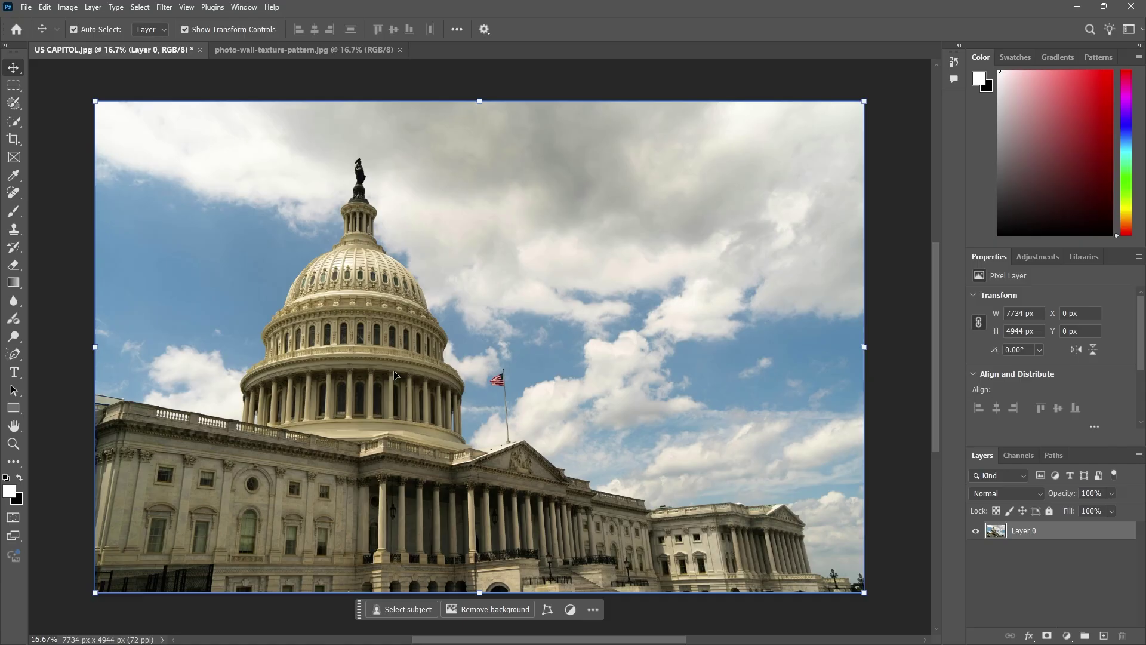
Select the Brush tool to paint on the Capitol layer's mask.
left_click(474, 609)
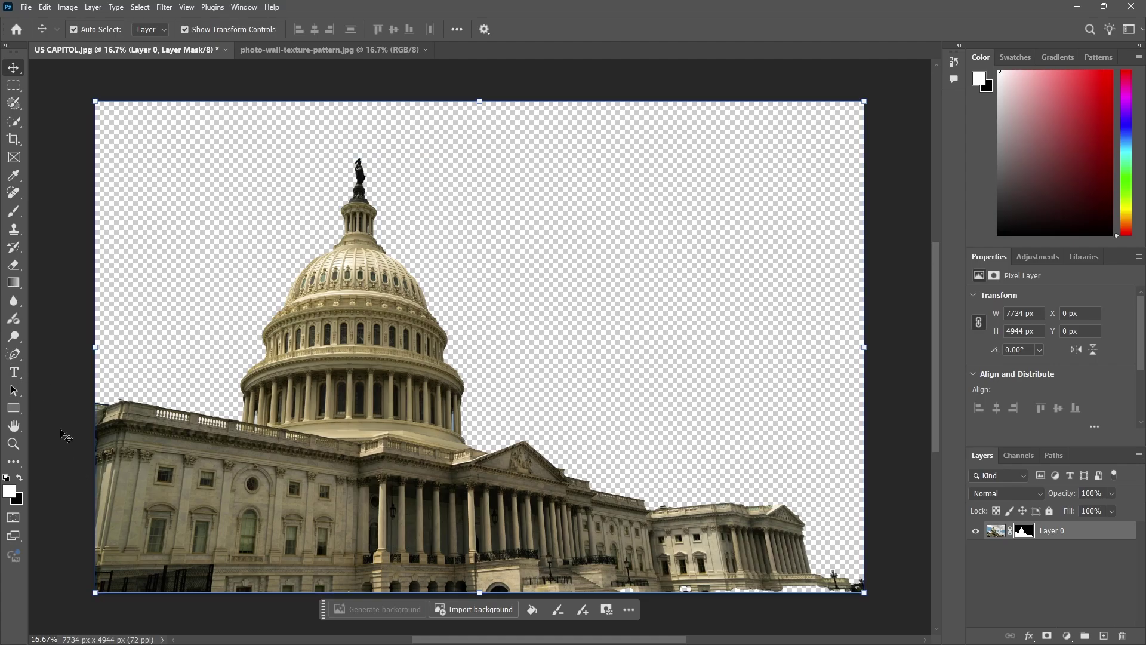
Paint white on the mask with a 153 px brush along the Capitol's ragged bottom edge.
left_click(14, 212)
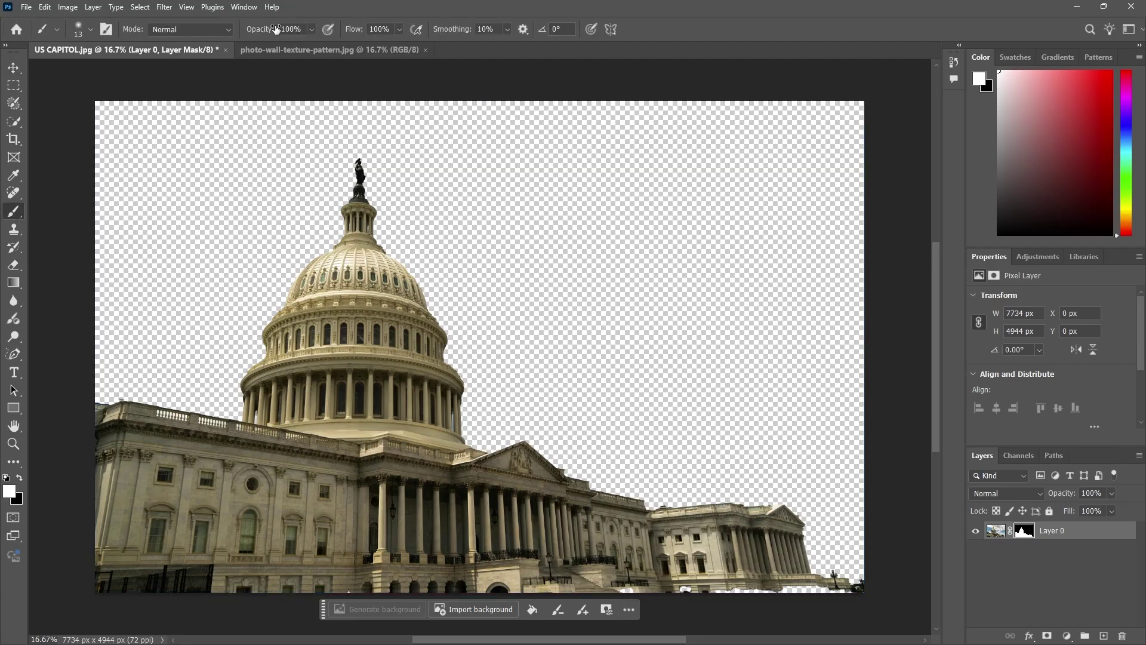
left_click(86, 30)
mouse_move(74, 65)
left_mouse_down()
mouse_move(223, 90)
mouse_move(118, 74)
left_mouse_up()
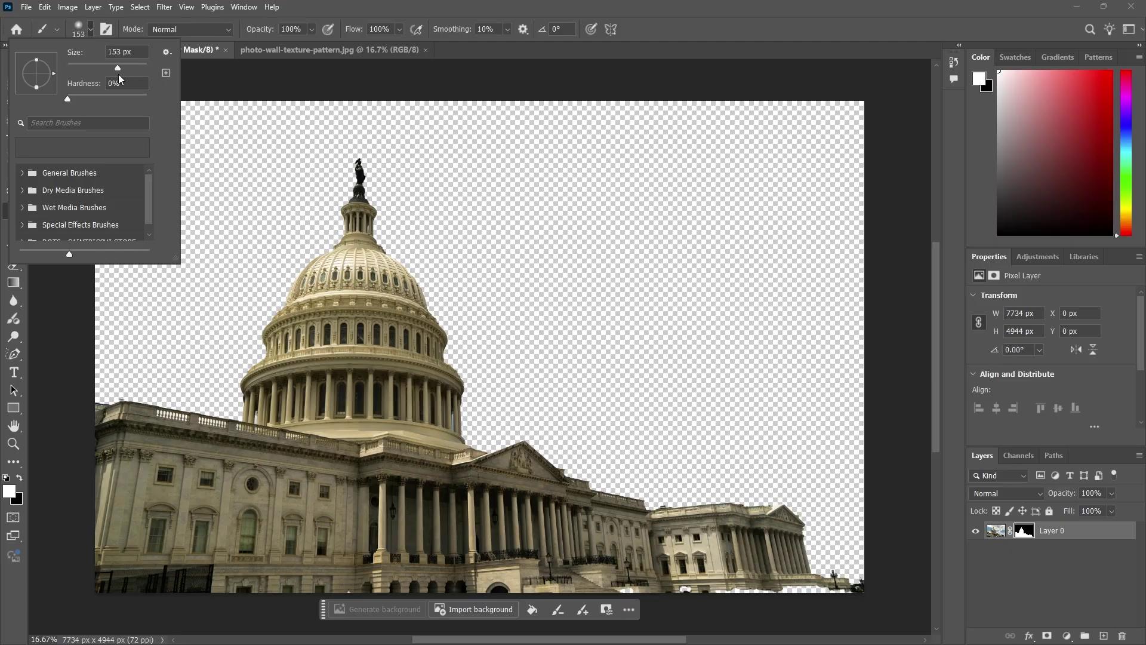
left_click(675, 587)
mouse_move(712, 587)
left_mouse_down()
mouse_move(857, 592)
mouse_move(615, 587)
left_mouse_up()
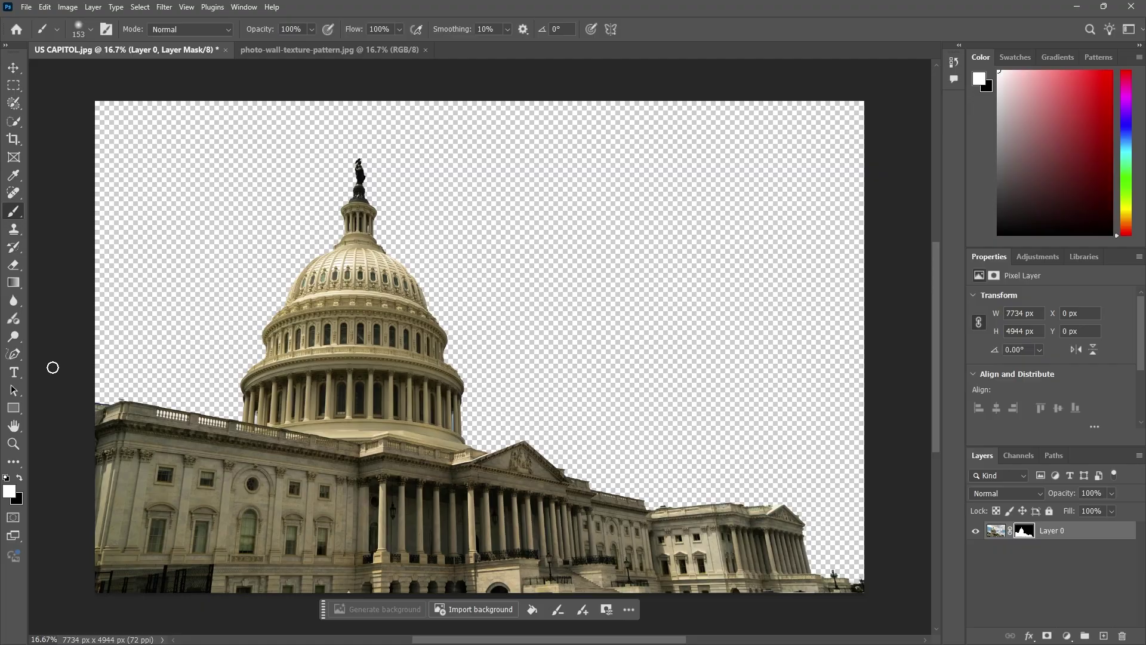
left_click_drag(17, 361, 62, 353)
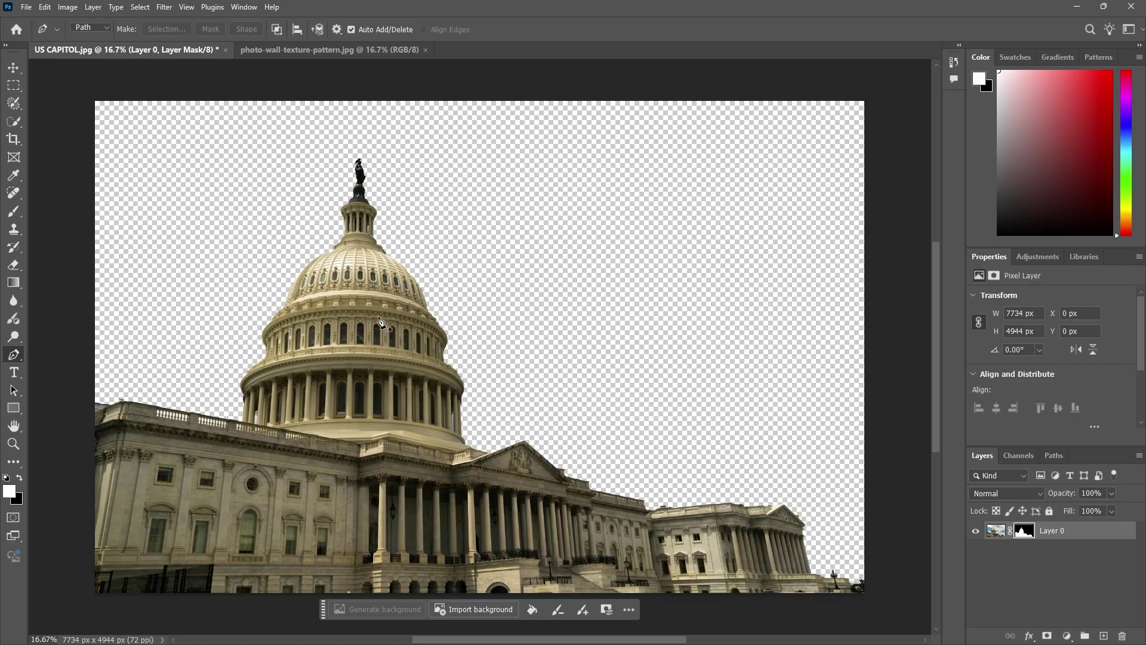
Start a pen path with anchors running leftward along the balustrade below the dome.
scroll(466, 405, "up", 2)
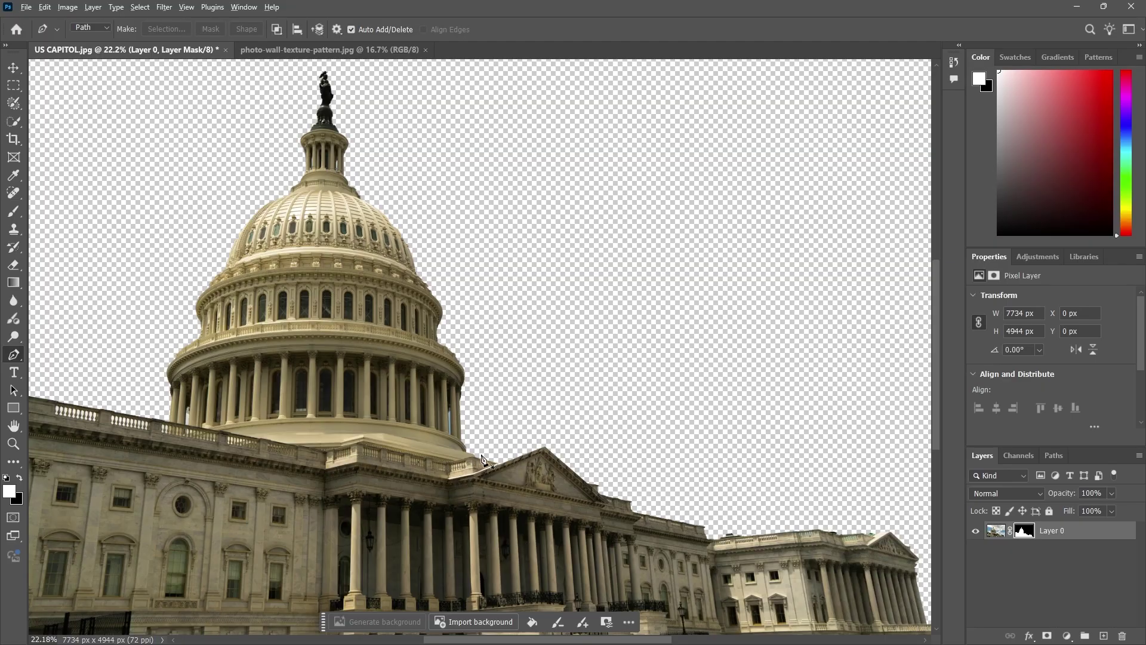
scroll(483, 460, "up", 5)
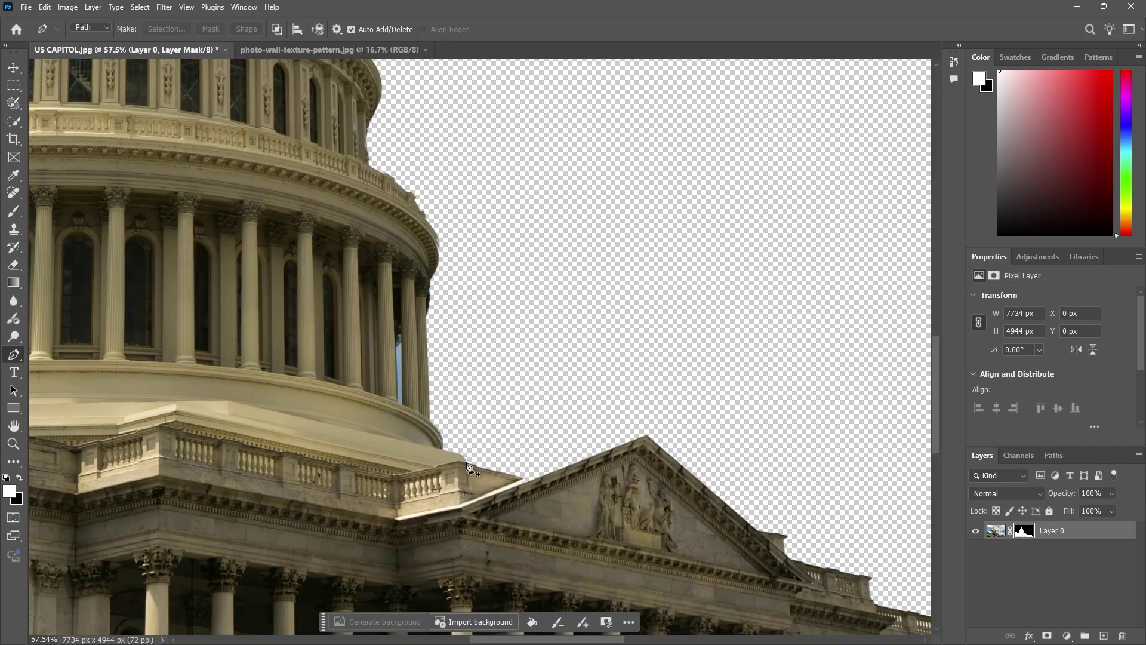
scroll(467, 465, "down", 2)
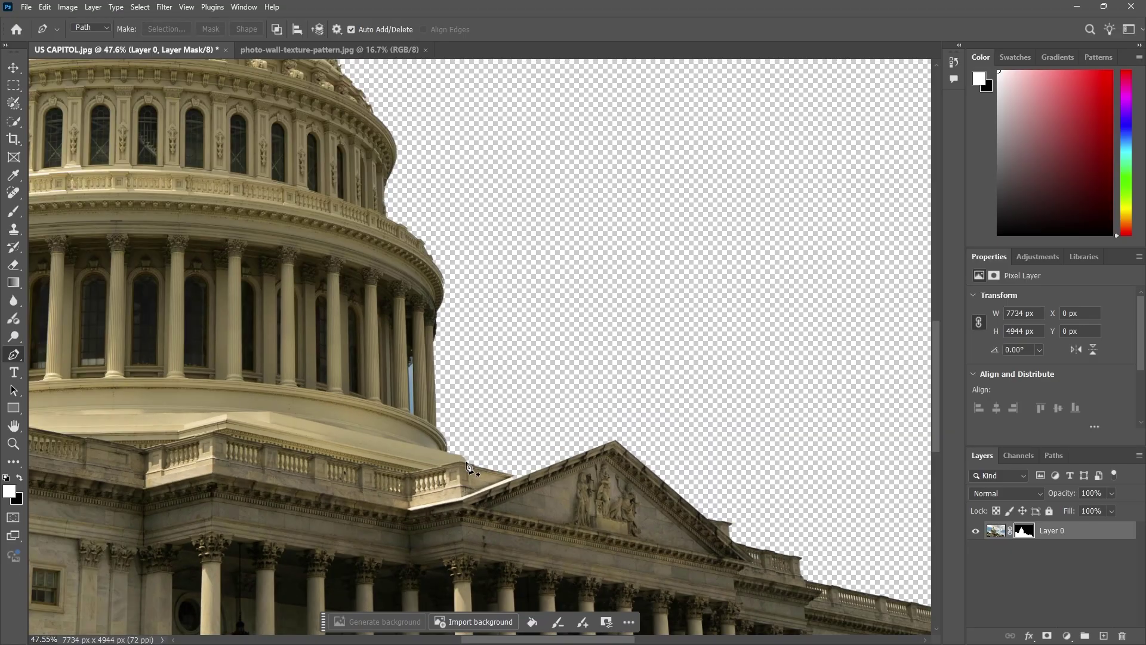
left_click(464, 462)
left_click(407, 472)
left_click(359, 464)
left_click(262, 442)
left_click(215, 434)
left_click(144, 450)
left_click(89, 439)
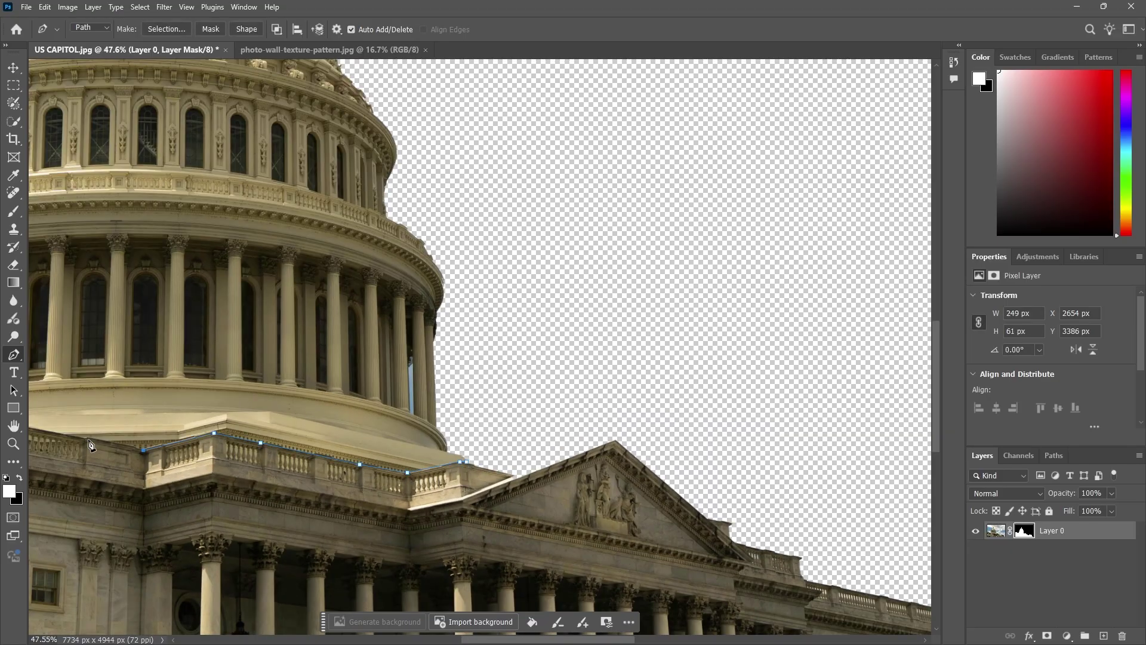
scroll(243, 494, "down", 1)
scroll(242, 494, "left", 5)
left_click(351, 413)
left_click(259, 397)
left_click(152, 377)
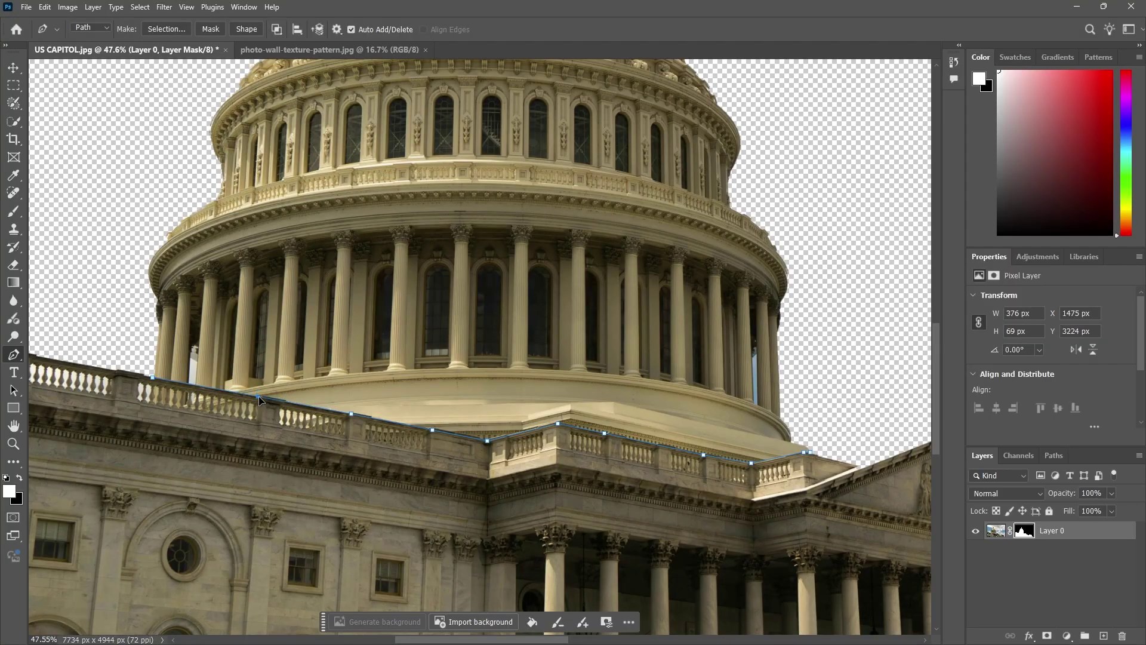
Extend the path up the dome's left side, past the statue and over the top.
scroll(429, 278, "up", 3)
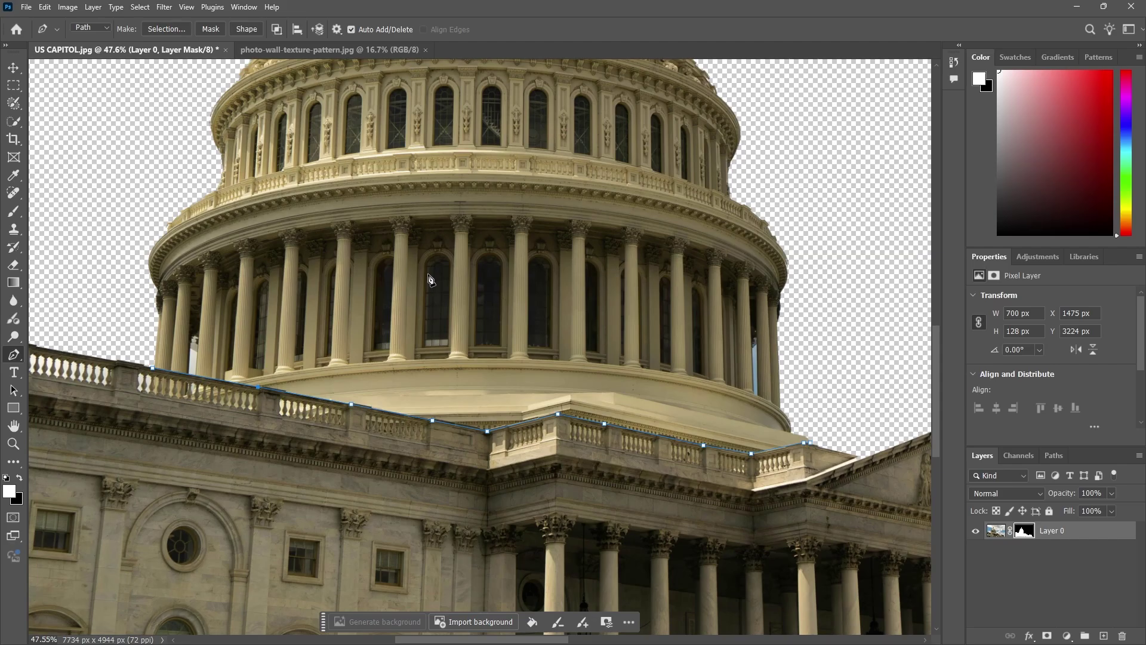
scroll(429, 279, "up", 8)
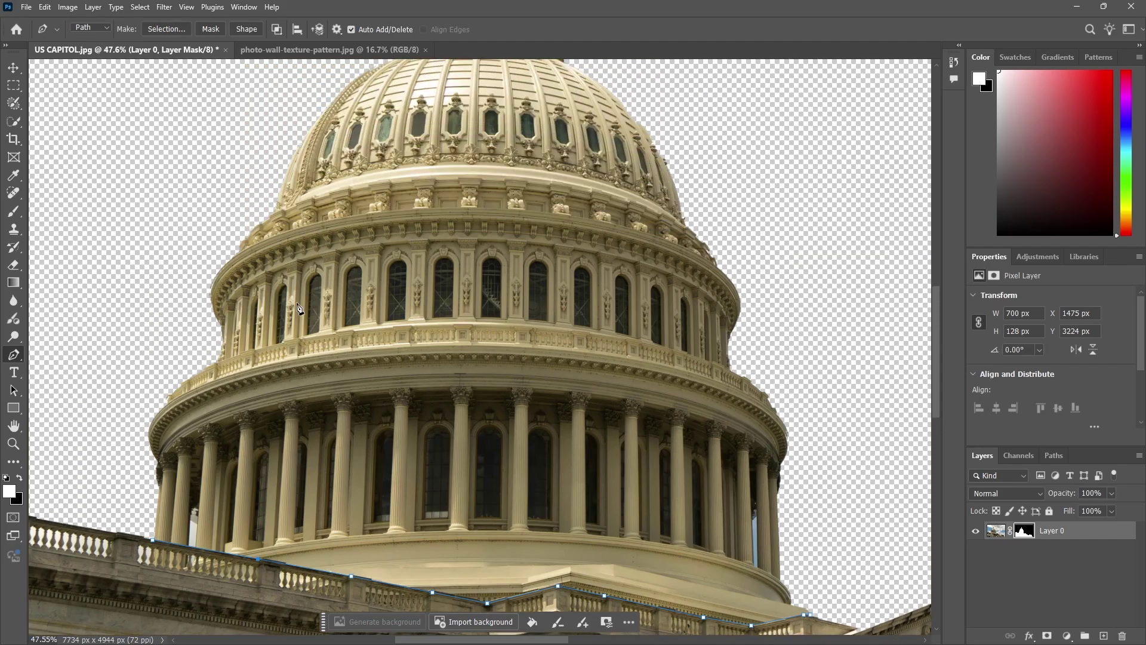
scroll(343, 332, "up", 2)
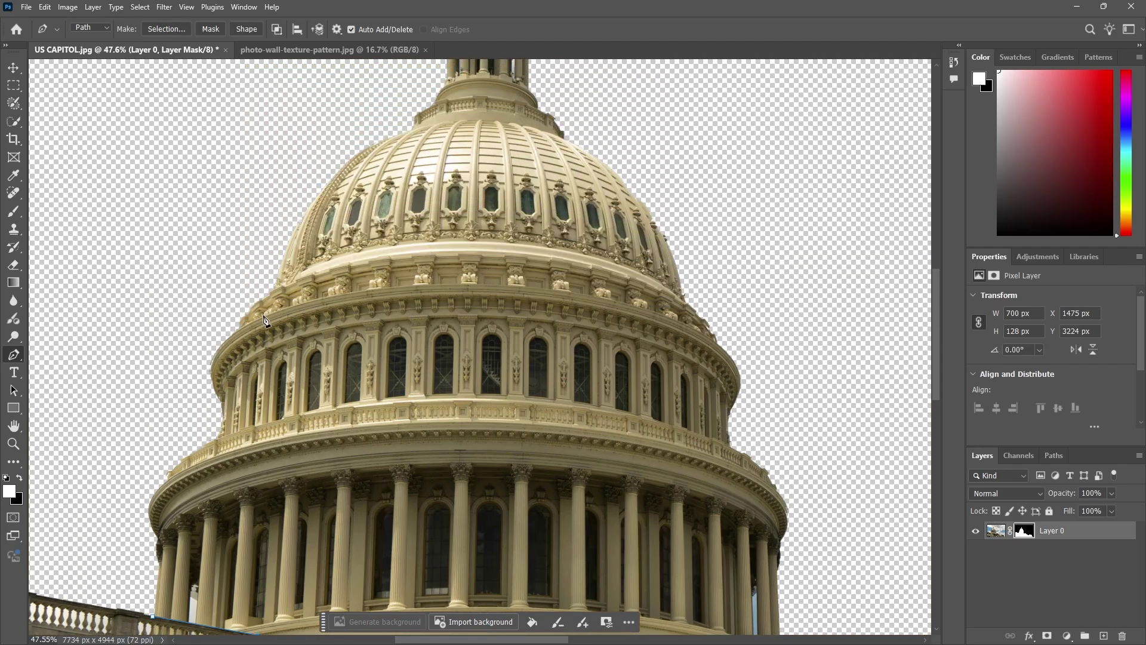
left_click(114, 445)
left_click(212, 197)
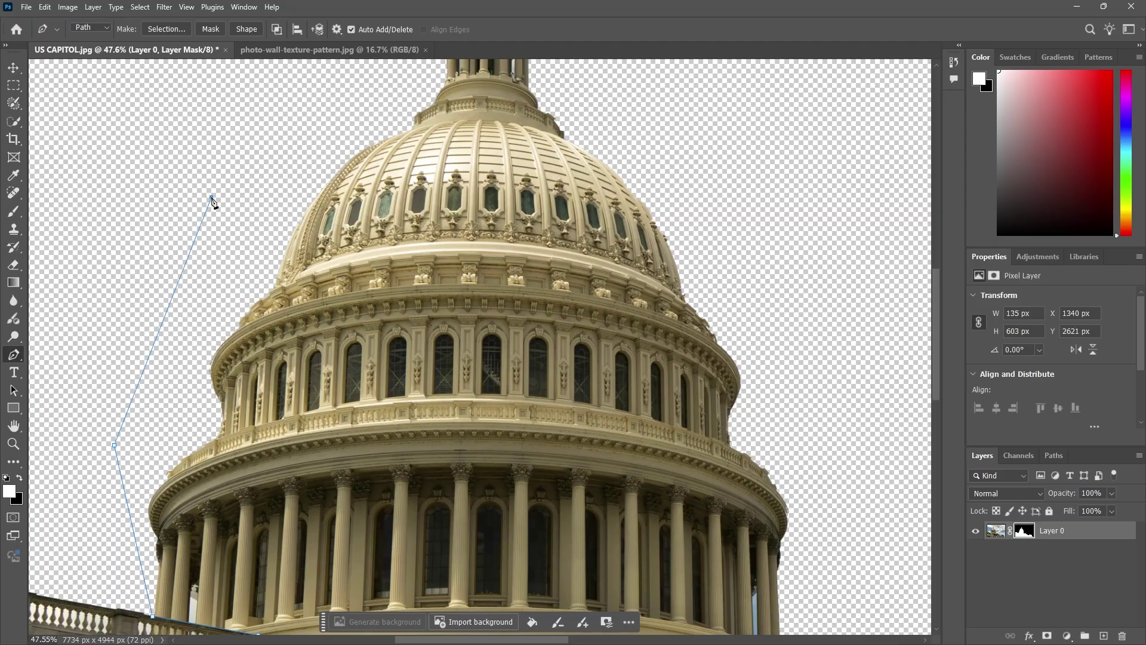
scroll(289, 275, "down", 5)
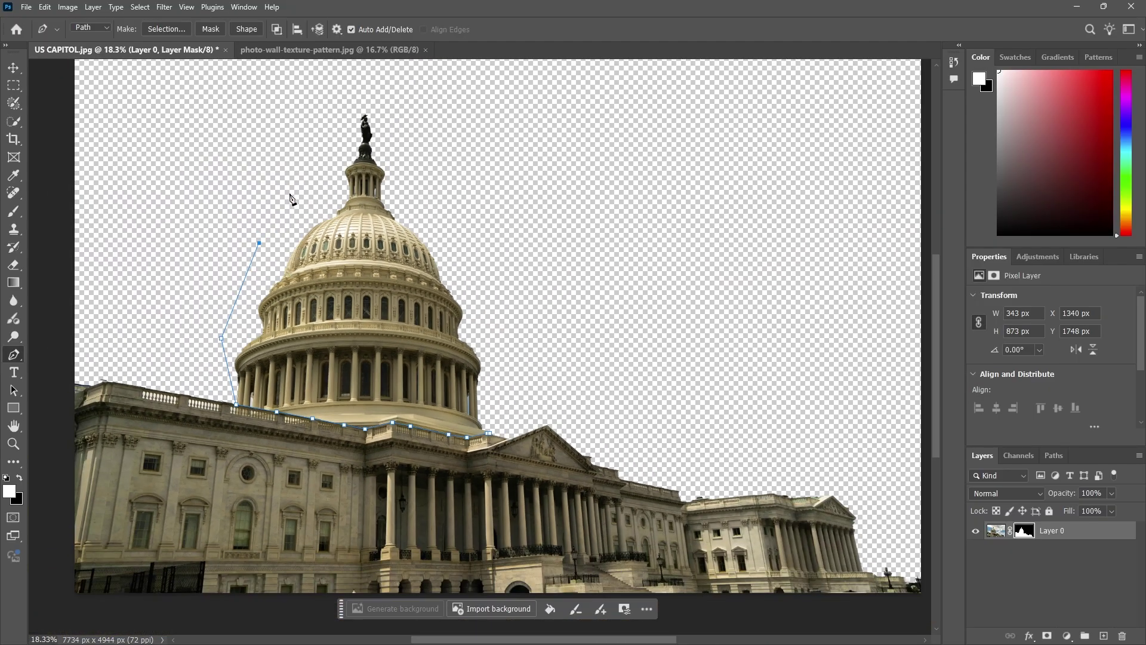
left_click_drag(289, 192, 295, 189)
left_click(321, 120)
left_click(380, 92)
left_click_drag(427, 141, 432, 149)
Bring the path down the dome's right side and close it on the first anchor.
left_click(457, 237)
left_click(490, 282)
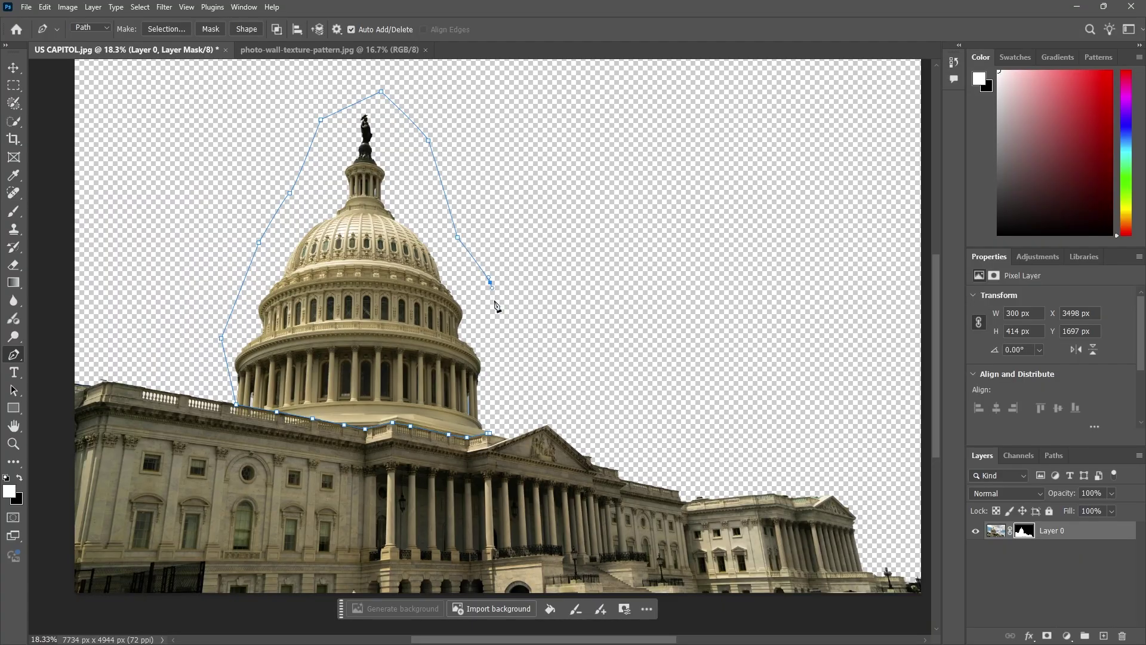
left_click(493, 341)
left_click(498, 373)
left_click(497, 417)
scroll(495, 418, "up", 5)
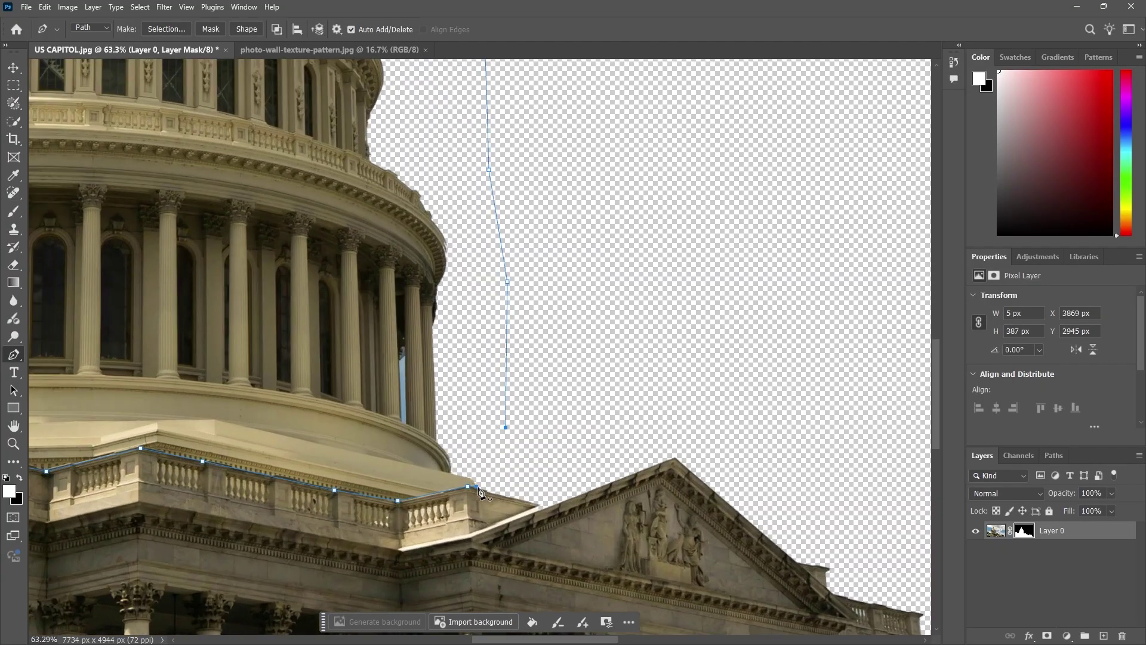
left_click(476, 485)
scroll(554, 466, "down", 1)
scroll(555, 459, "down", 7)
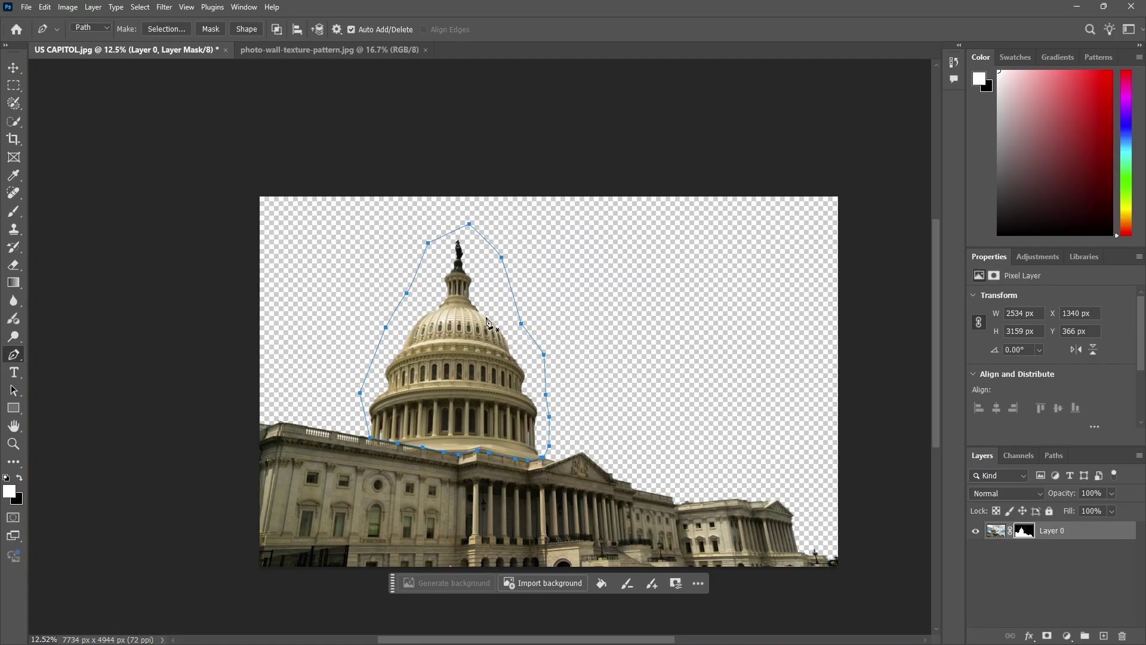
Turn the dome path into a vector mask on Layer 0, then duplicate it as Layer 0 copy.
left_click(211, 30)
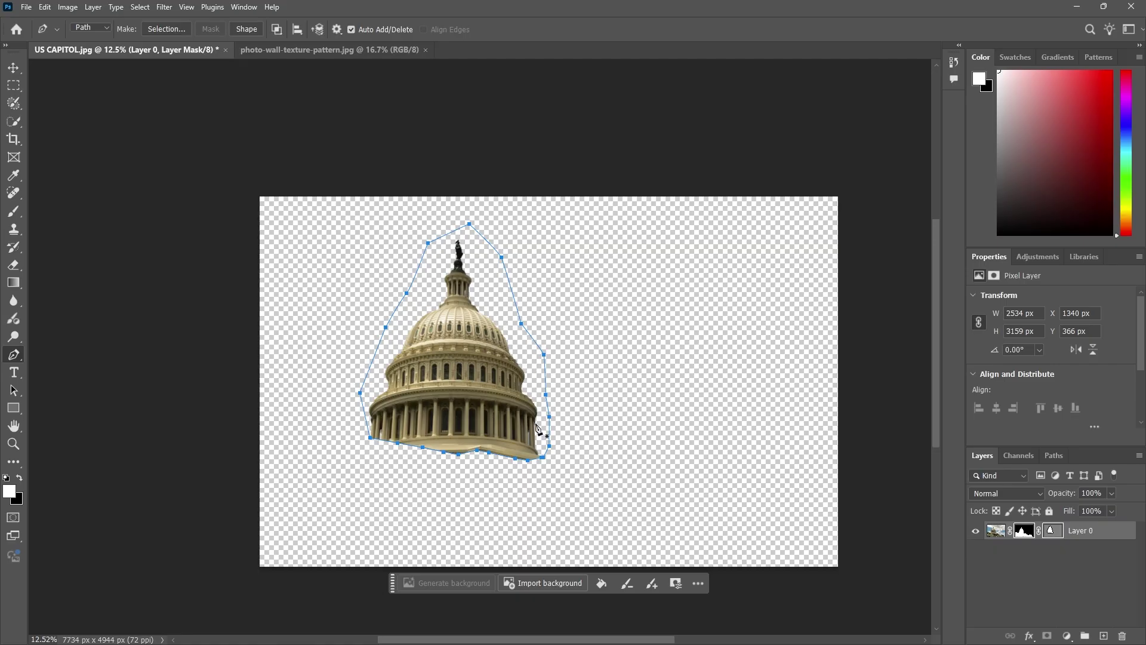
key("ctrl+j")
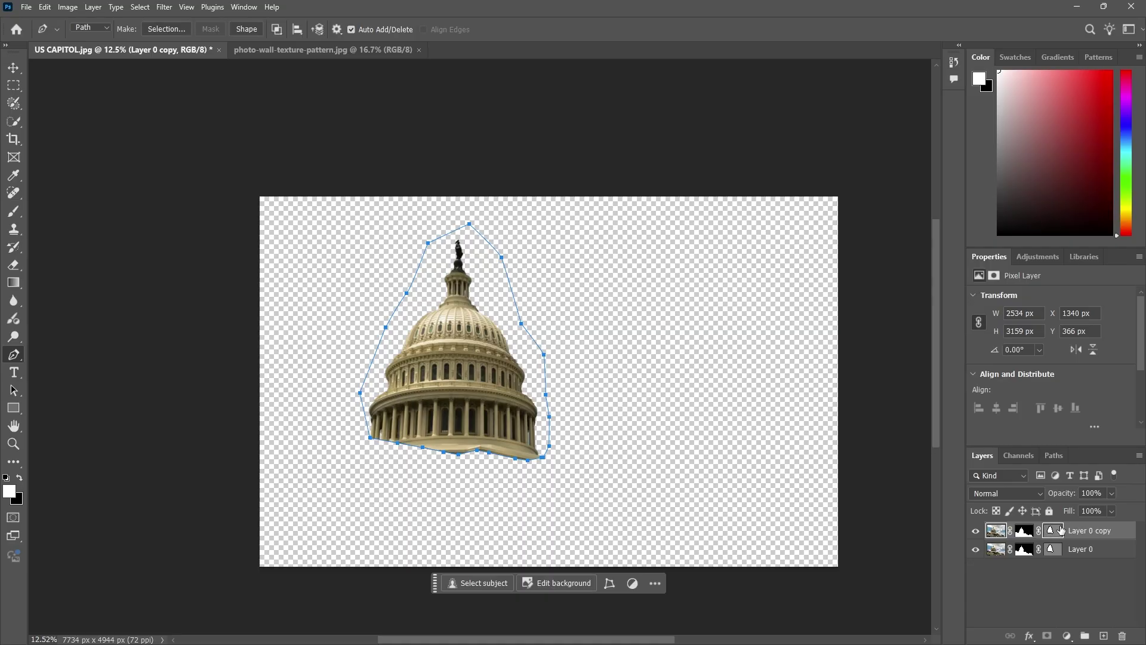
Set Layer 0 copy's path to Subtract Front Shape, check both layers, and Save As a new file.
left_click(276, 29)
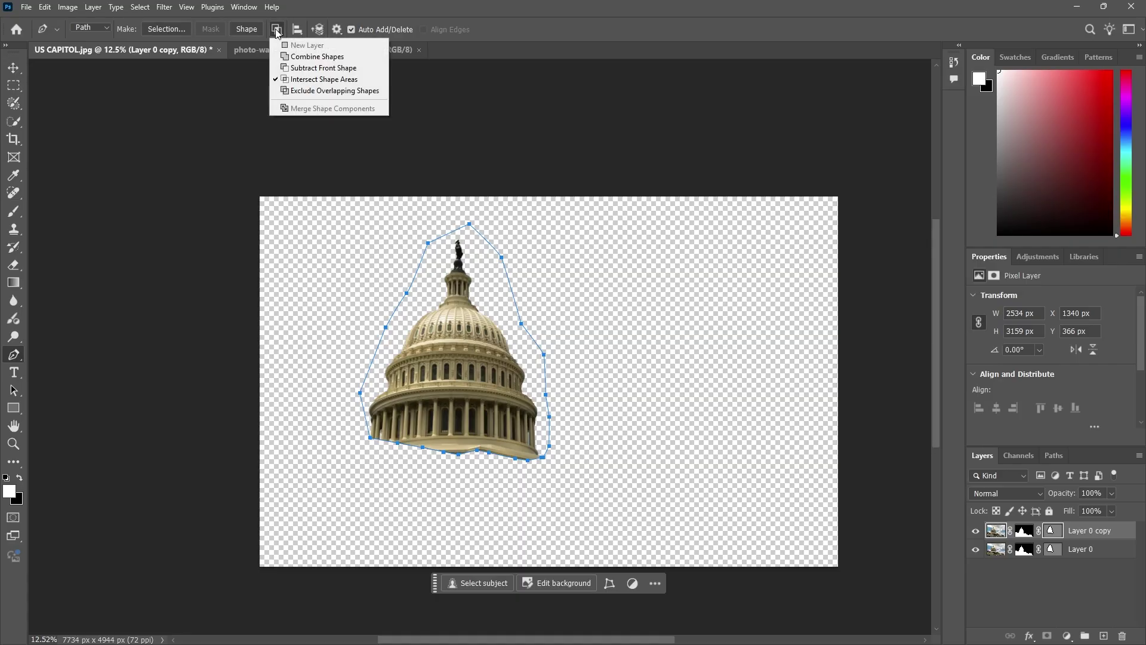
left_click(304, 68)
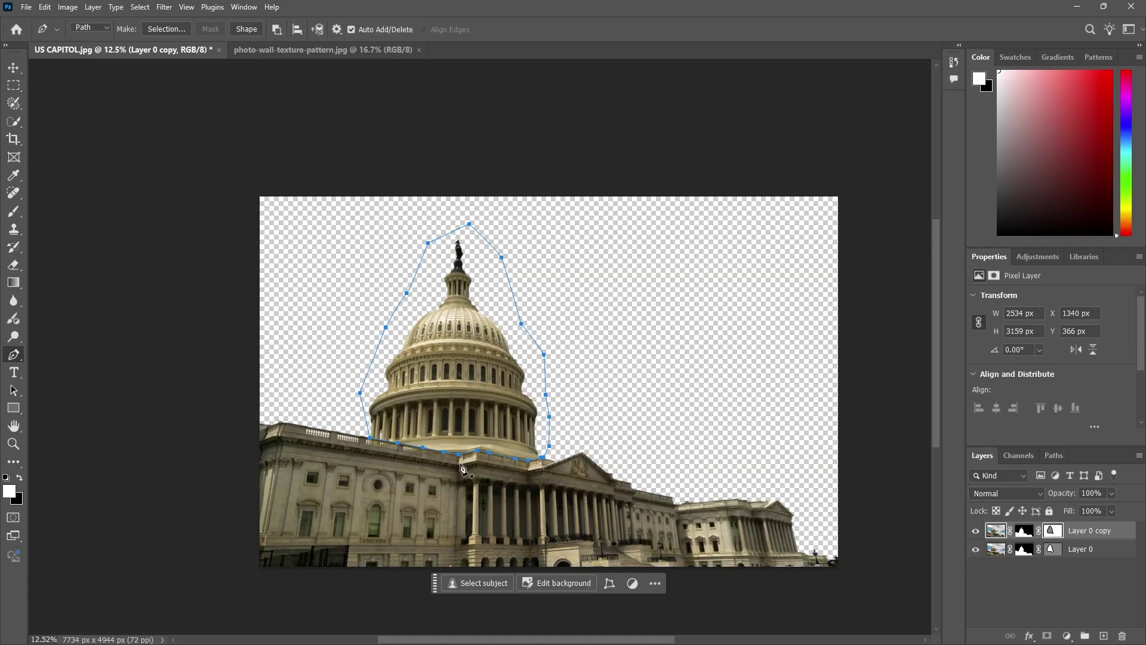
left_click(976, 548)
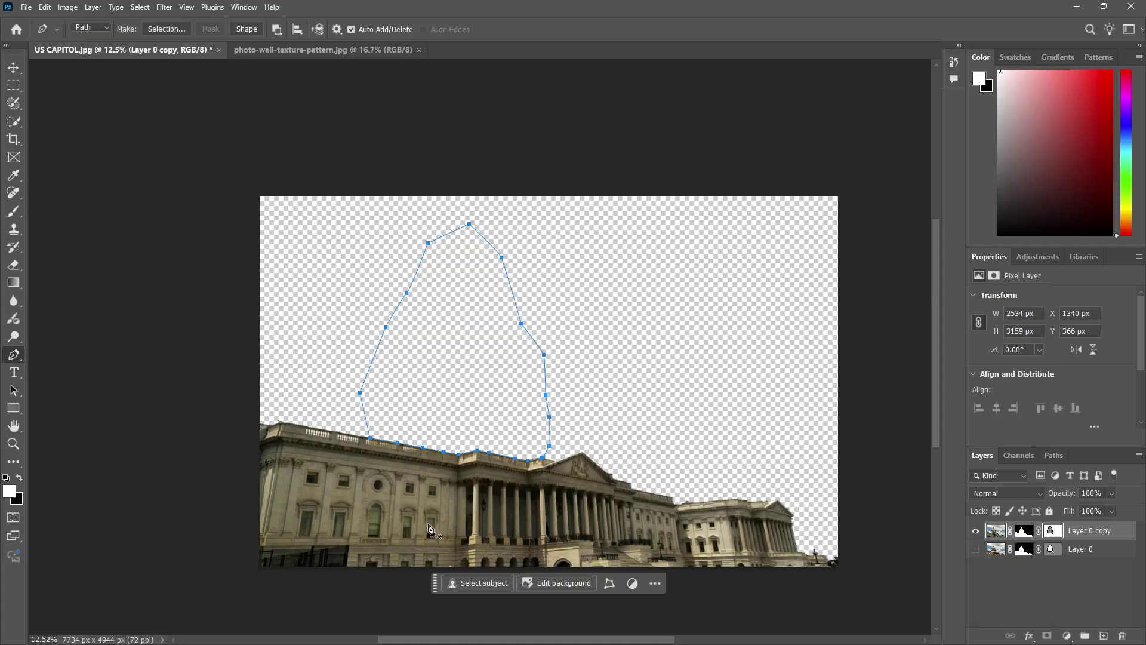
left_click(975, 549)
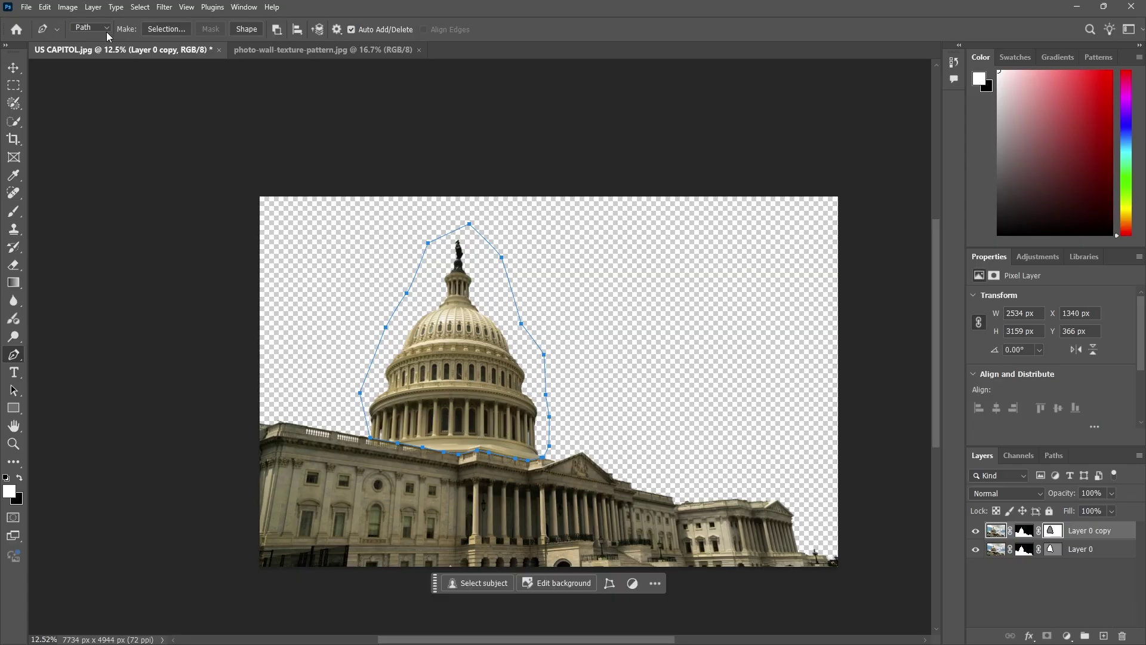
left_click(28, 7)
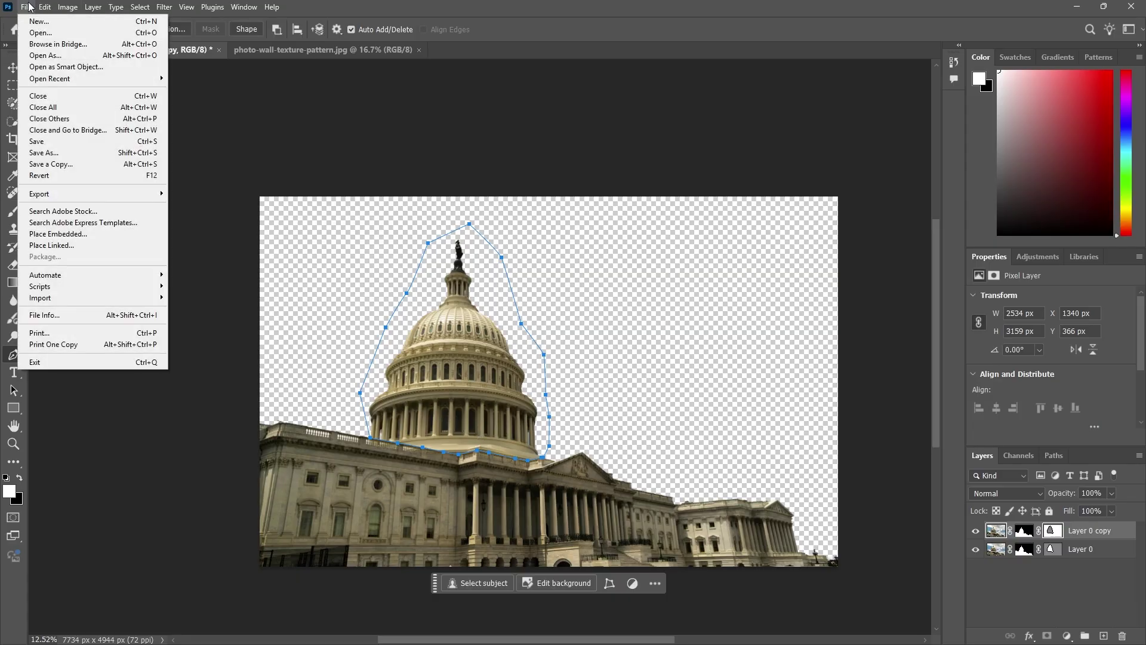
left_click(64, 156)
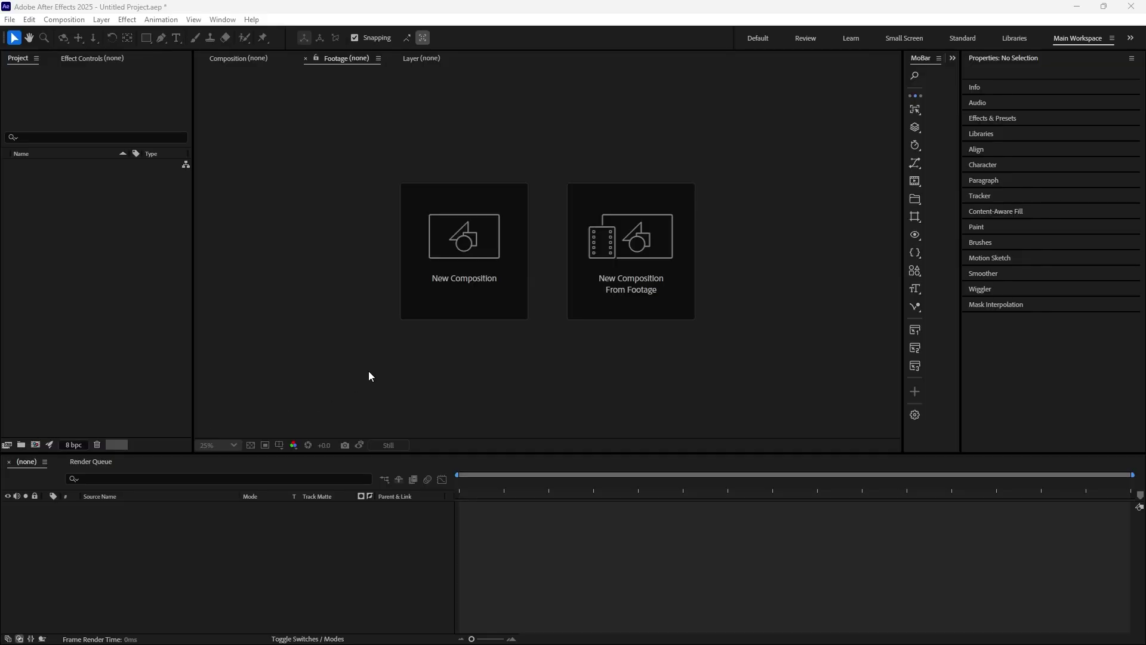
Create a new composition with its duration set to 05 seconds.
left_click(479, 268)
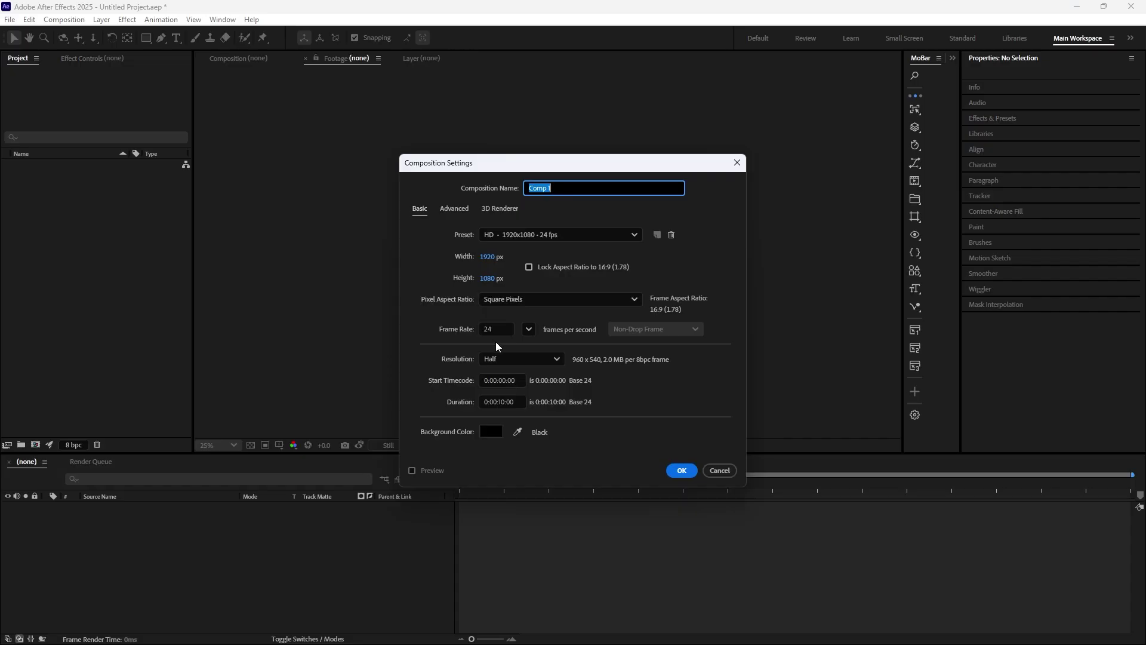
left_click(503, 401)
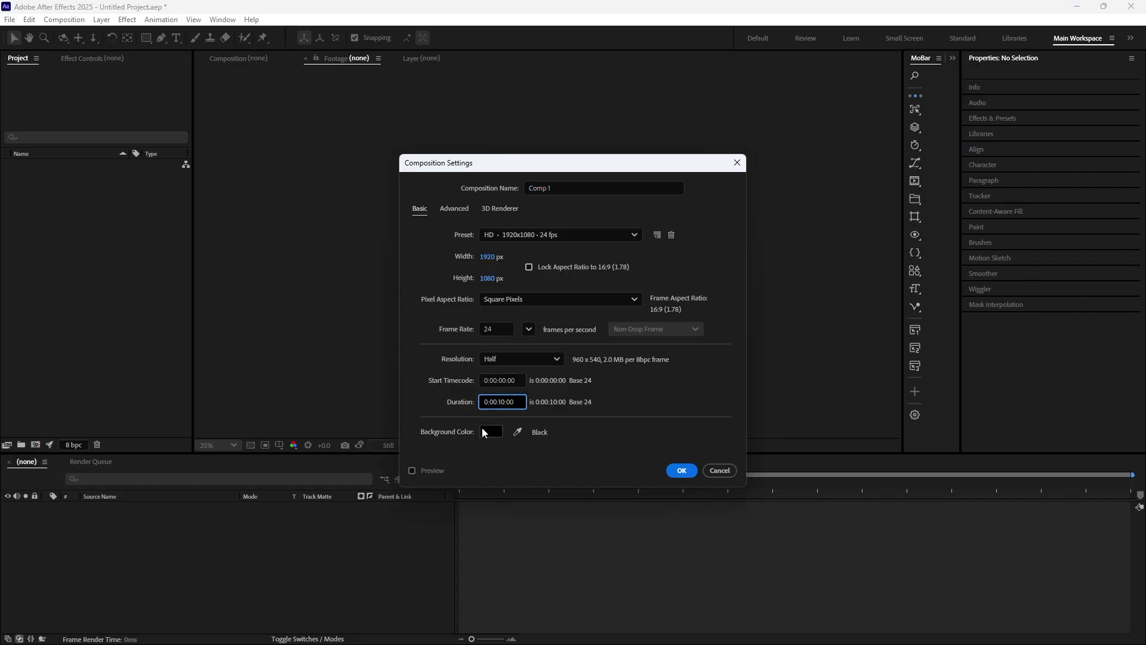
key("BackSpace")
key("BackSpace")
key("BackSpace")
type("05")
left_click(682, 470)
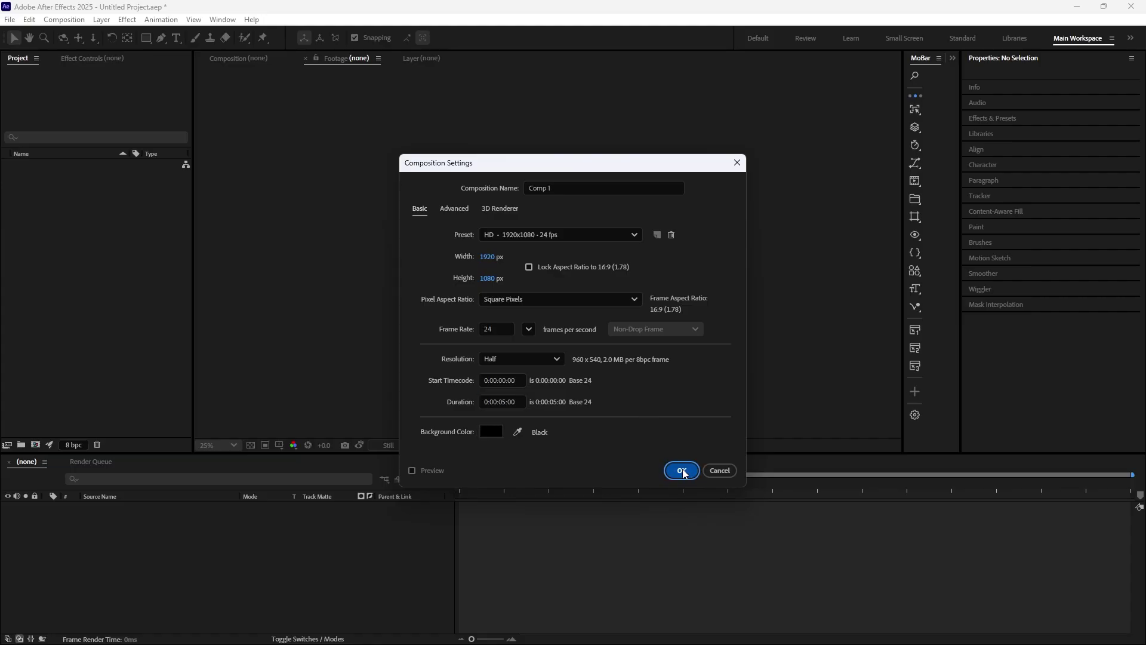
Import US CAPITOL.psd as Composition - Retain Layer Sizes.
double_click(90, 246)
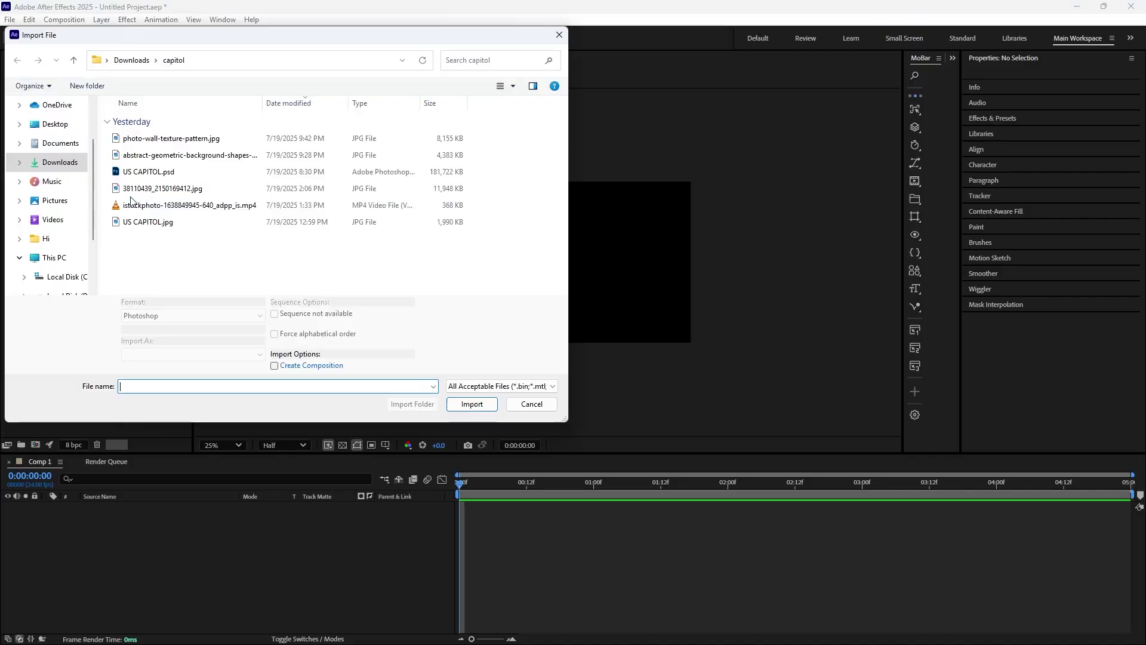
left_click(142, 173)
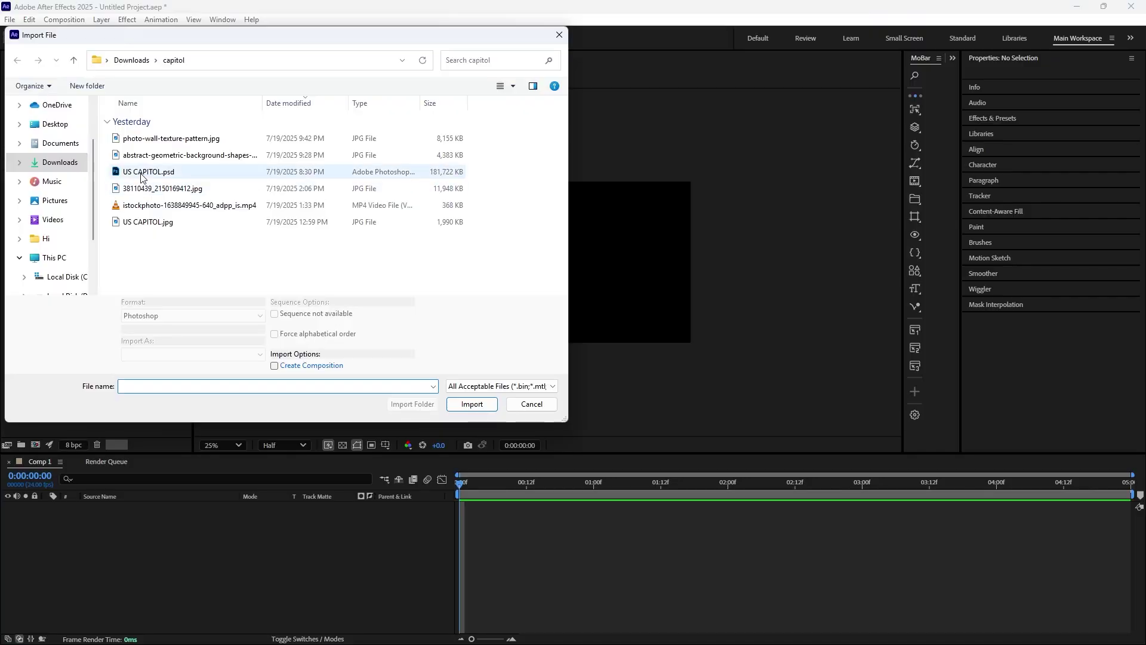
left_click(475, 398)
left_click(584, 254)
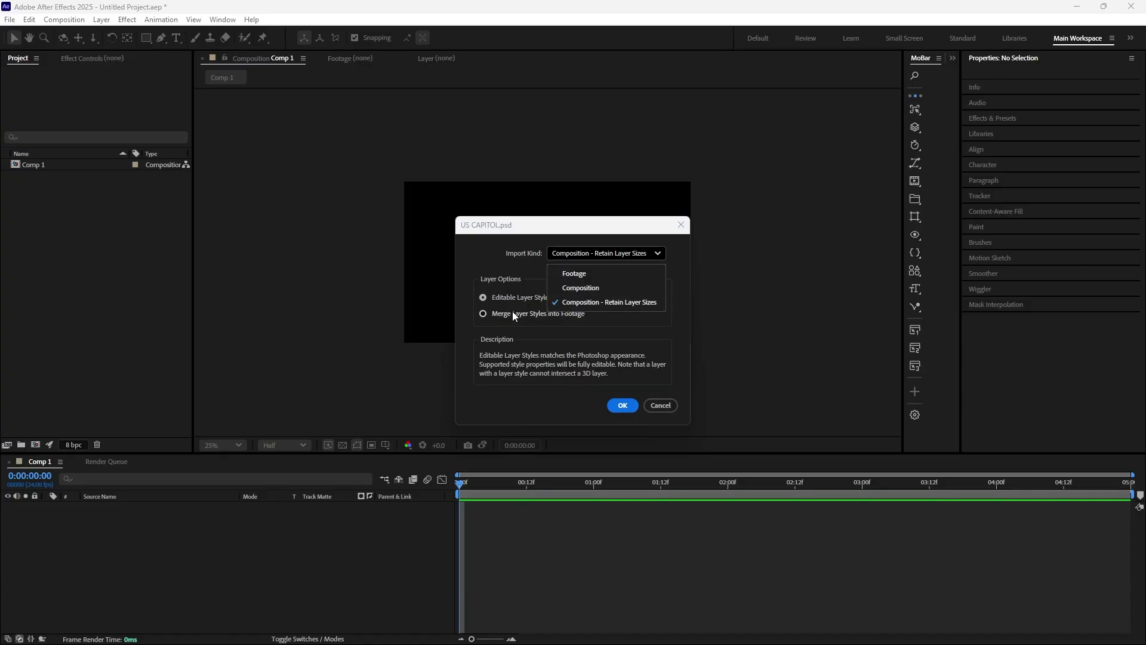
left_click(534, 298)
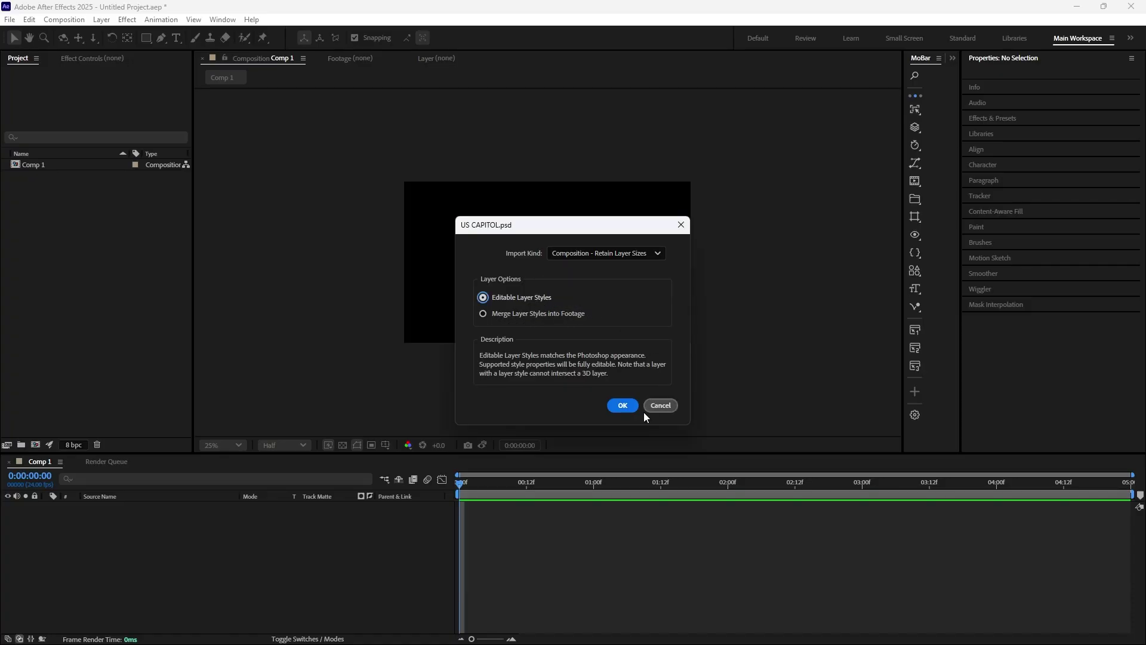
left_click(624, 407)
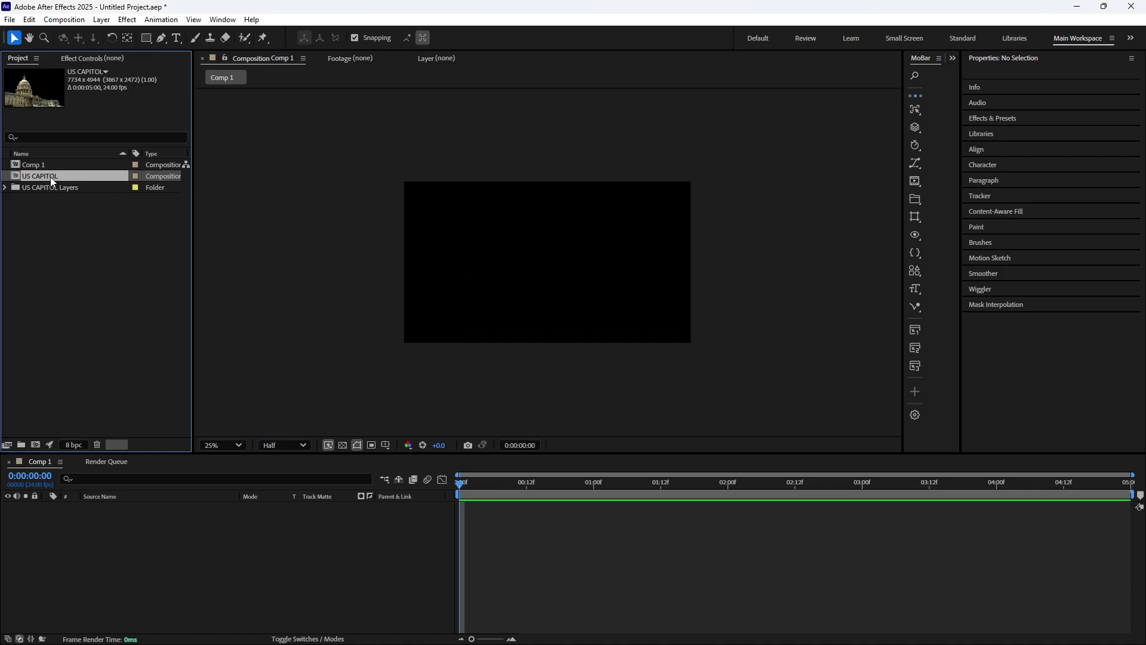
Add the US CAPITOL composition to Comp 1 and scale it to 21.8%.
left_click_drag(51, 177, 110, 520)
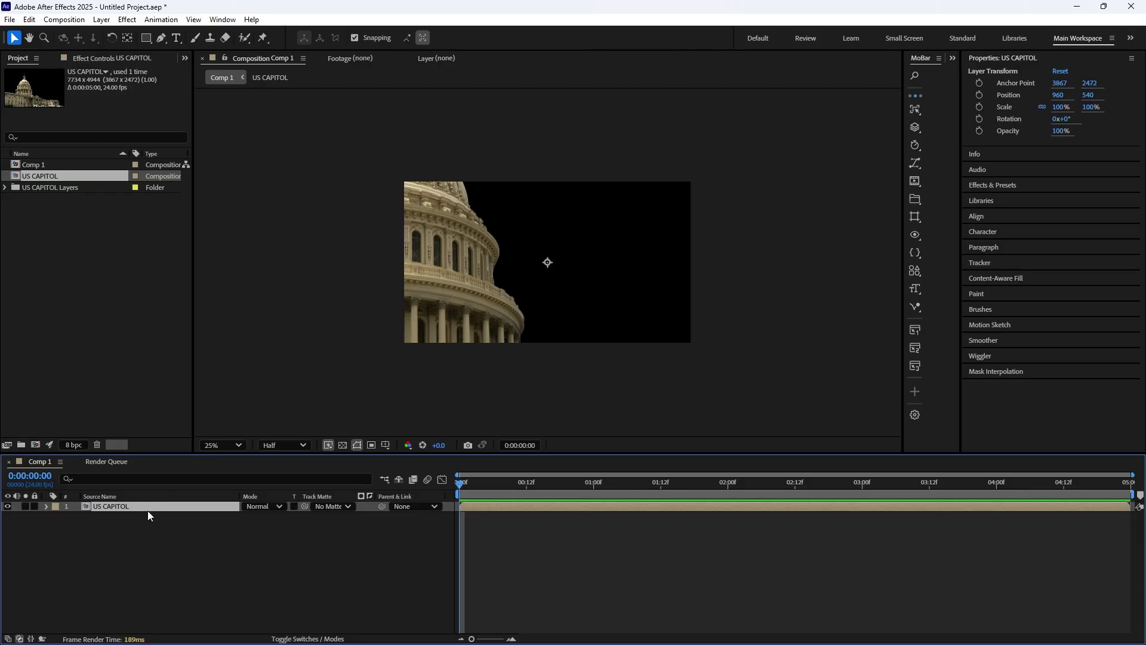
key("s")
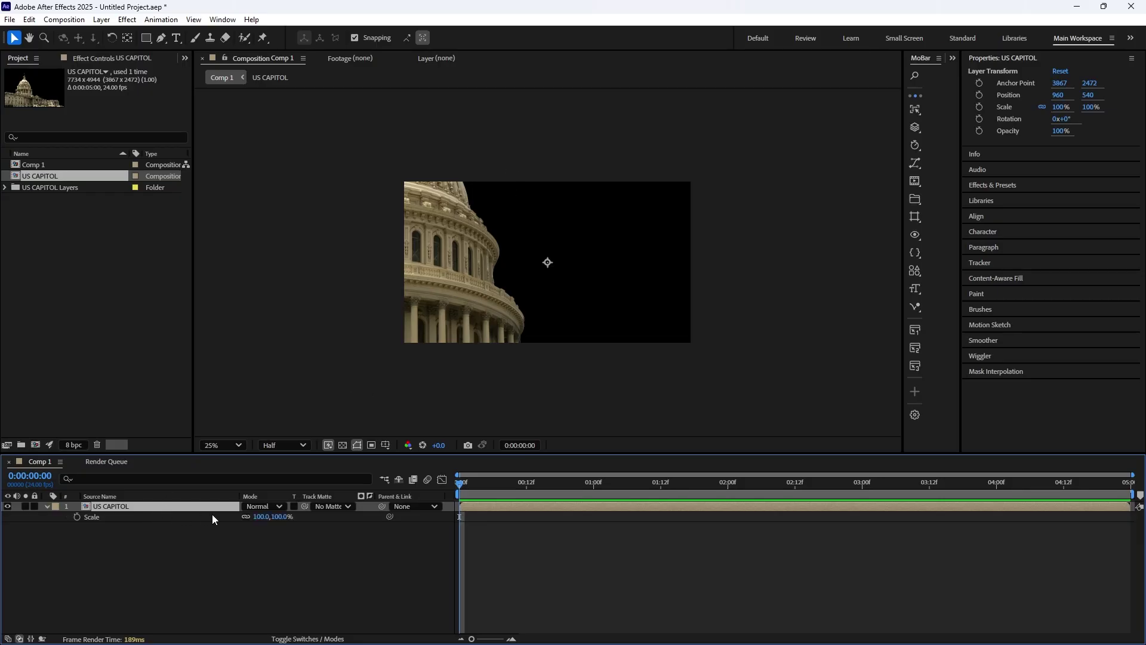
left_click_drag(261, 518, 172, 525)
key("p")
Save the project as CAPITOL Project and open the US CAPITOL precomp.
key("ctrl+s")
type("CAPITOL Project")
key("Return")
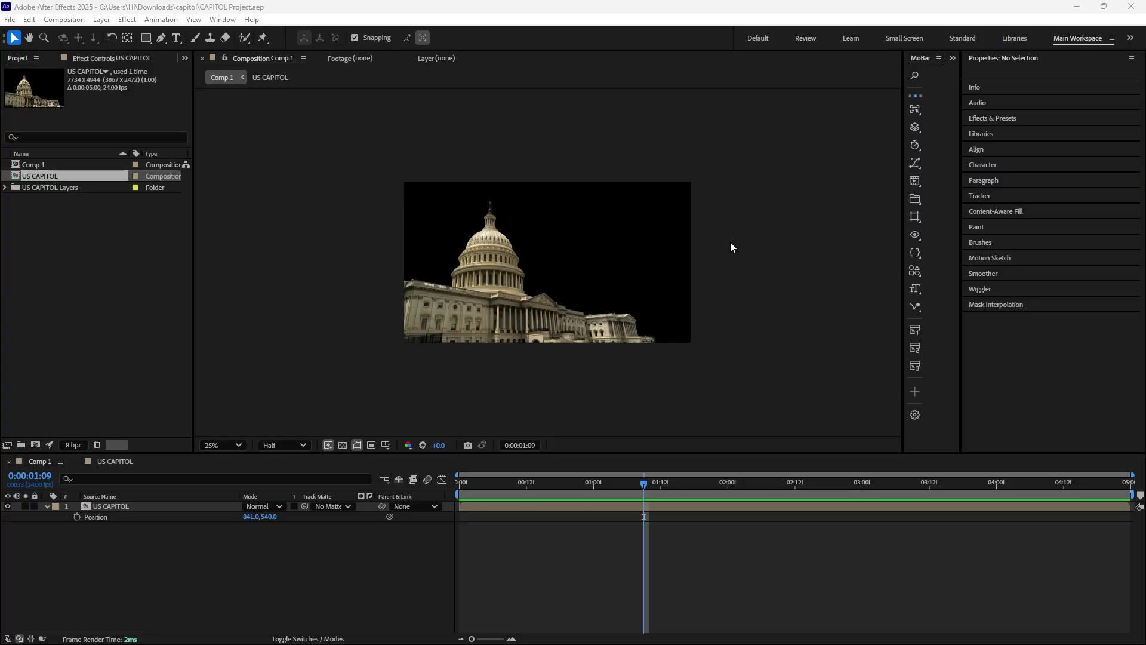
double_click(129, 507)
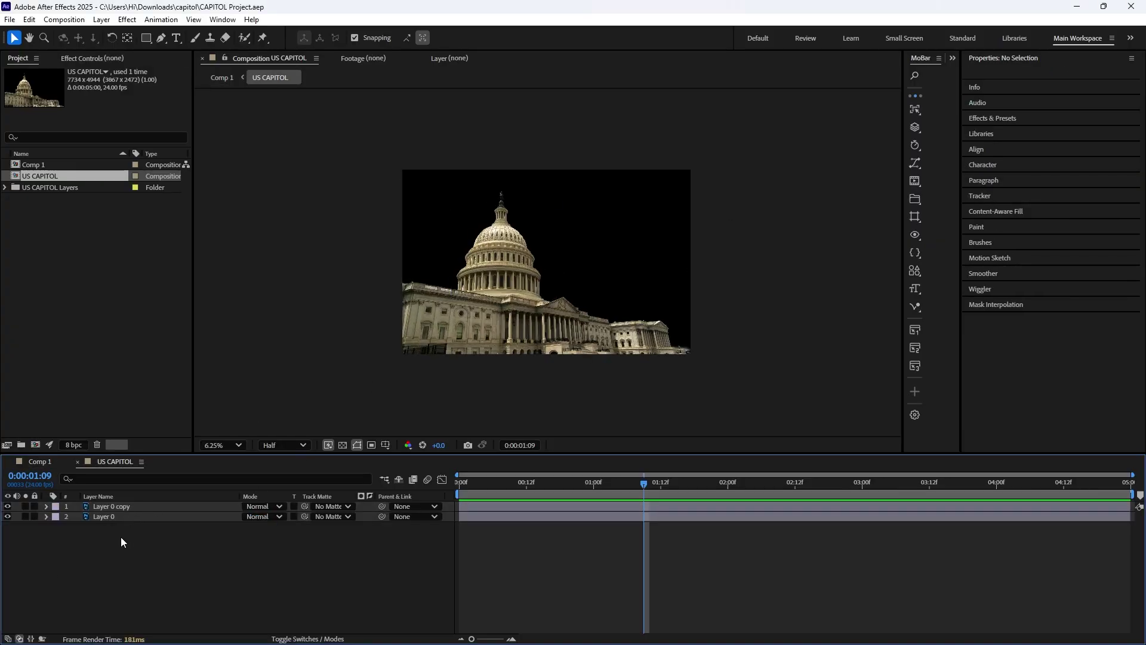
Keyframe both Capitol layers' Position at 1:22 at 3867, 3170.5.
left_click_drag(133, 553, 158, 485)
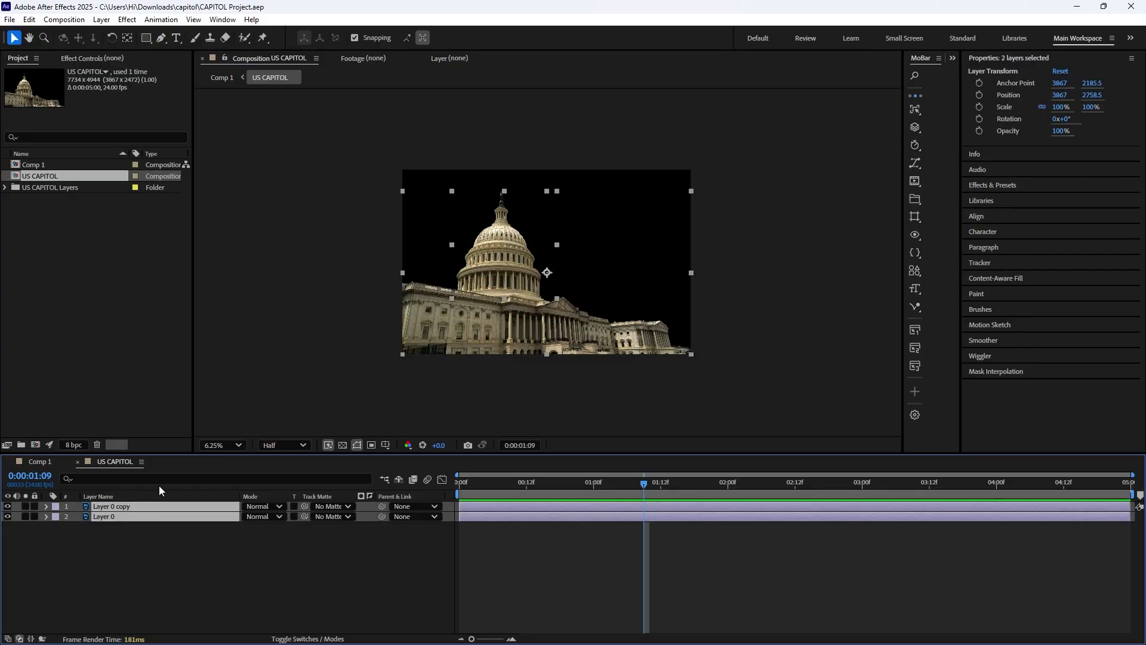
key("p")
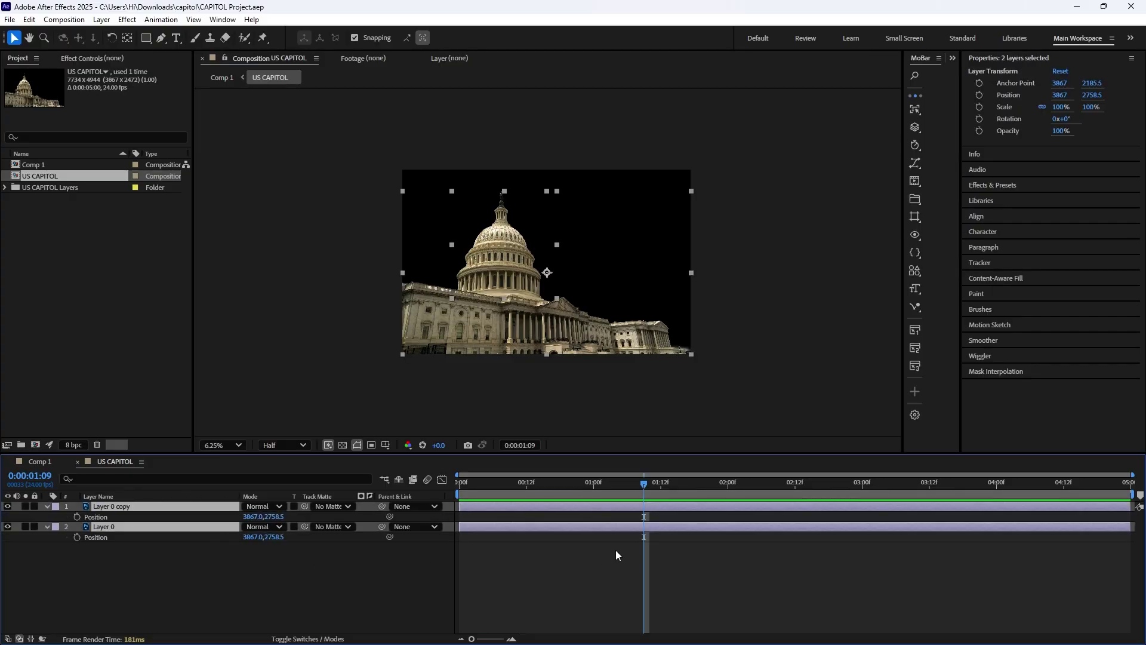
left_click_drag(640, 485, 716, 484)
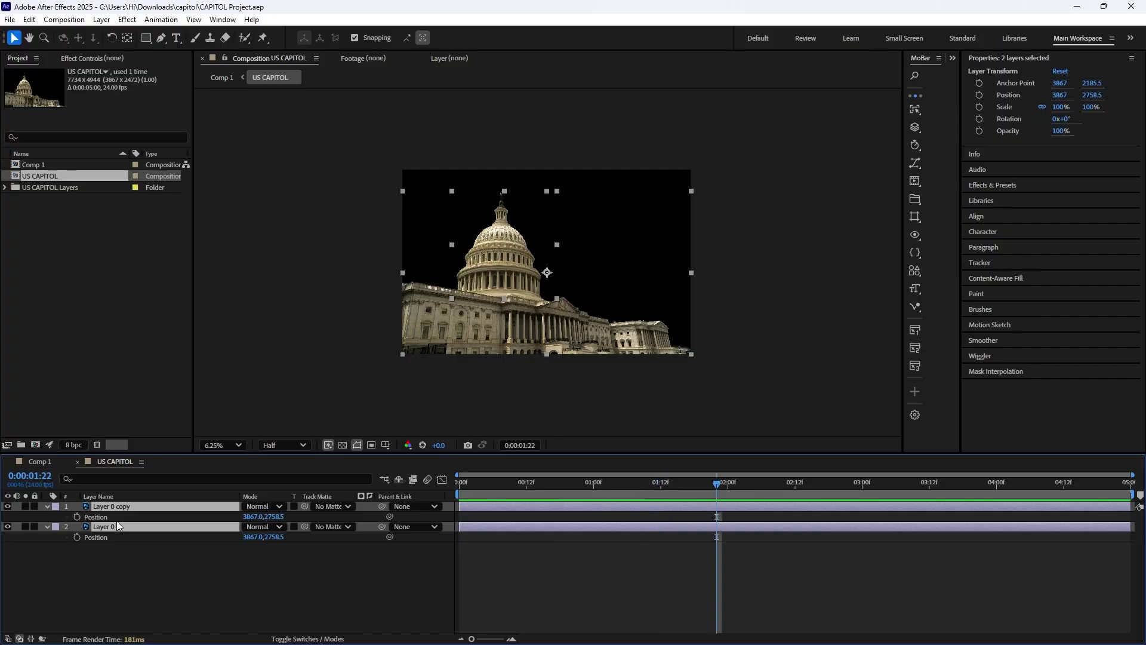
left_click(77, 517)
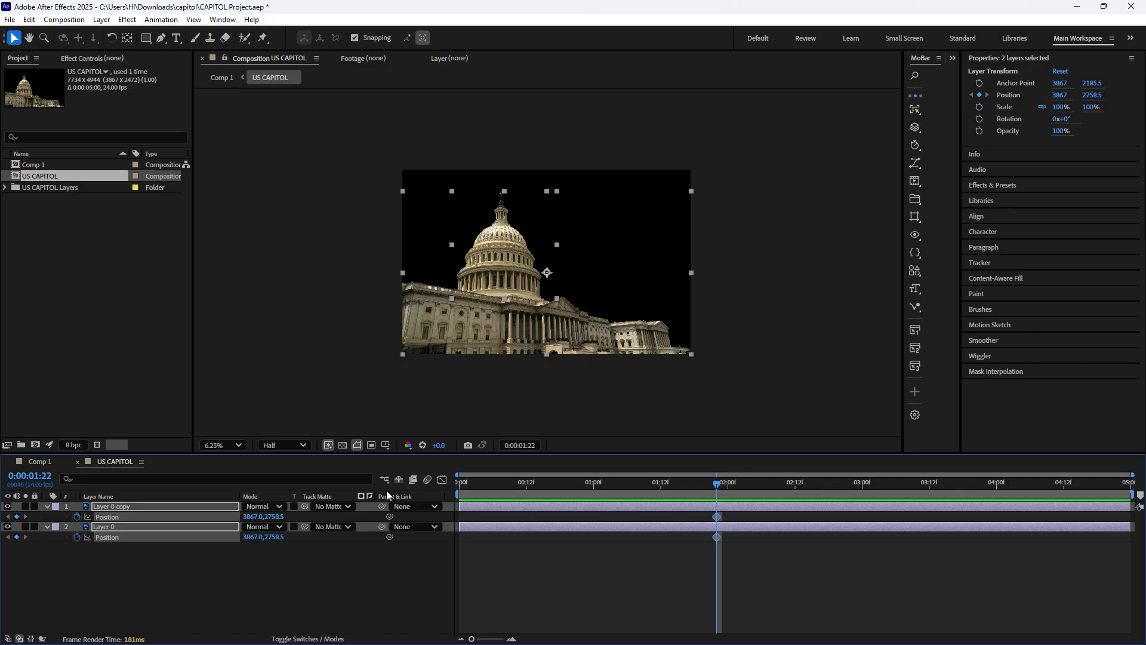
left_click_drag(274, 536, 519, 519)
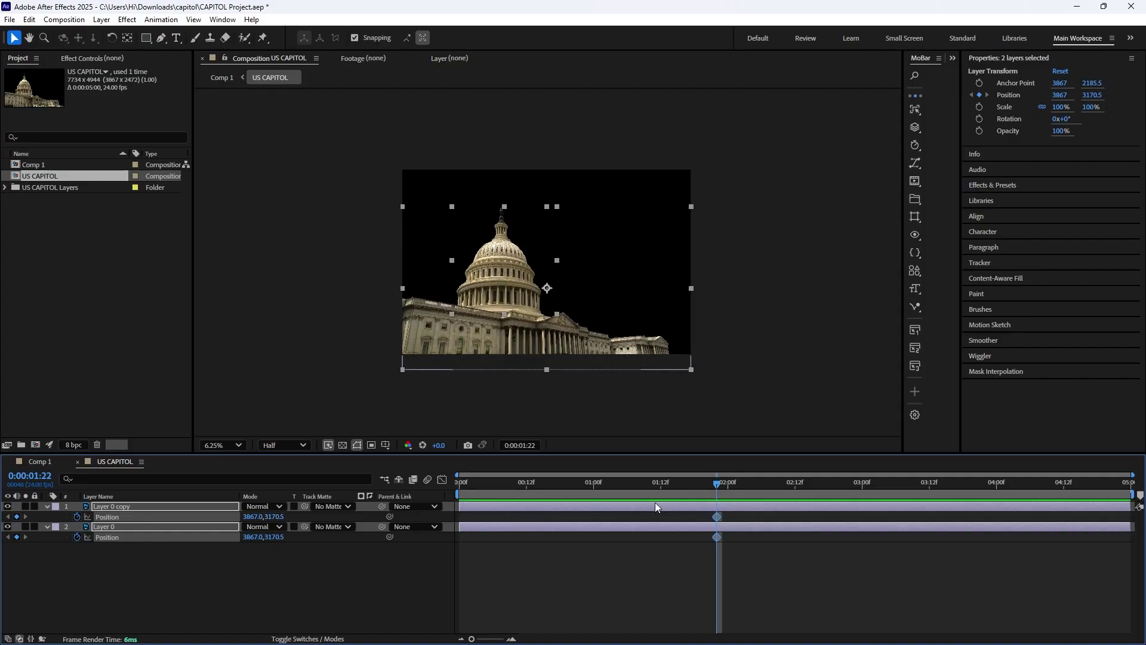
left_click_drag(711, 485, 455, 486)
Move Layer 0 copy below Layer 0 in the layer stack.
left_click(145, 529)
left_click(197, 582)
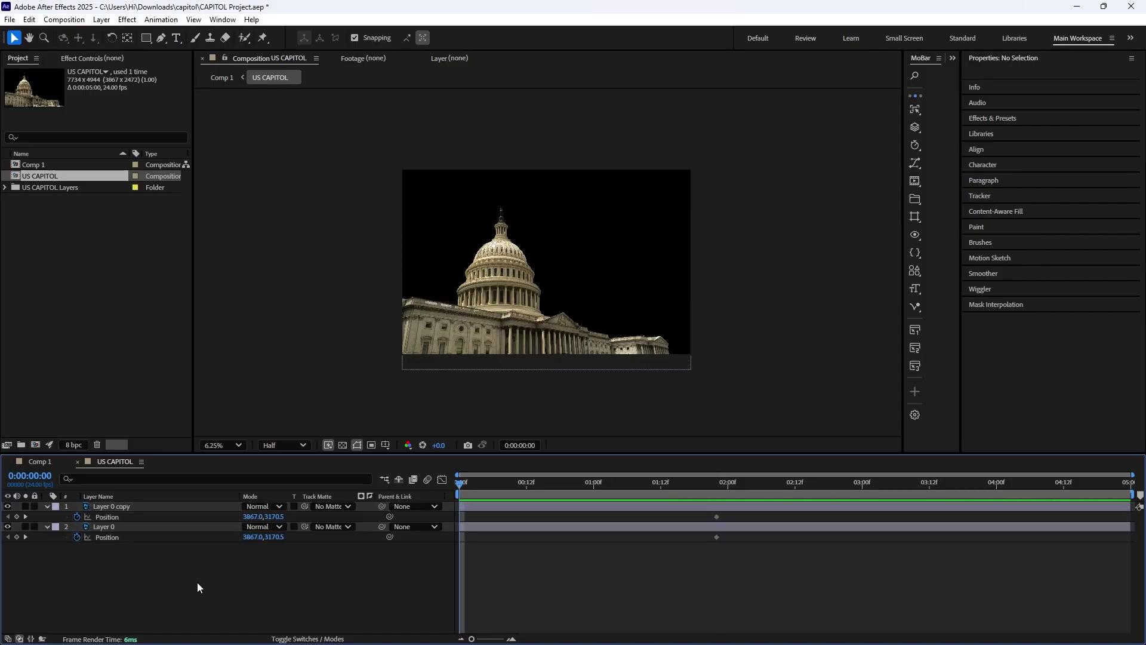
left_click(206, 525)
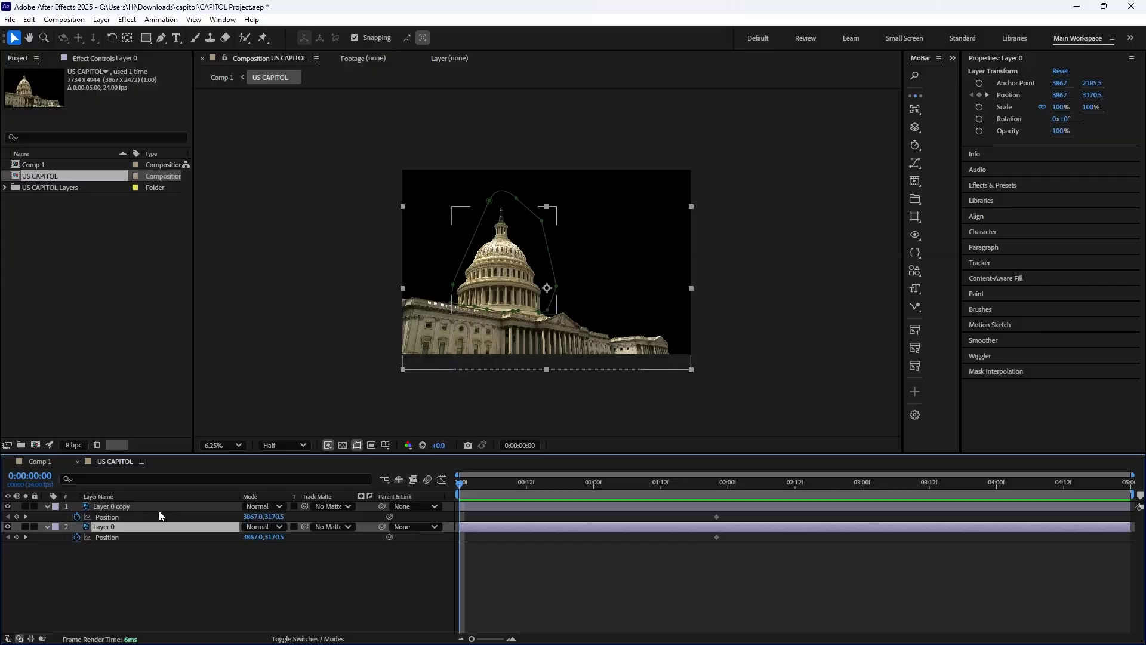
left_click(159, 507)
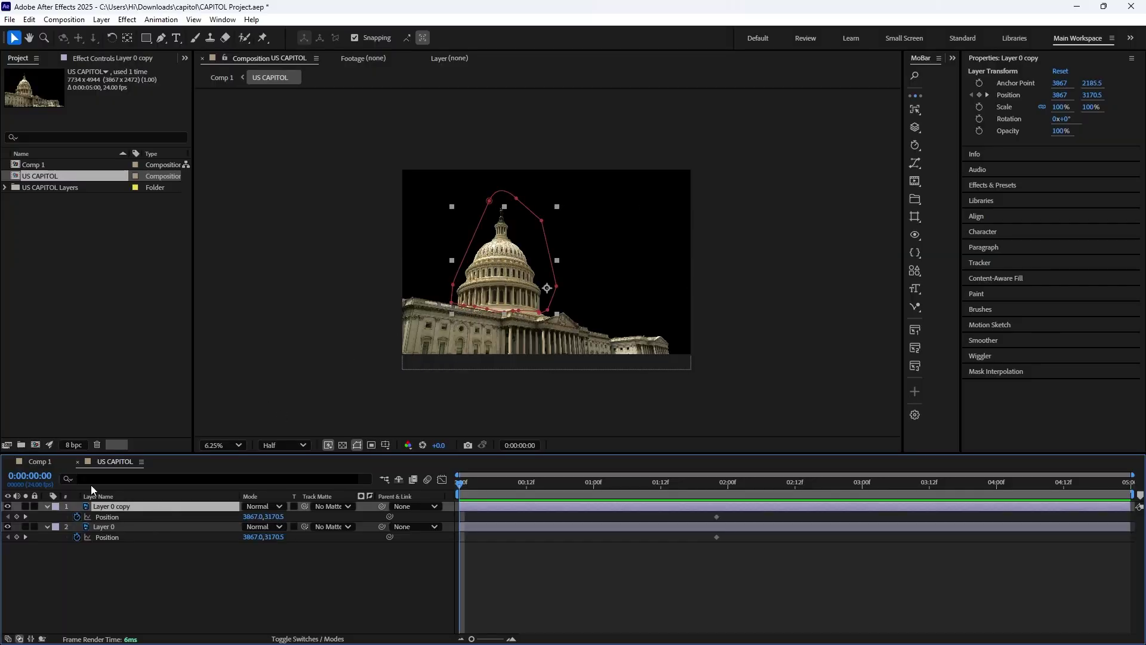
left_click_drag(127, 507, 122, 540)
Key frame-0 Positions: Layer 0 Y 2828.5, Layer 0 copy Y 5775.5, Layer 0's keyframe slightly later.
left_click(174, 508)
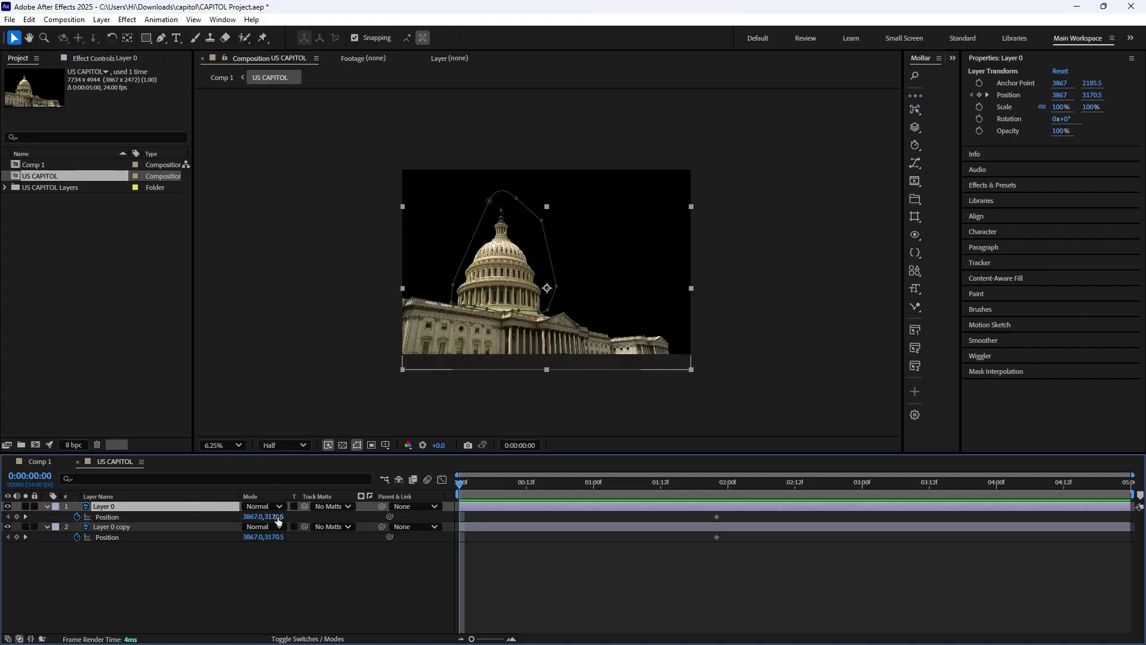
left_click_drag(276, 516, 95, 499)
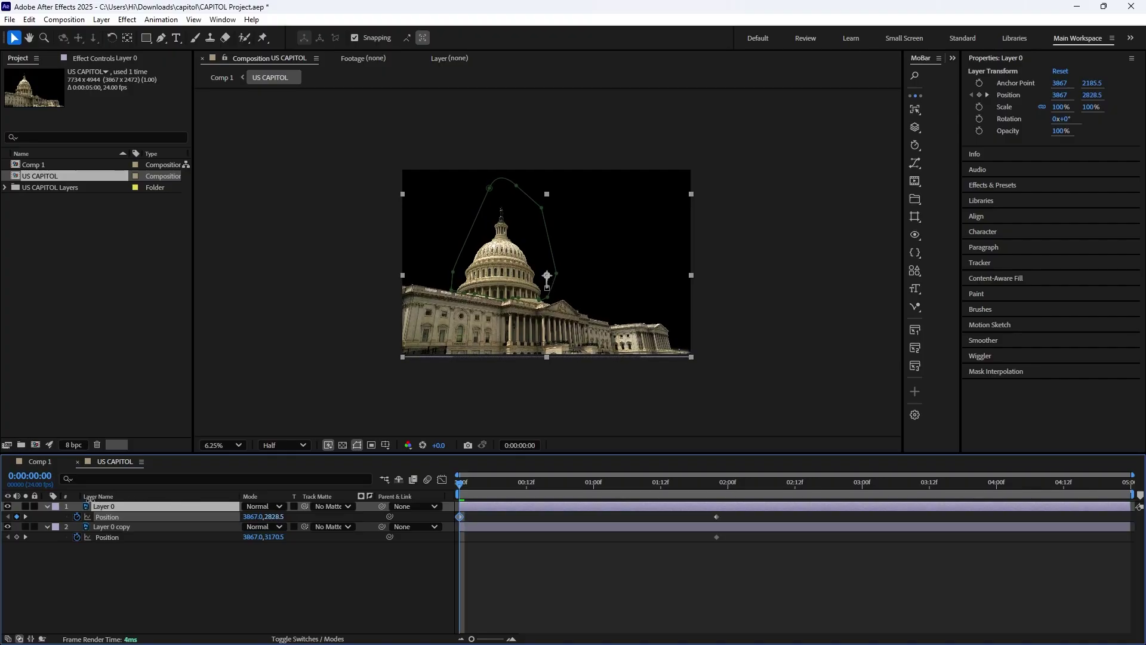
left_click(149, 528)
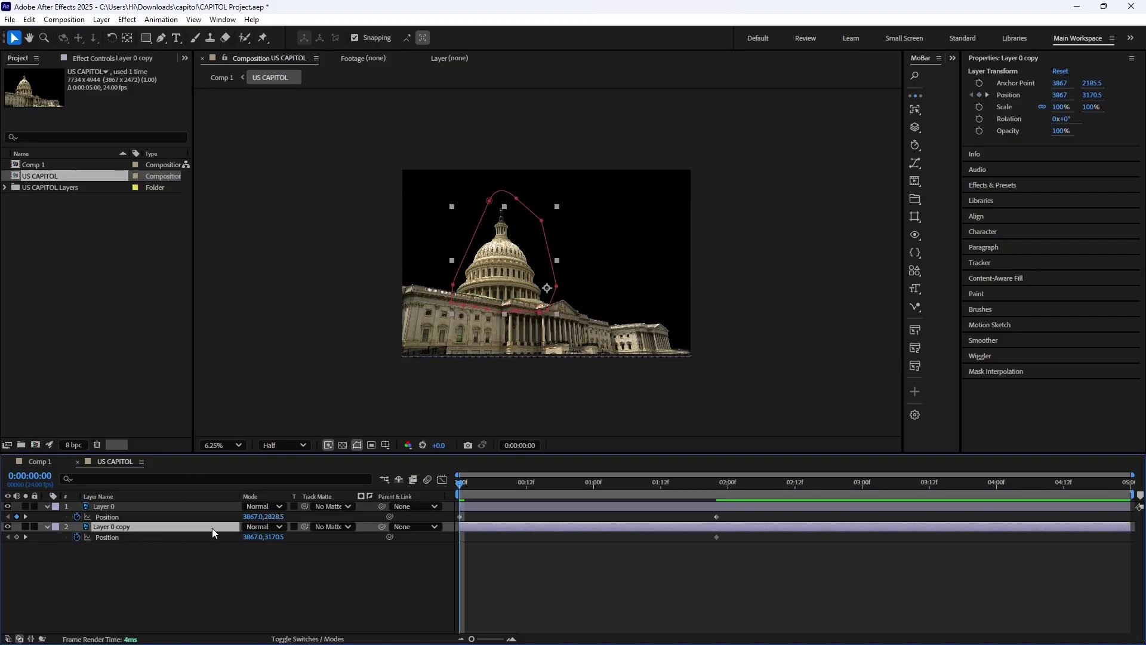
left_click_drag(263, 535, 683, 421)
left_click_drag(267, 536, 999, 506)
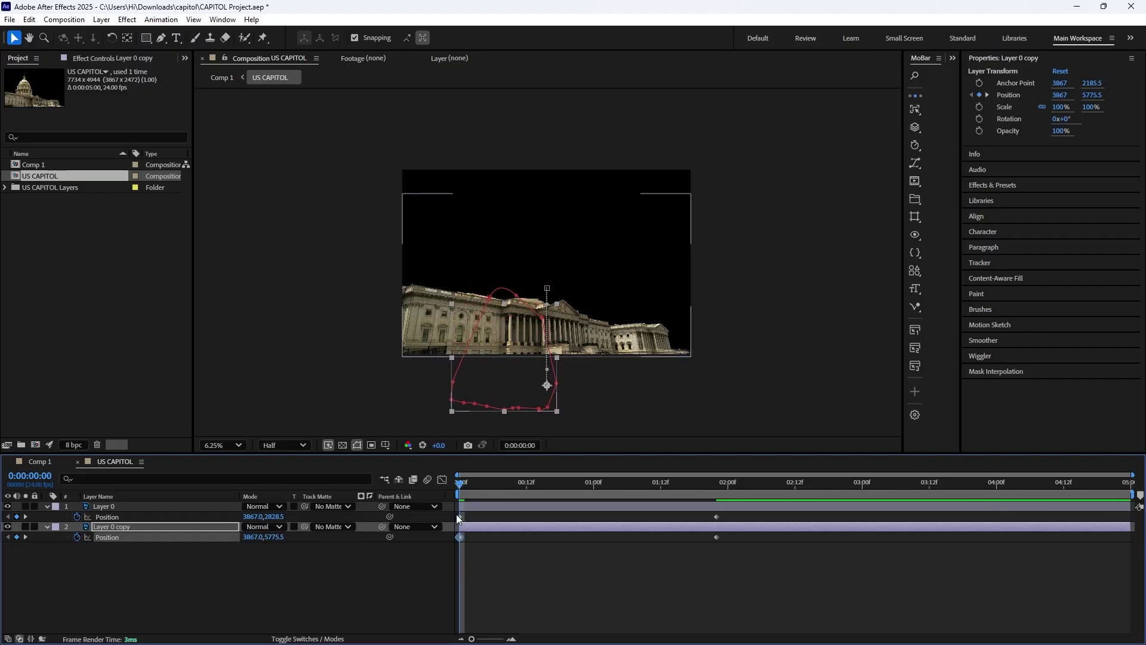
left_click_drag(460, 520, 485, 520)
left_click_drag(750, 580, 444, 508)
Apply Easy Ease to all four Position keyframes and check their speed curves in the Graph Editor.
key("F9")
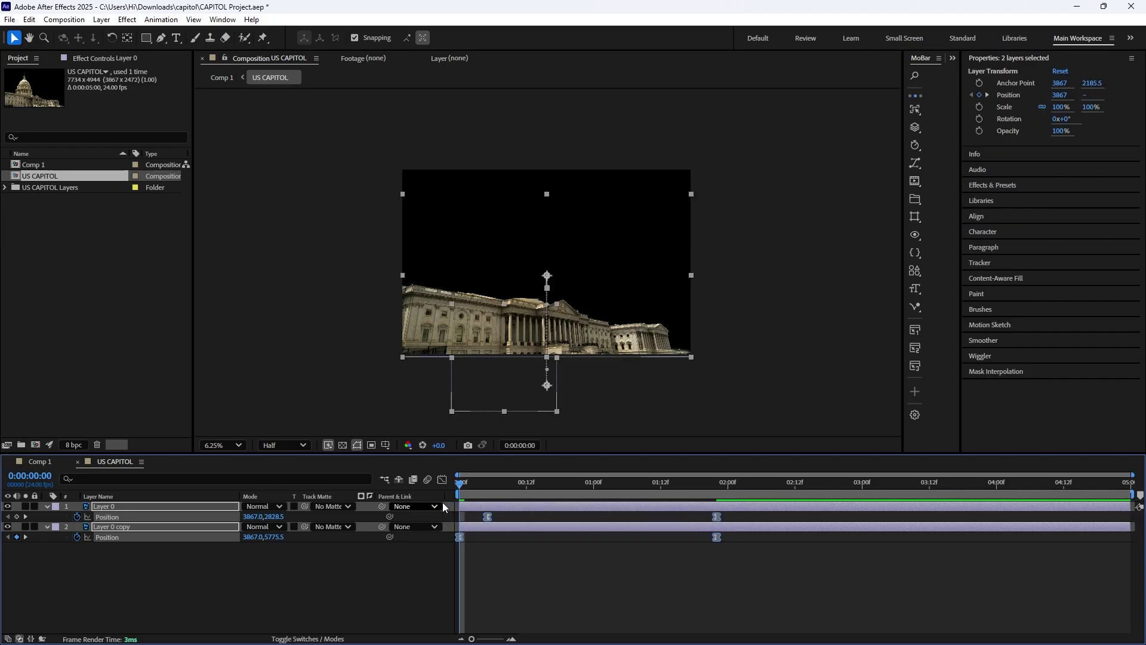
left_click(444, 480)
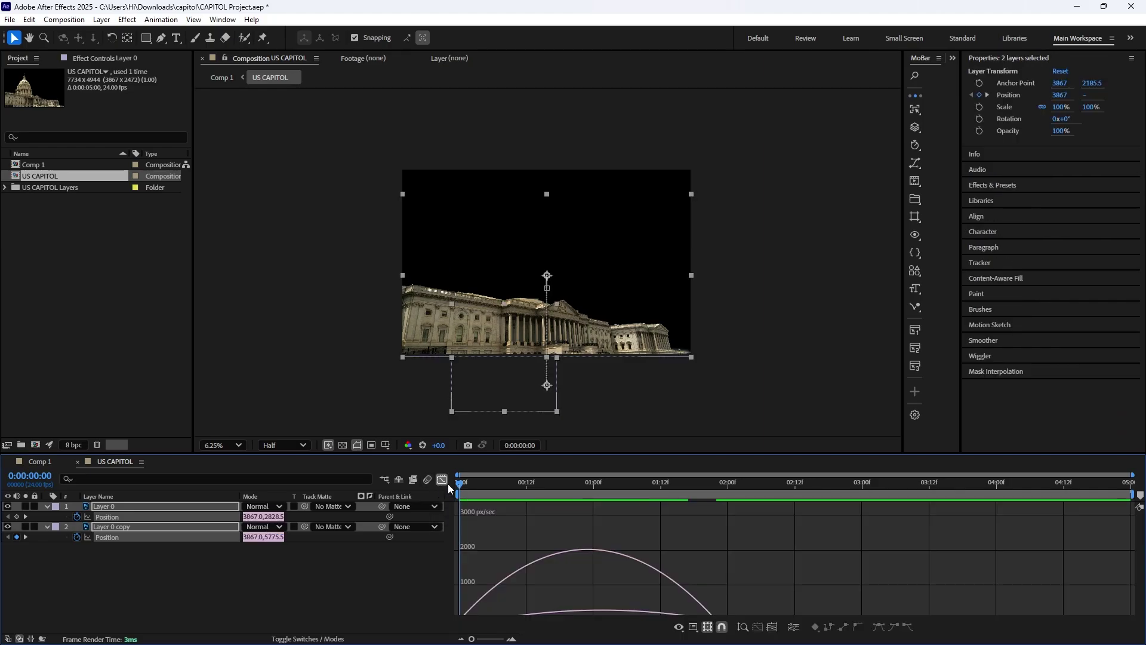
scroll(678, 562, "down", 3)
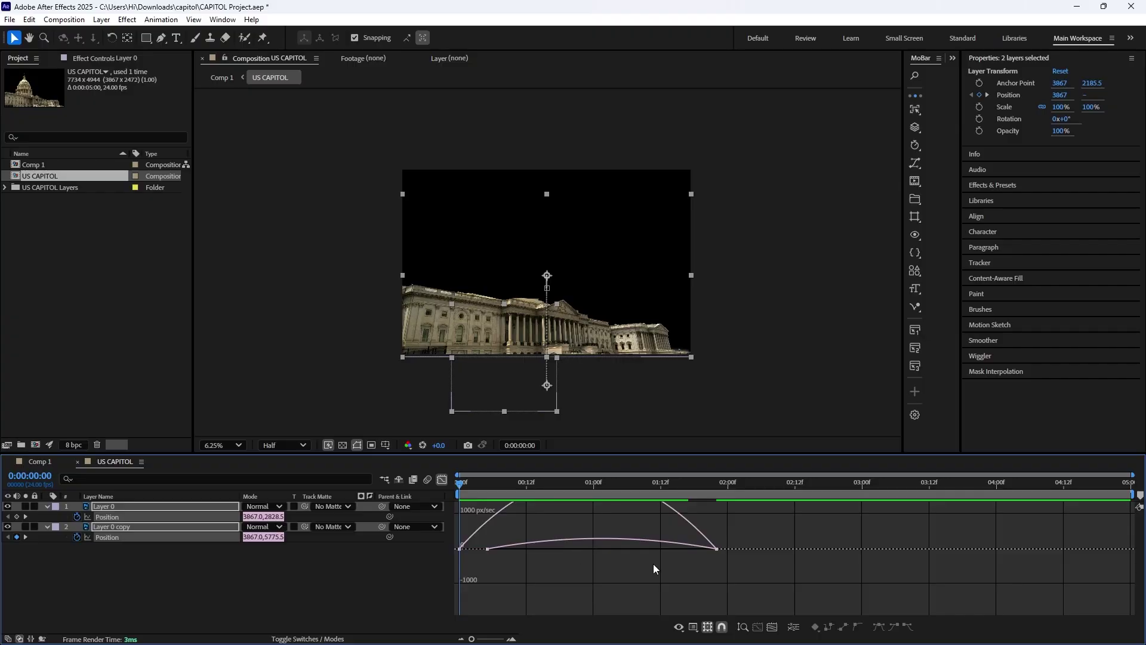
left_click_drag(766, 574, 455, 520)
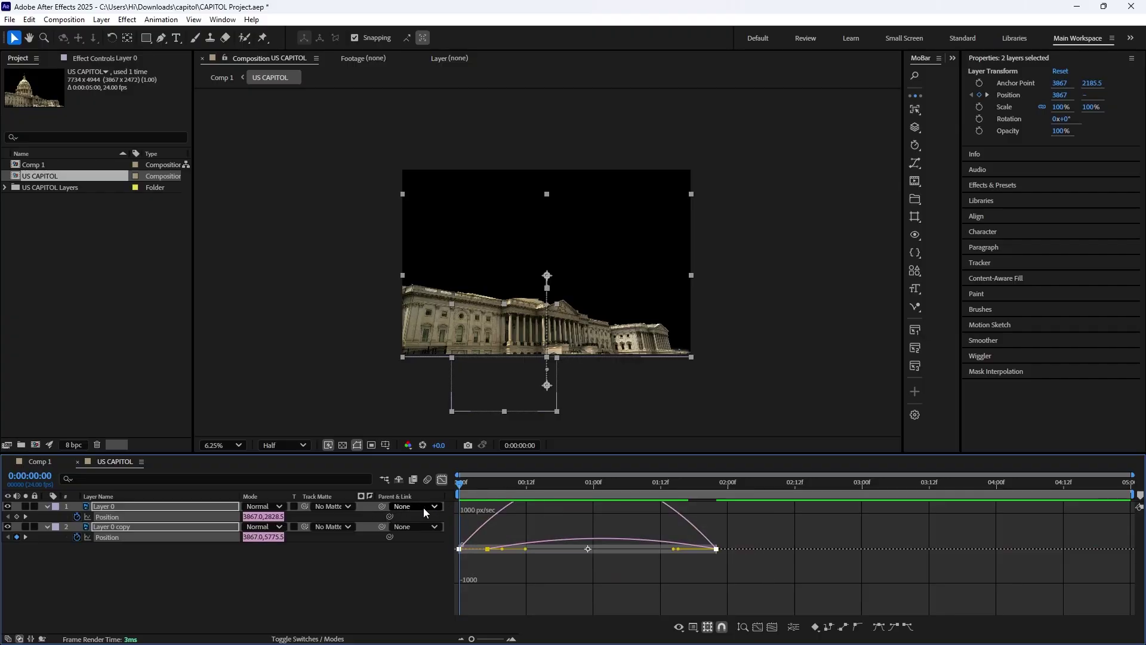
left_click(442, 480)
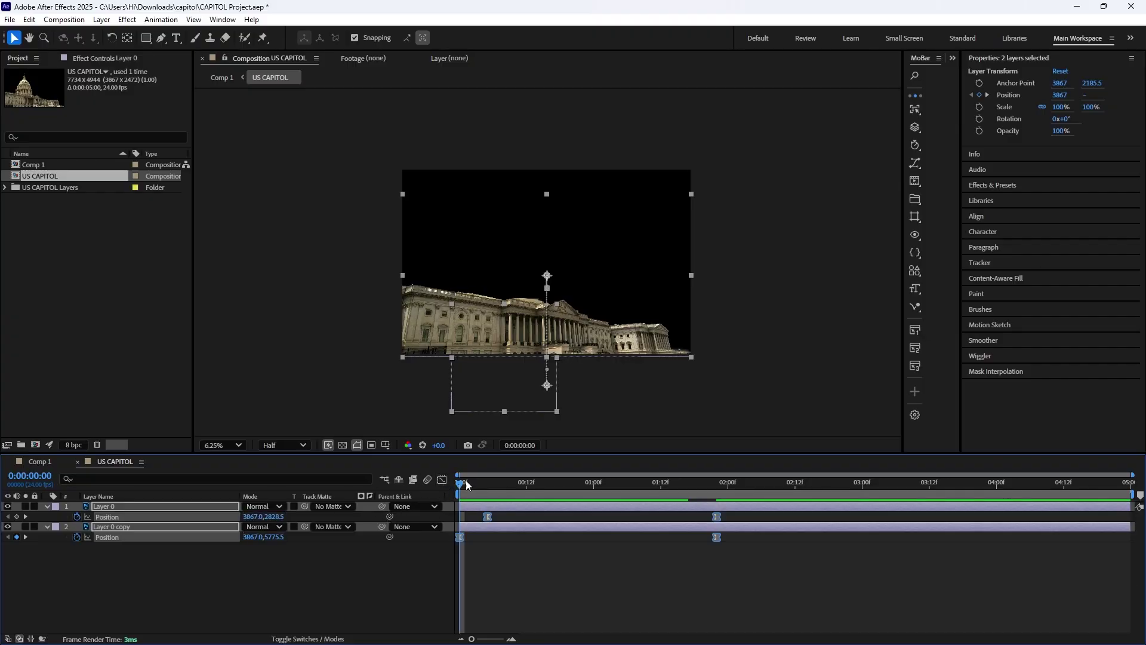
Preview the dome rising into place atop the Capitol building from the start.
key("space")
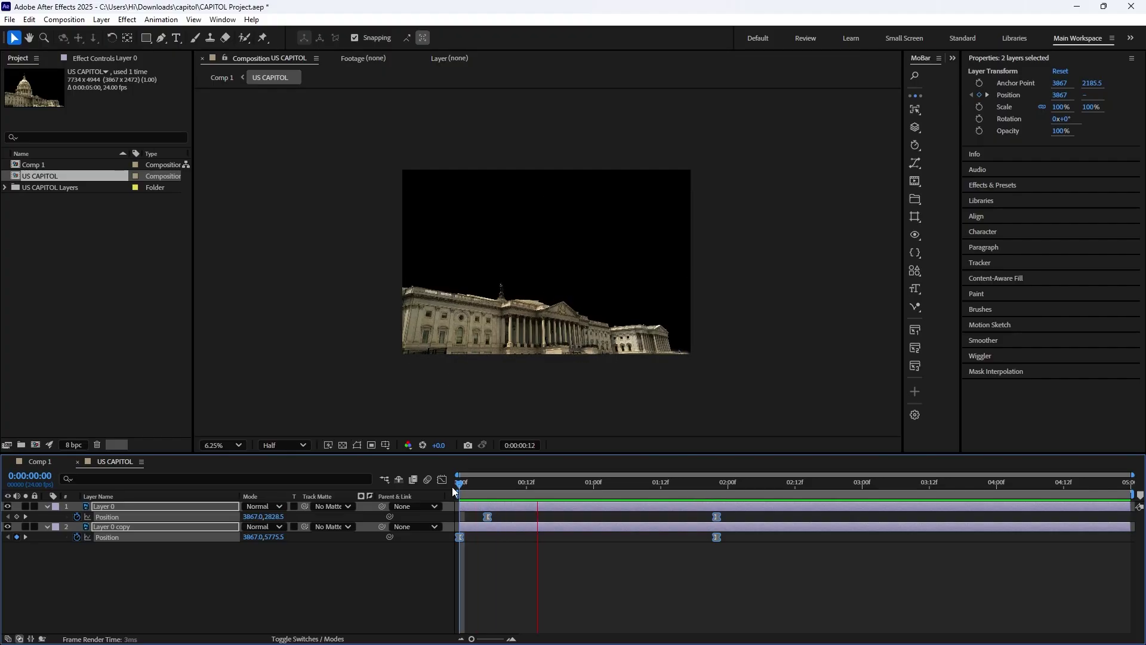
key("space")
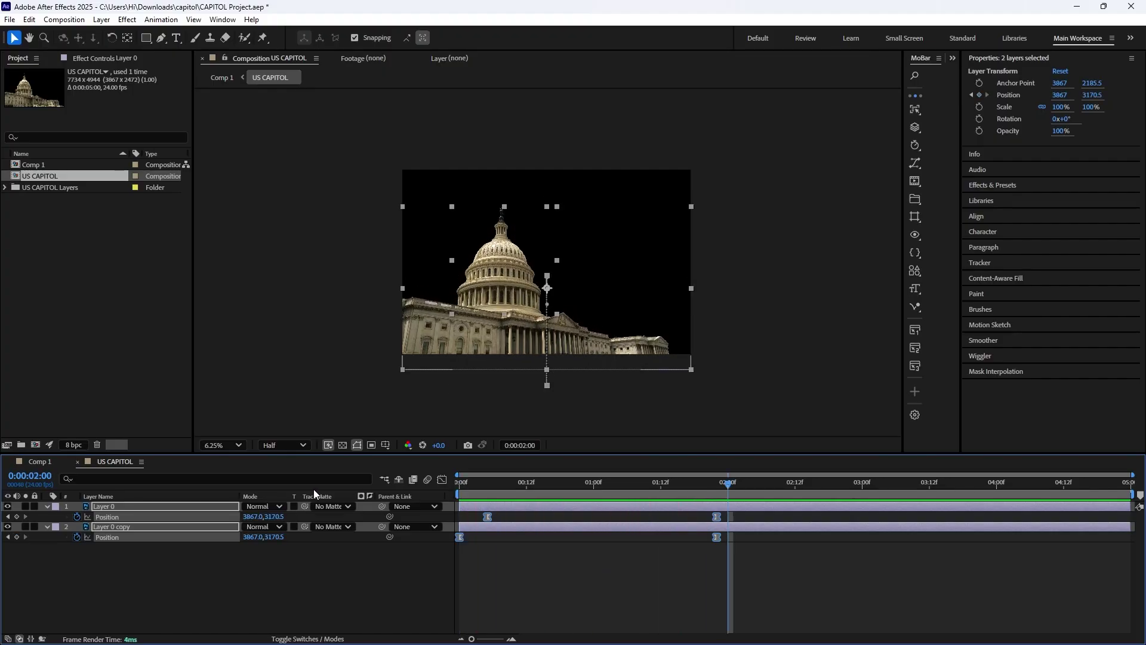
key("Home")
key("space")
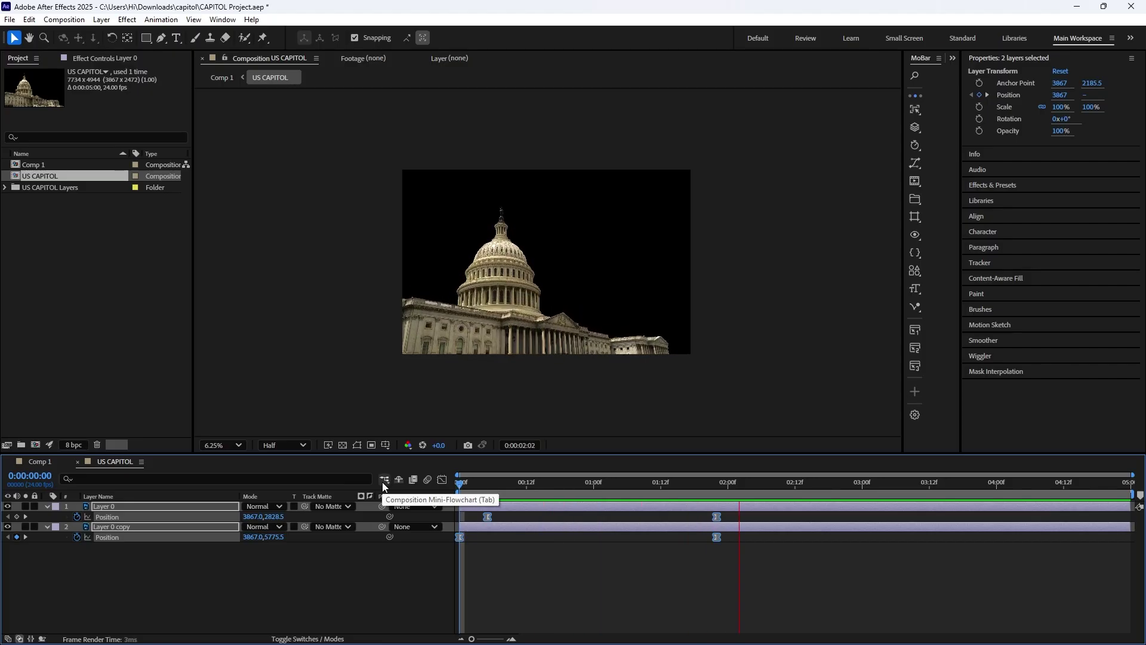
key("space")
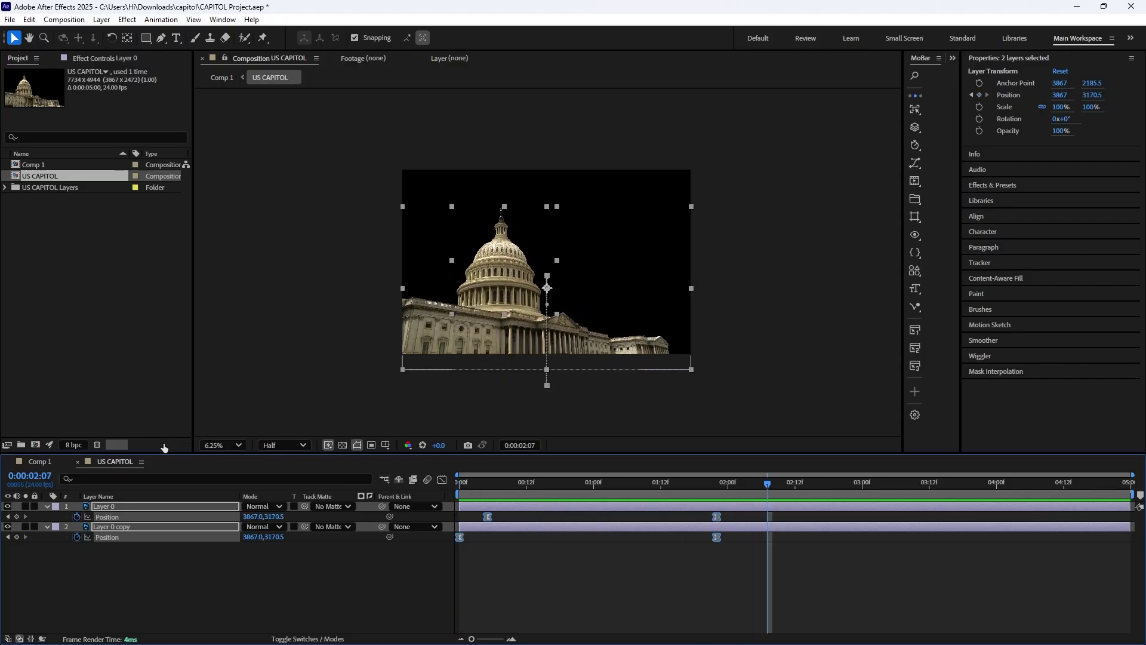
Back in Comp 1, apply the Black & White effect to US CAPITOL via an FX Console search for 'black'.
left_click(47, 463)
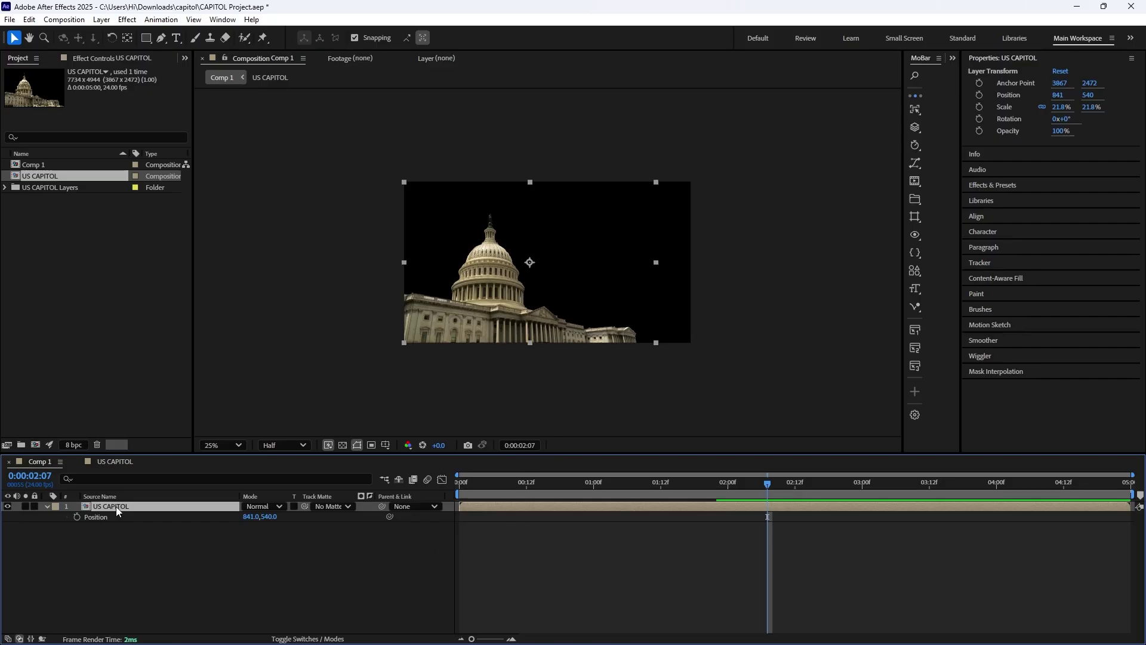
key("ctrl+space")
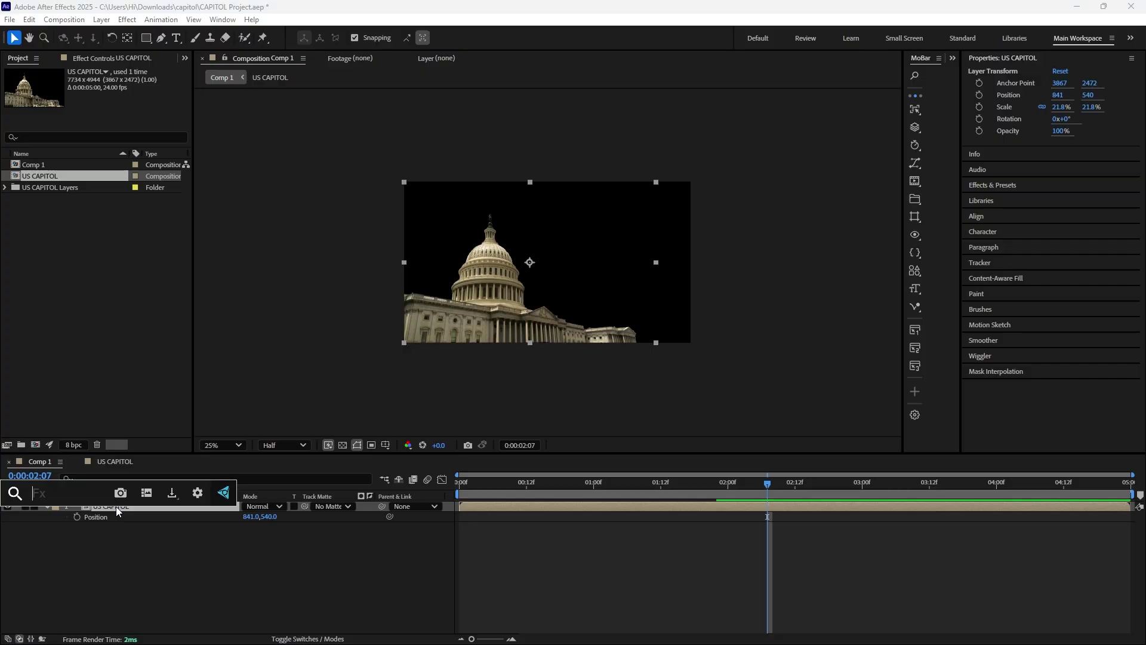
type("blck")
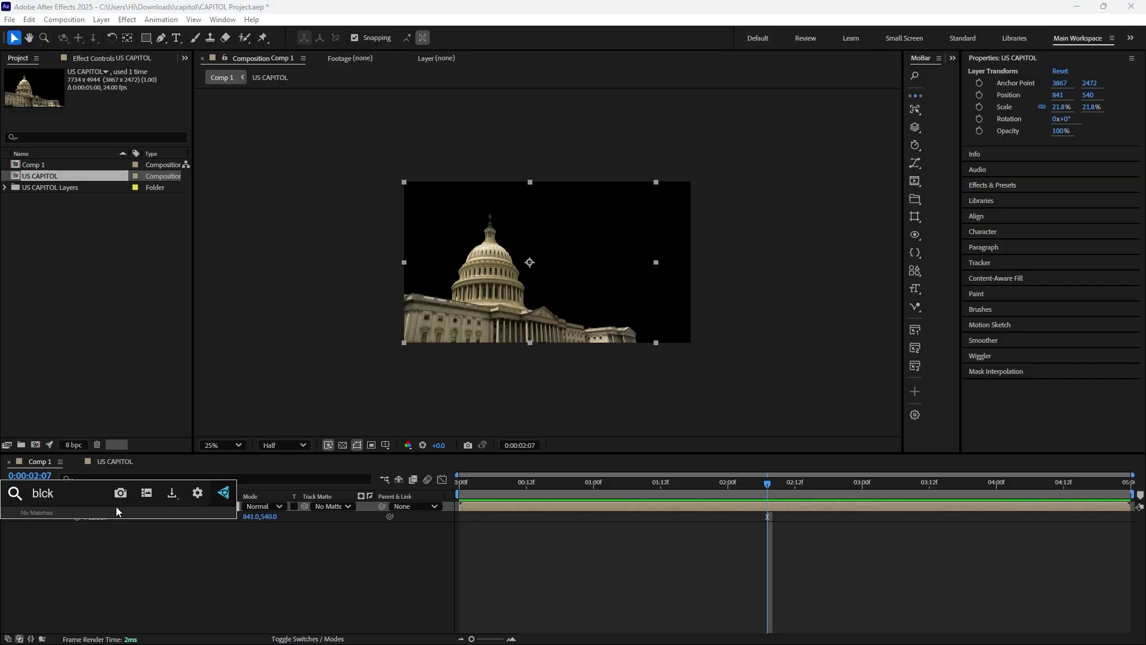
key("BackSpace")
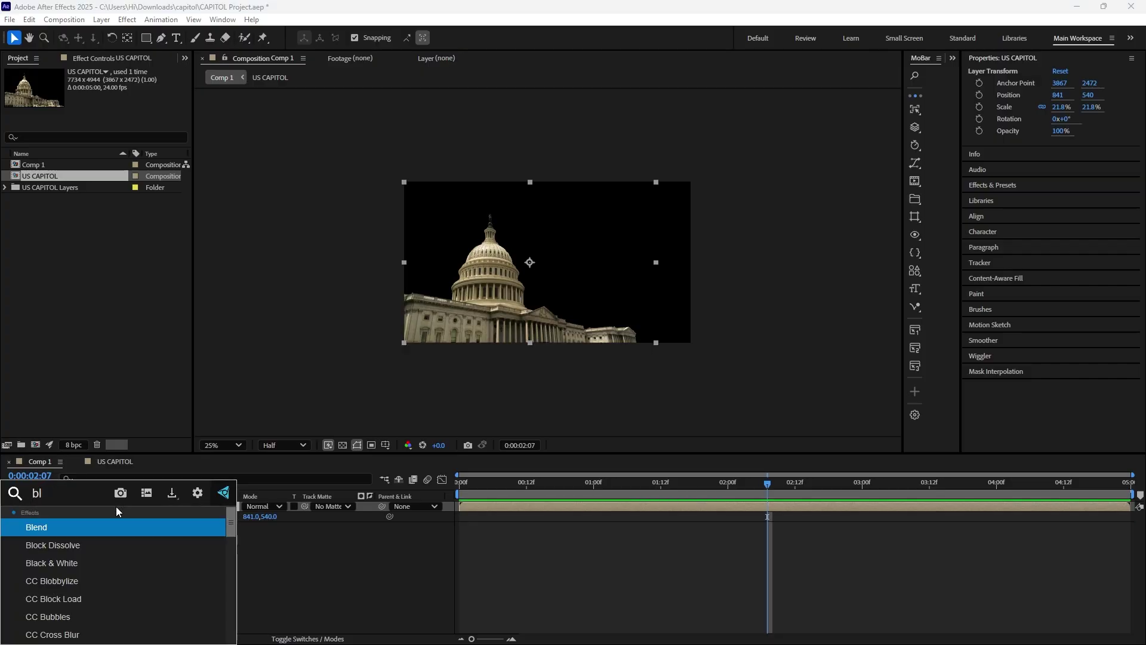
type("ack")
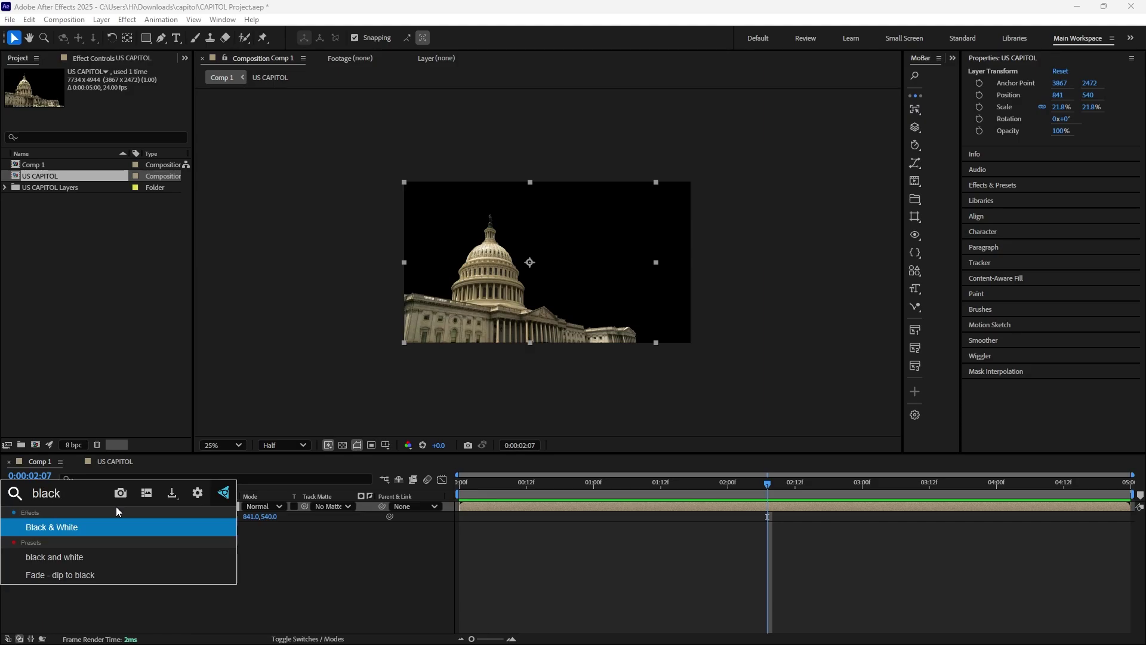
key("Return")
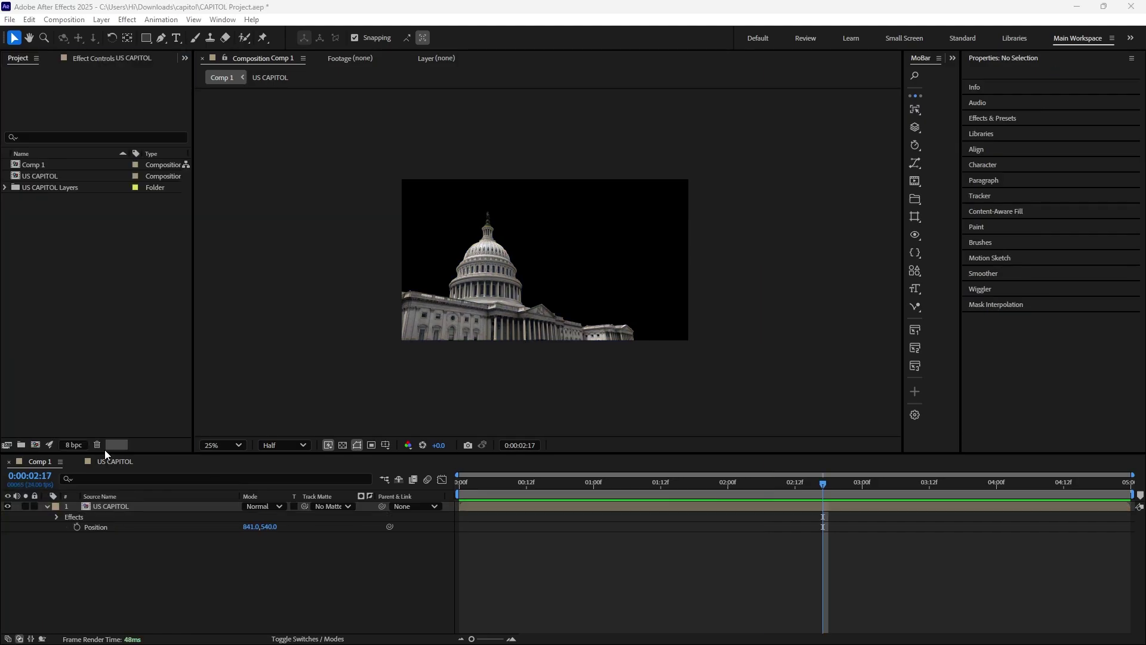
Import handcut out.png into the project and preview it in the Footage viewer.
double_click(137, 278)
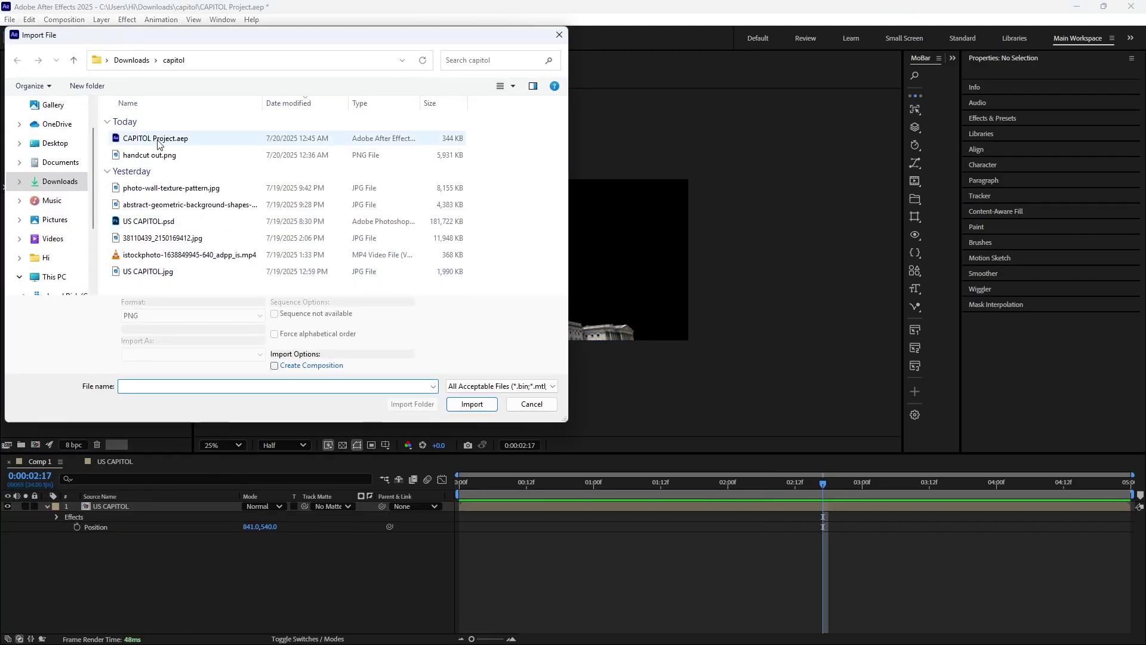
left_click(149, 156)
double_click(148, 157)
double_click(45, 176)
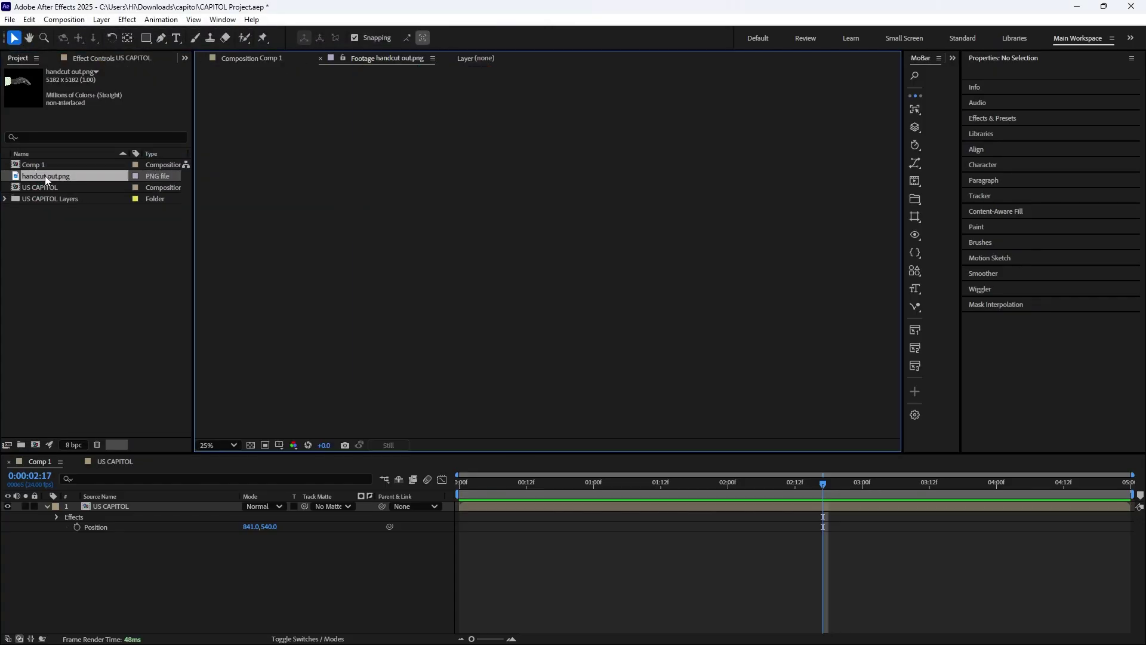
scroll(463, 176, "down", 2)
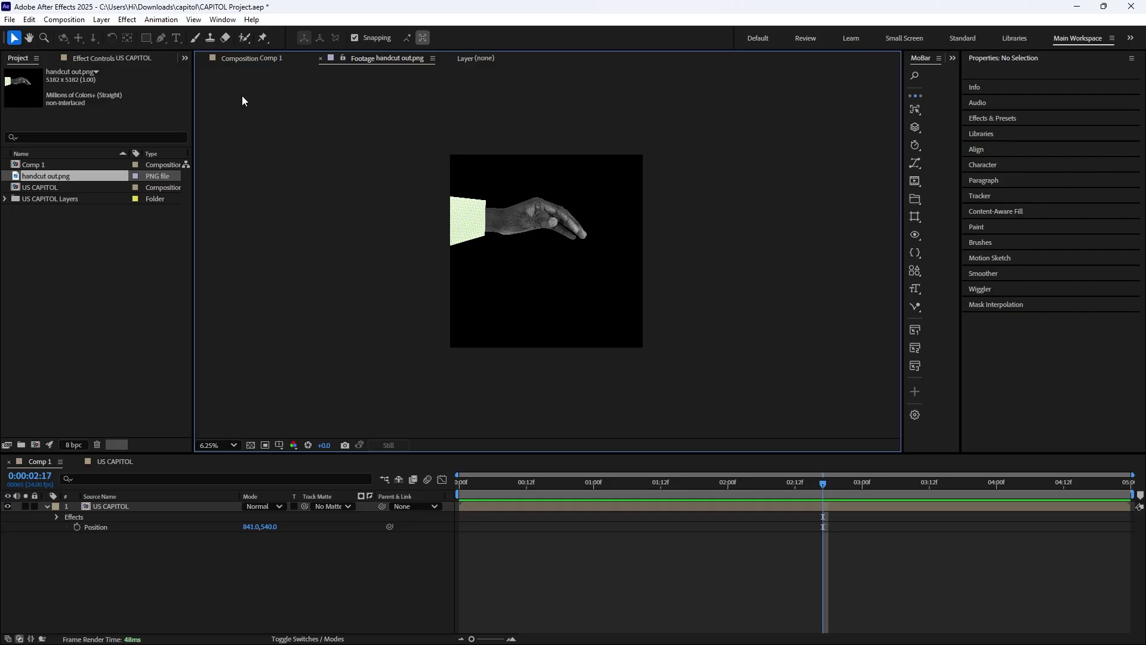
Add handcut out.png to Comp 1, scale it to 12% and place it right of the dome.
left_click(277, 562)
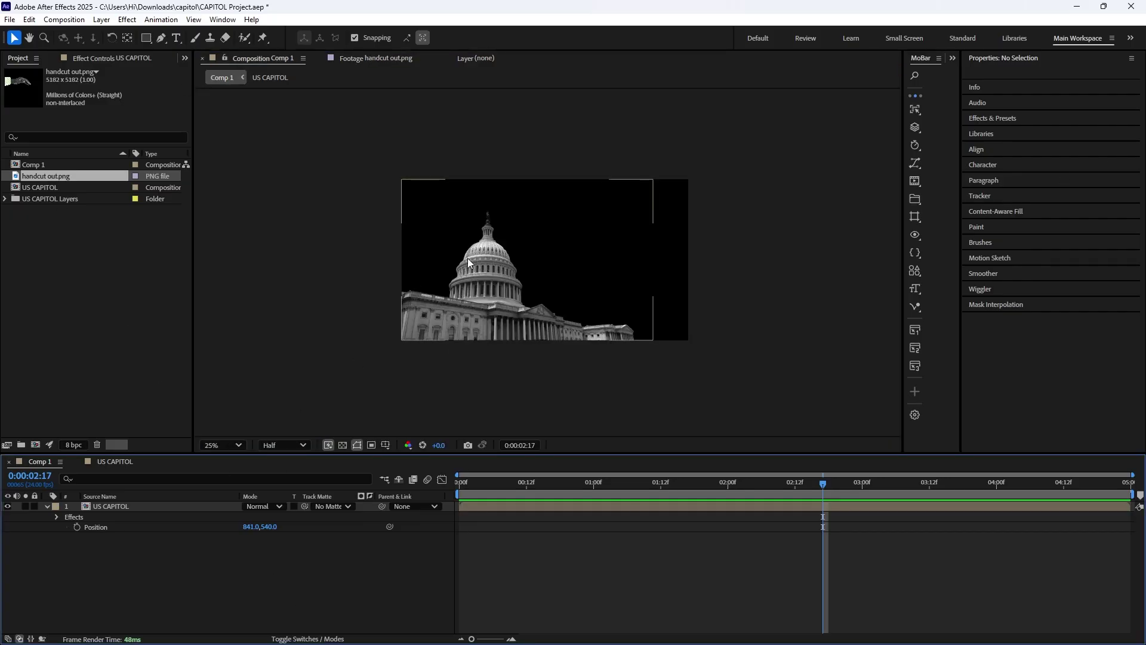
left_click_drag(45, 179, 549, 265)
key("s")
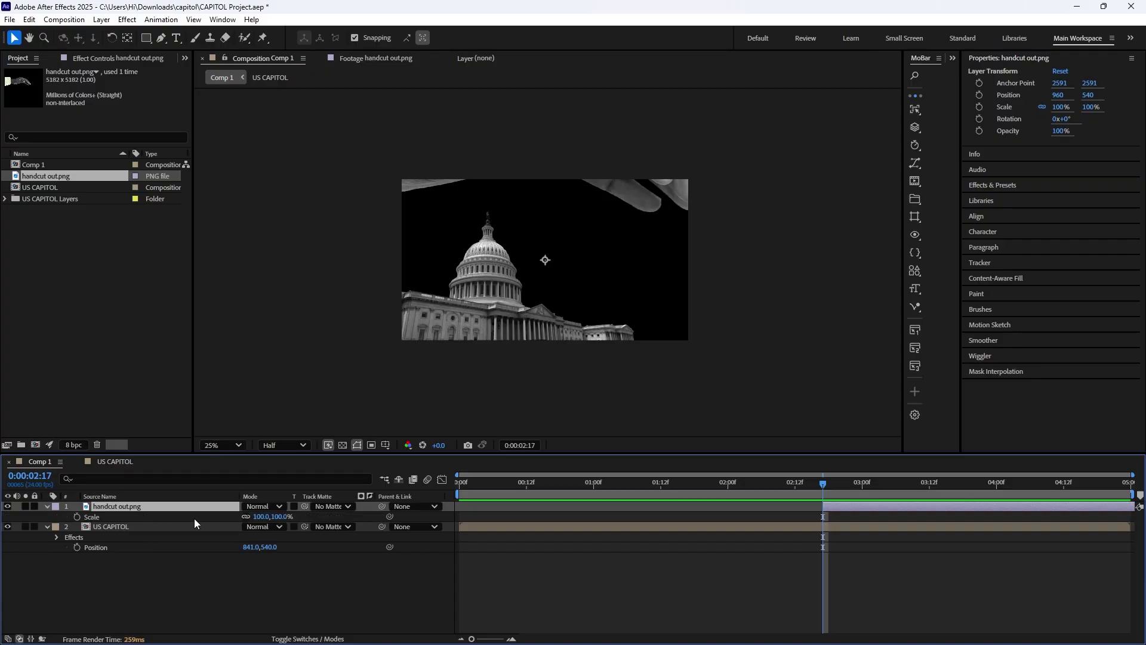
left_click_drag(259, 521, 195, 508)
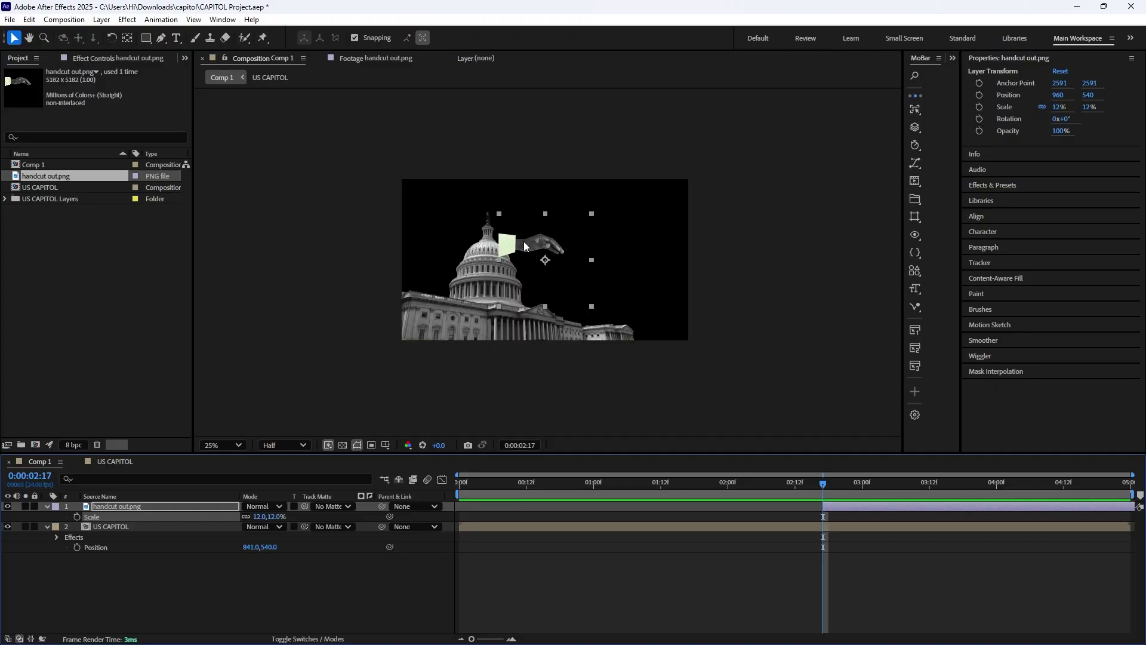
left_click_drag(529, 245, 572, 257)
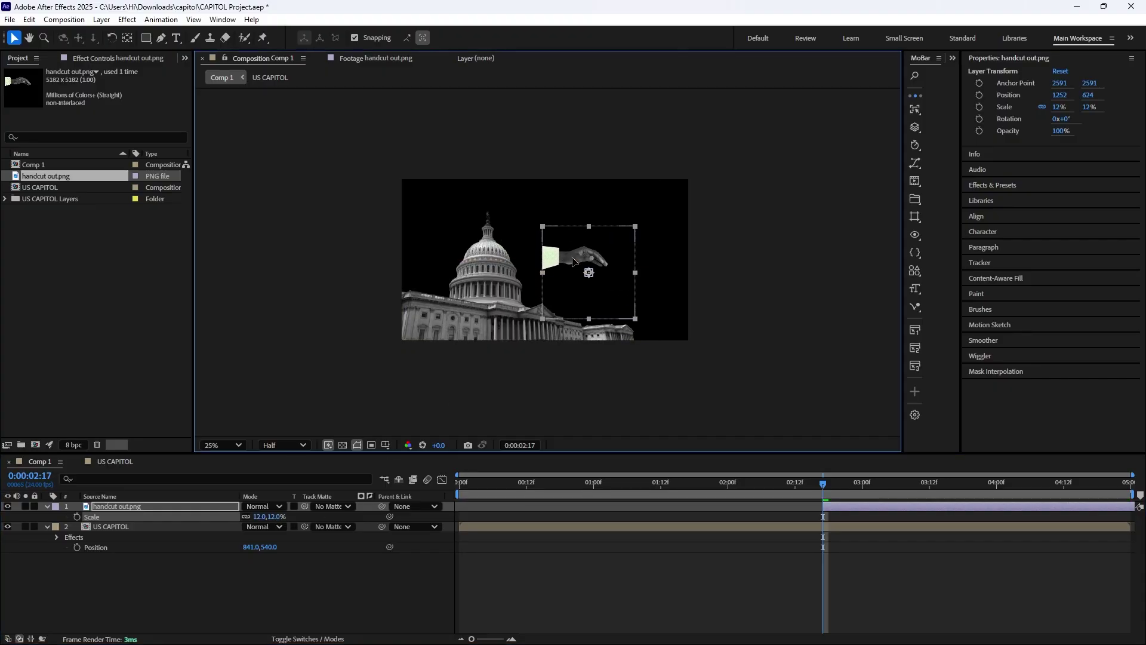
left_click(146, 38)
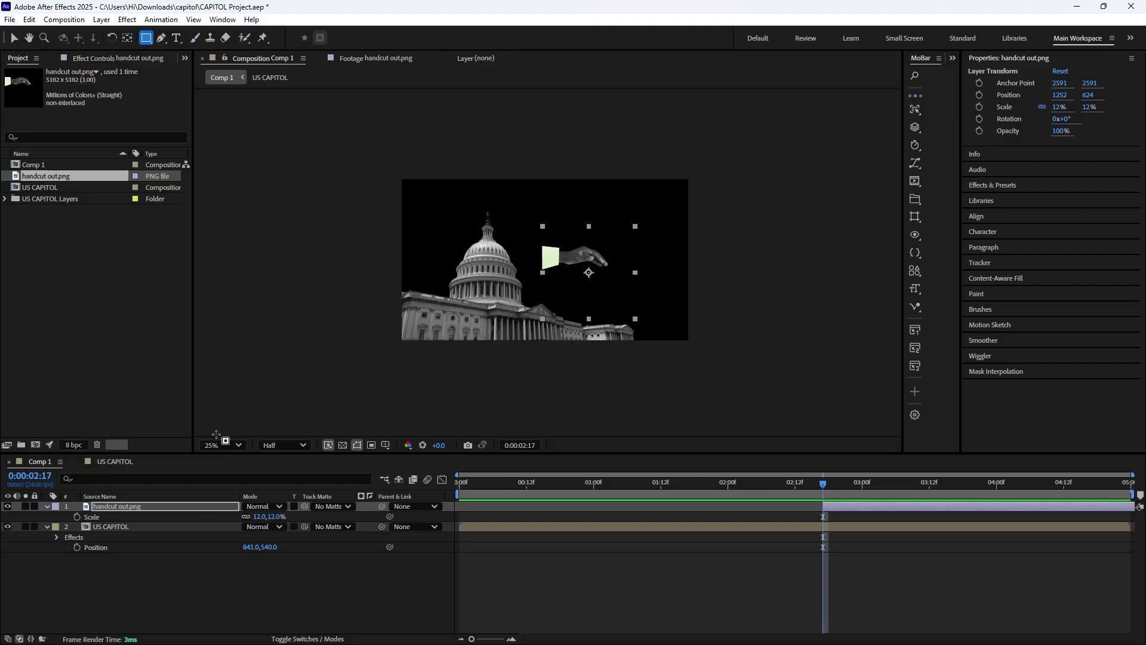
Draw a white (FFFFFF) rectangle card to the right of the hand.
left_click(207, 551)
left_click(357, 38)
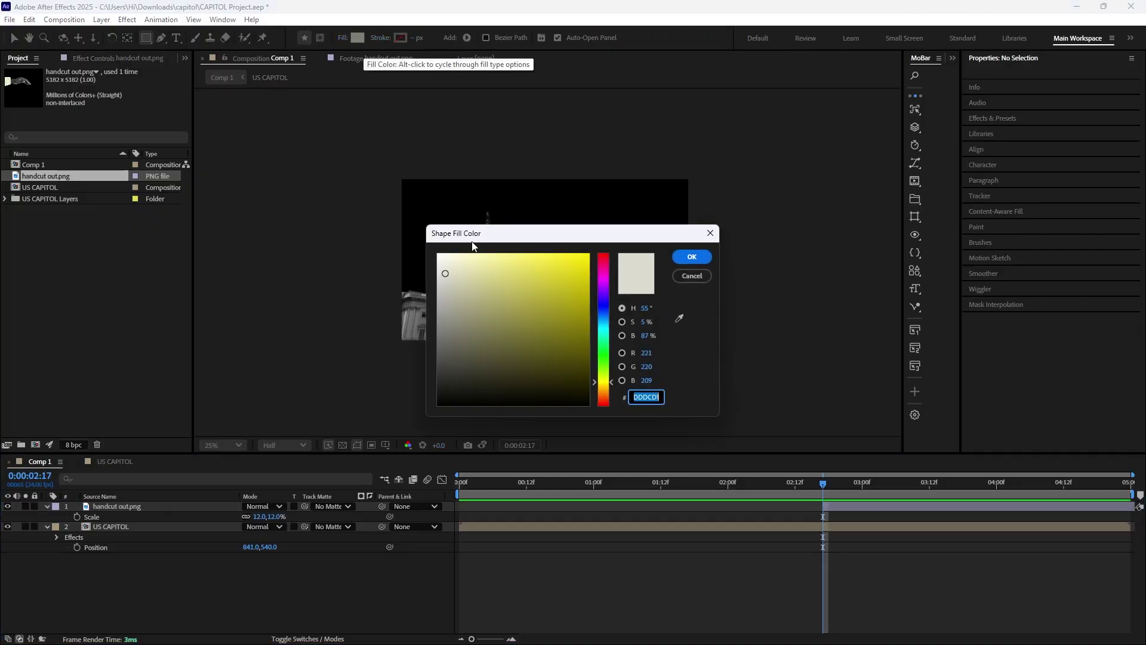
left_click_drag(448, 270, 440, 255)
left_click(693, 257)
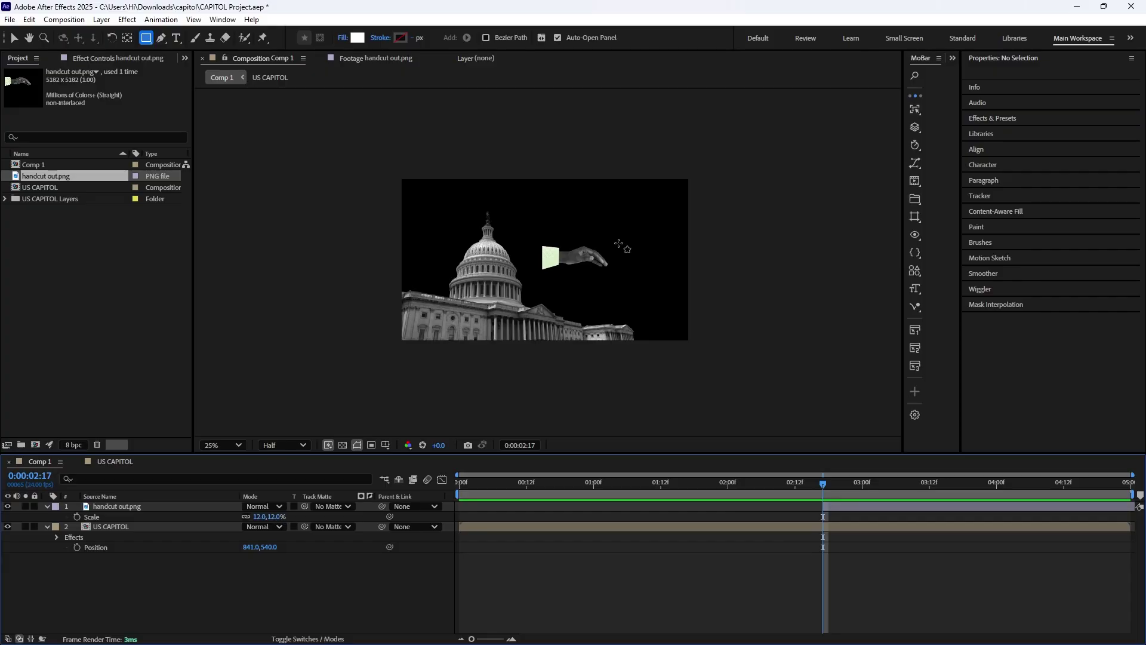
left_click_drag(619, 244, 678, 269)
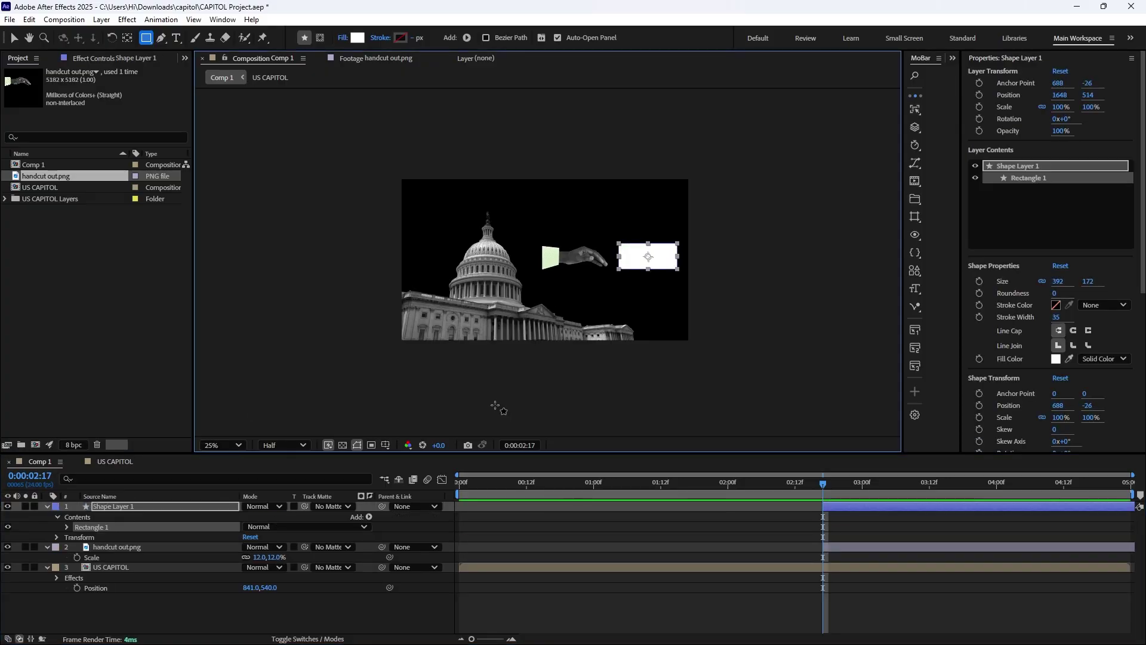
Start a new text layer on the white rectangle.
left_click(633, 607)
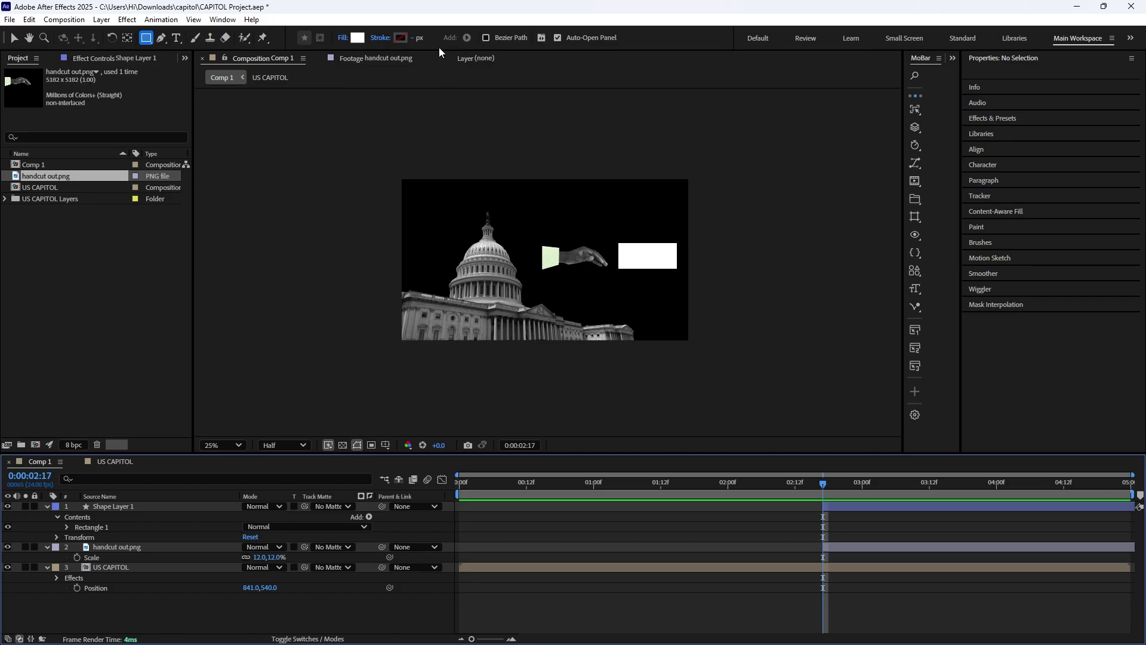
left_click(177, 38)
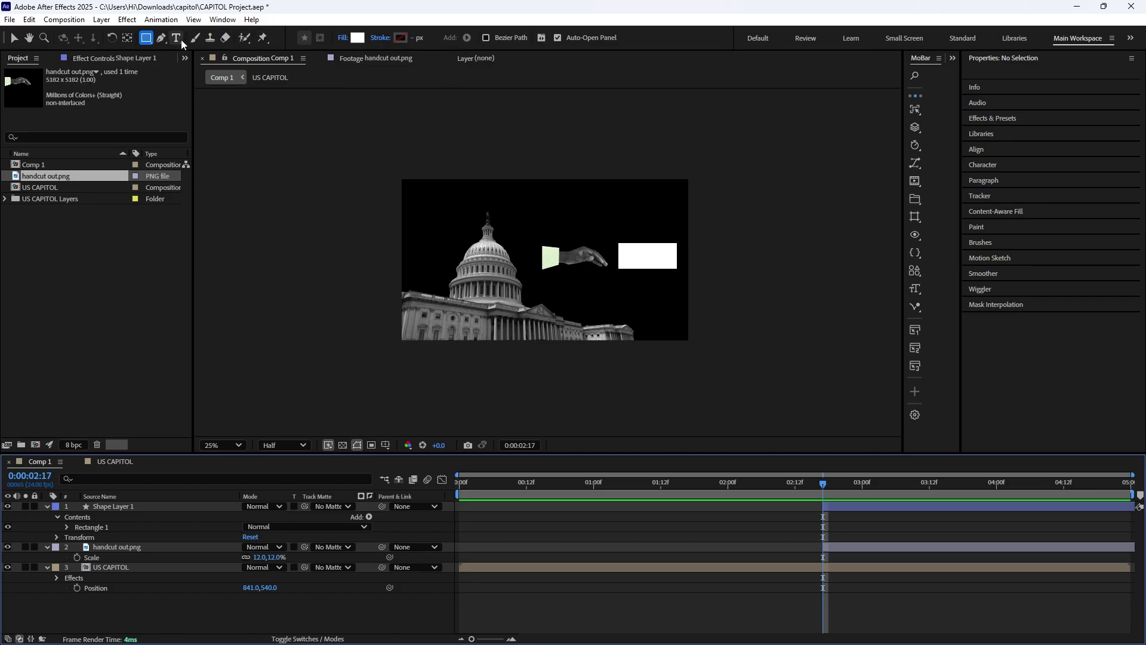
left_click(622, 253)
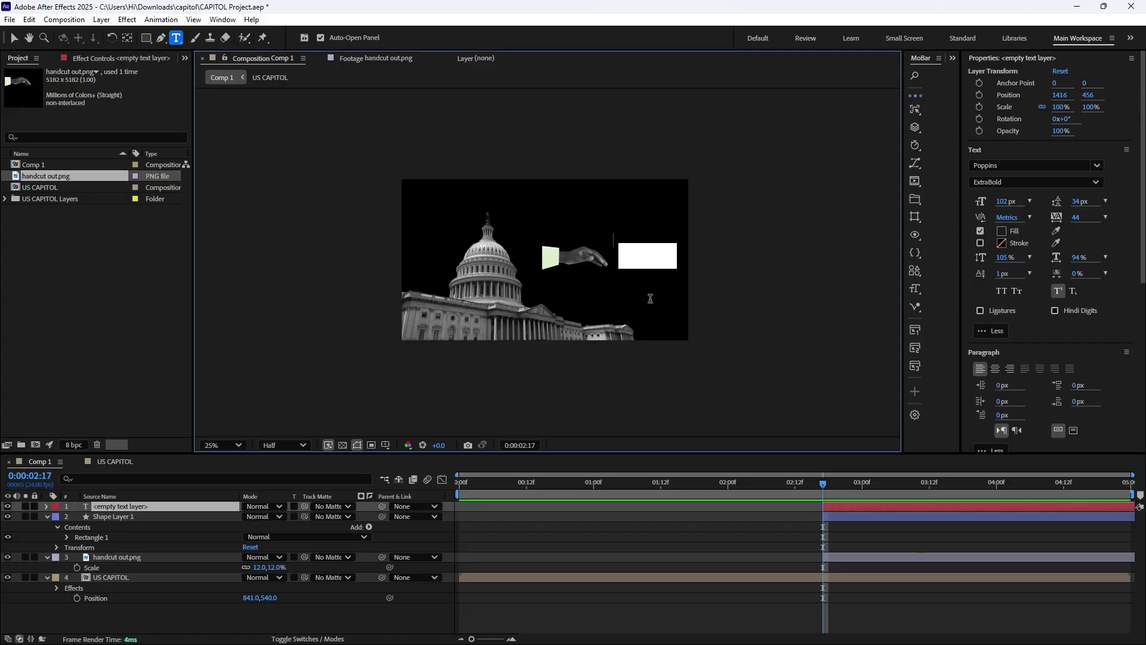
Type ELECTIONS and shift its X position to centre it on the white card.
type("ELECTIONS")
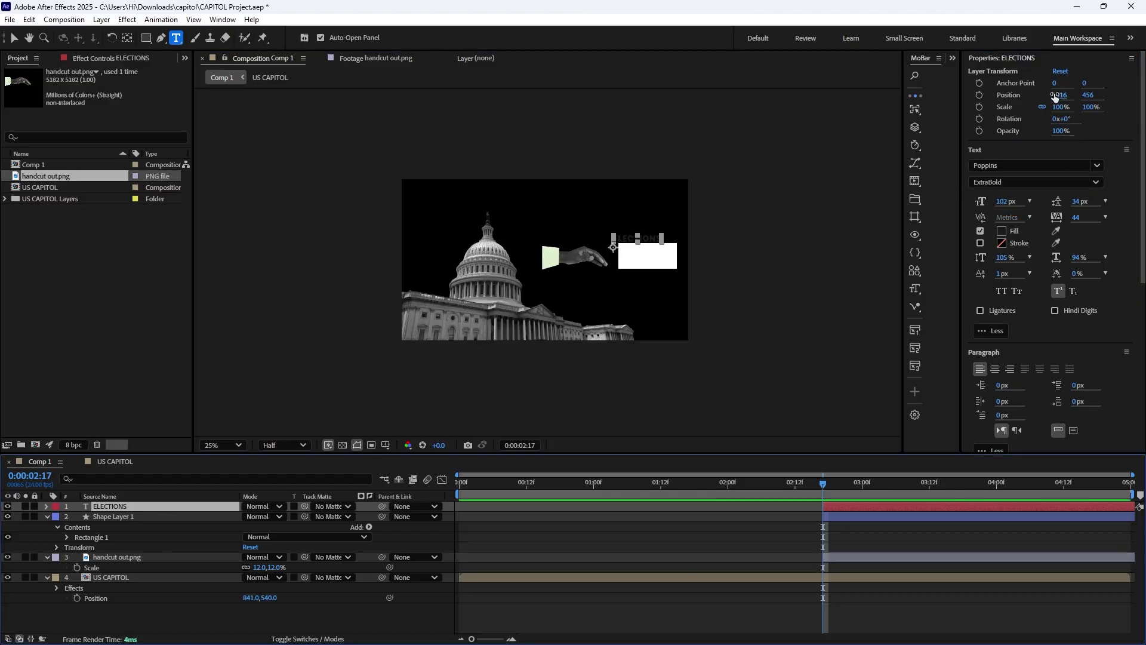
left_click_drag(1060, 95, 1100, 97)
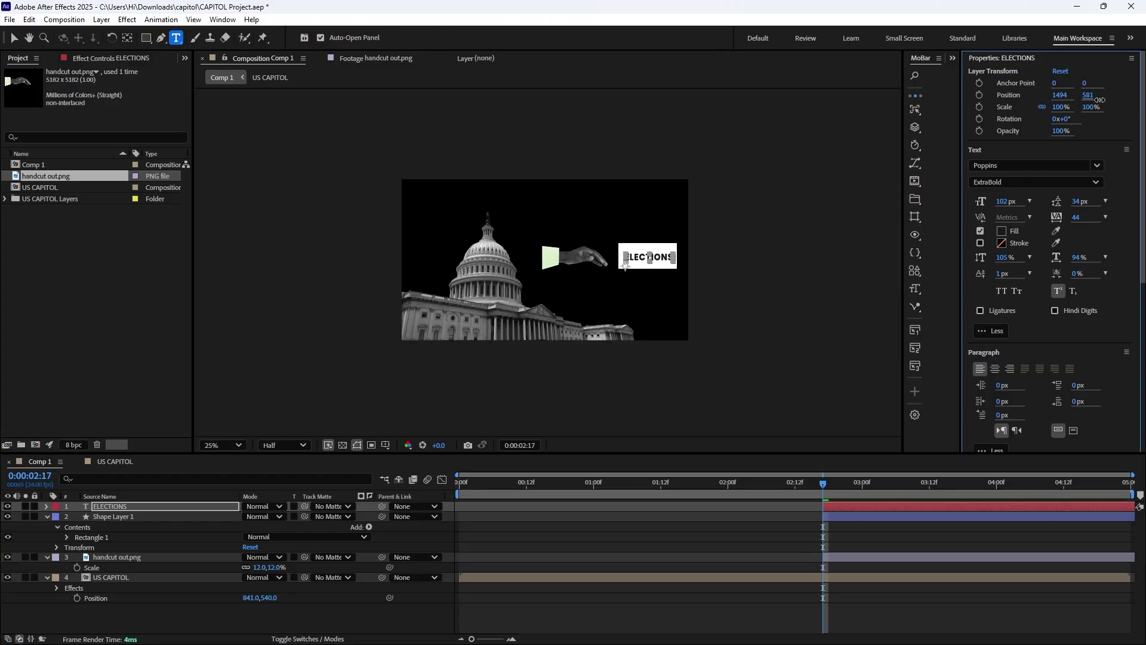
left_click(134, 608)
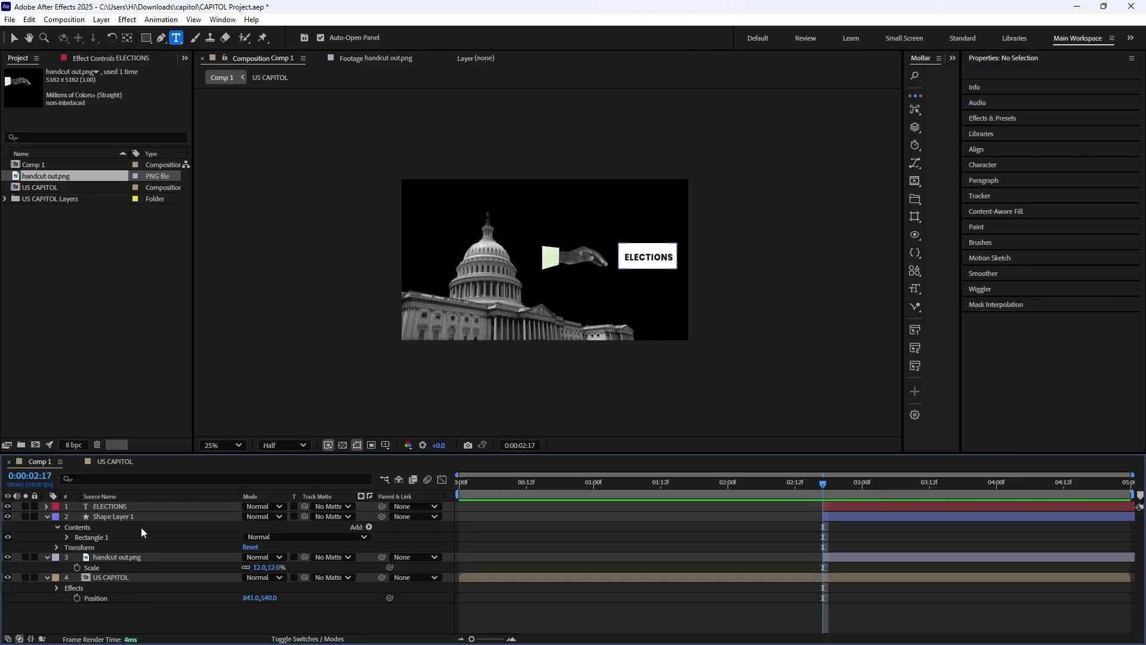
left_click(144, 517)
left_click(145, 506, "ctrl")
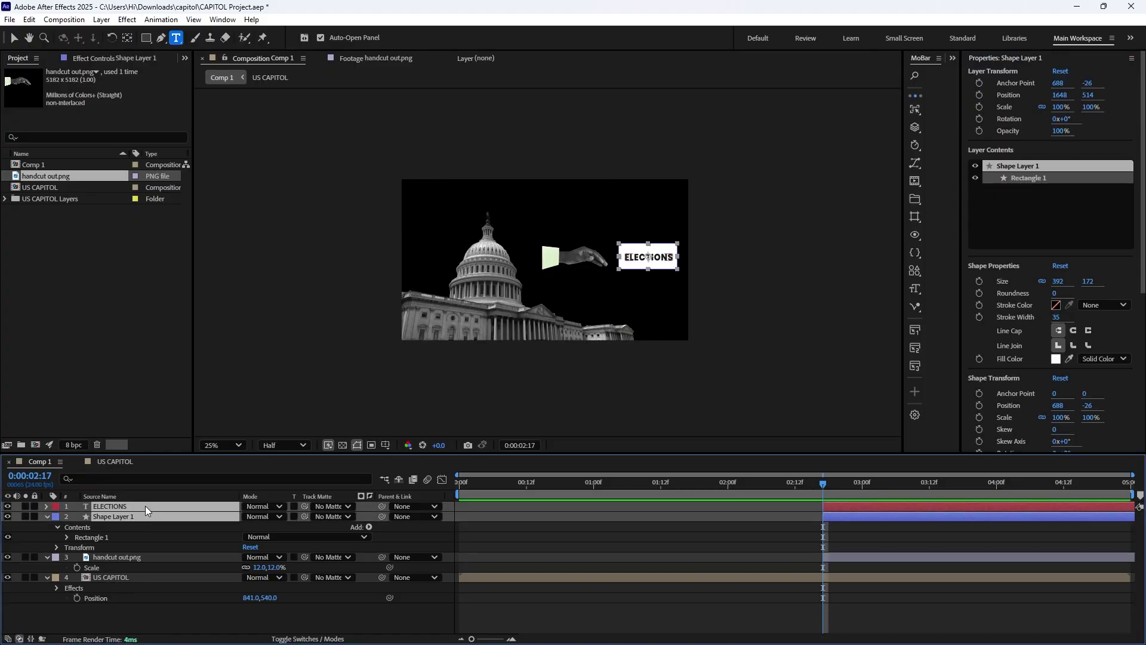
Pre-compose ELECTIONS and the white card into Pre-comp 1 and move it to X 746.
right_click(145, 507)
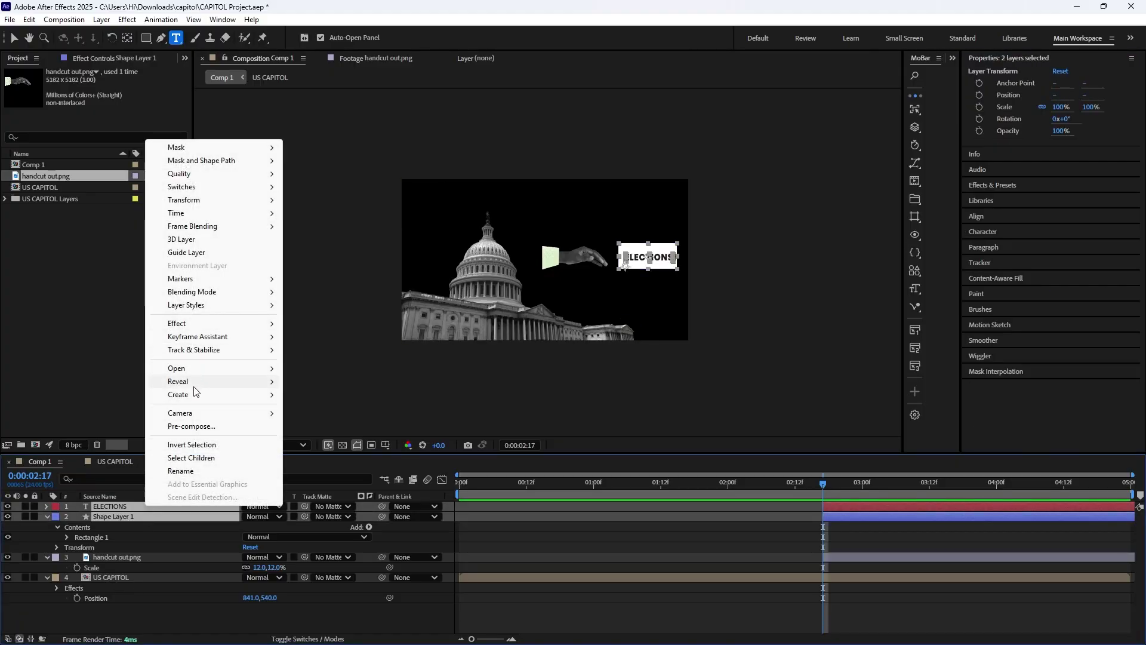
left_click(191, 426)
left_click(631, 417)
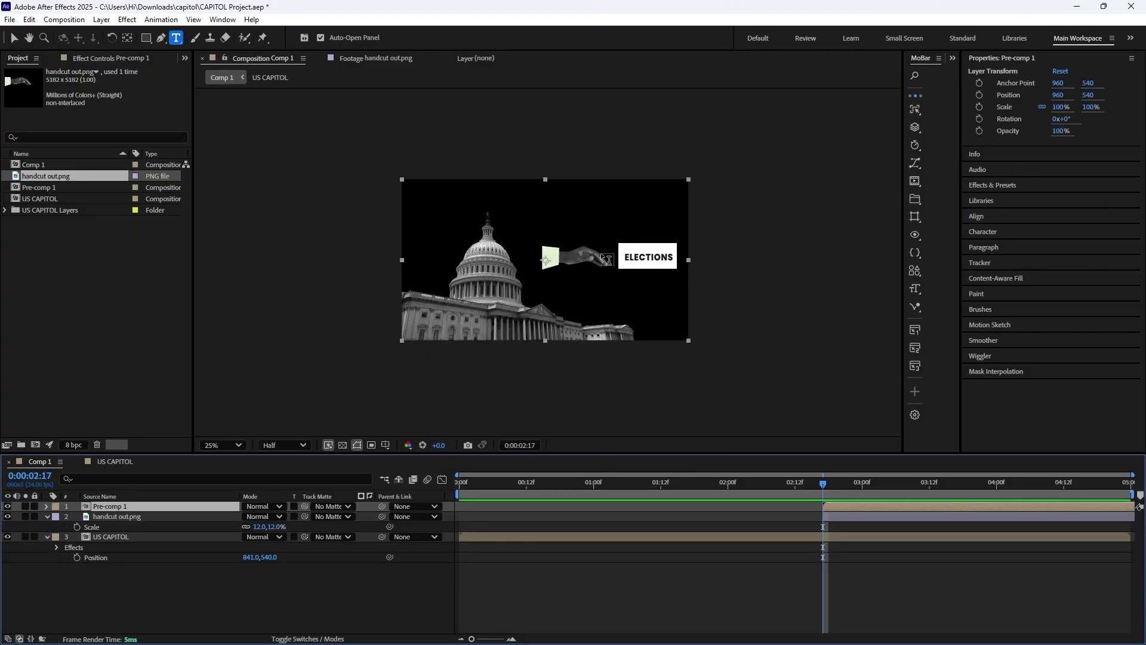
left_click_drag(1061, 97, 935, 97)
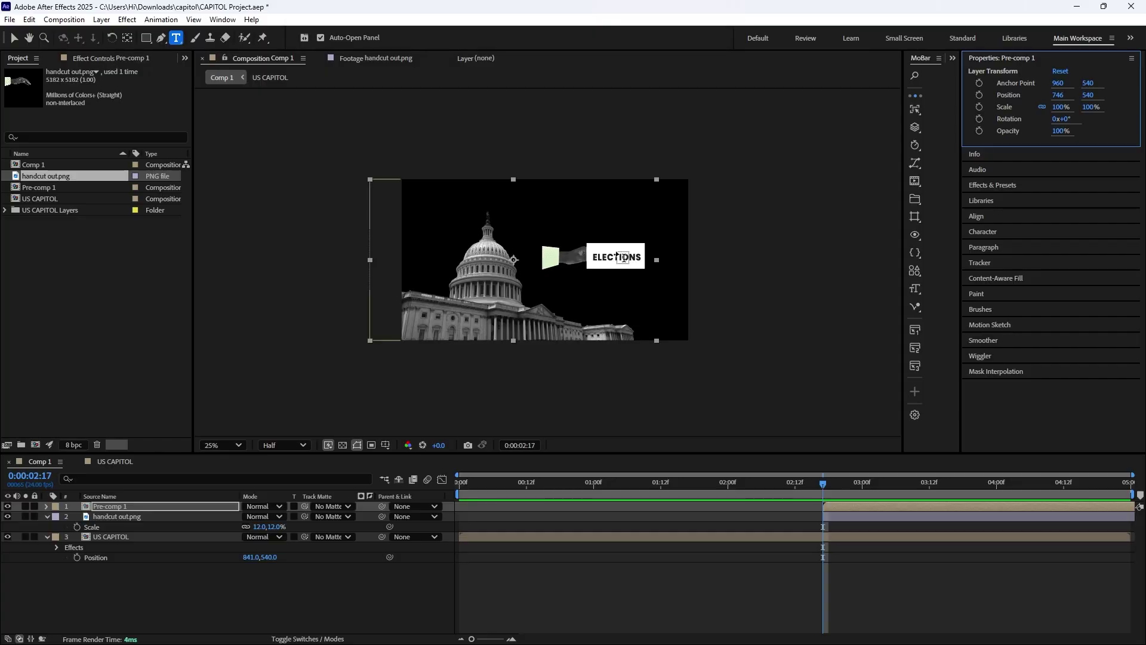
Duplicate the handcut out.png layer and move the copy to the top of the stack.
left_click(140, 517)
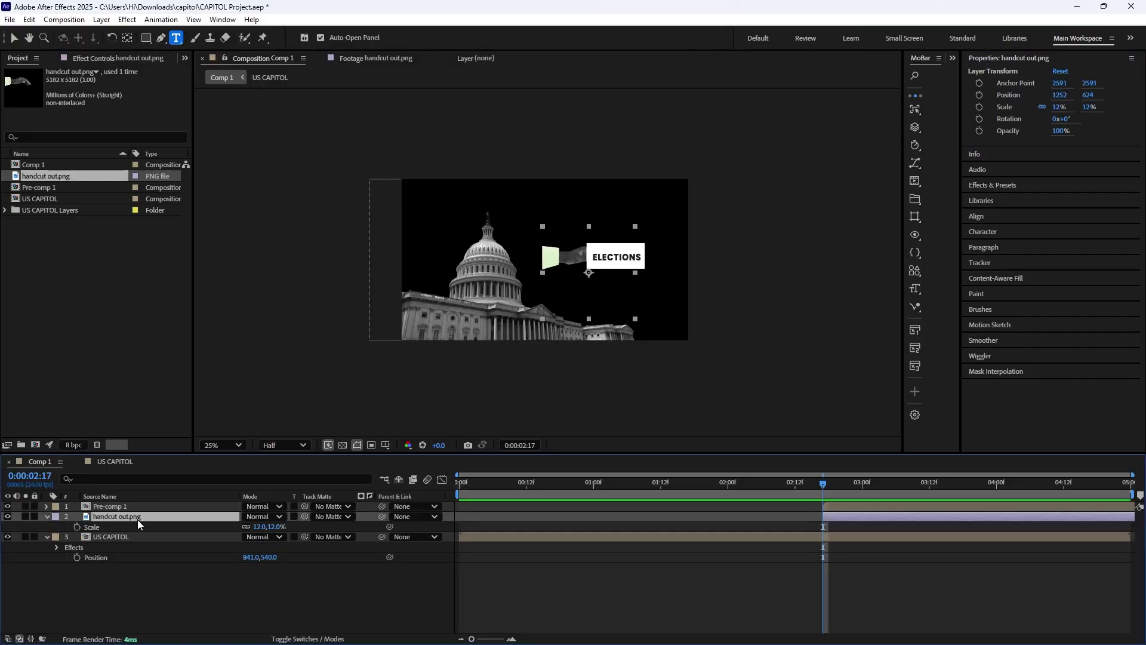
key("ctrl+d")
left_click_drag(132, 519, 145, 502)
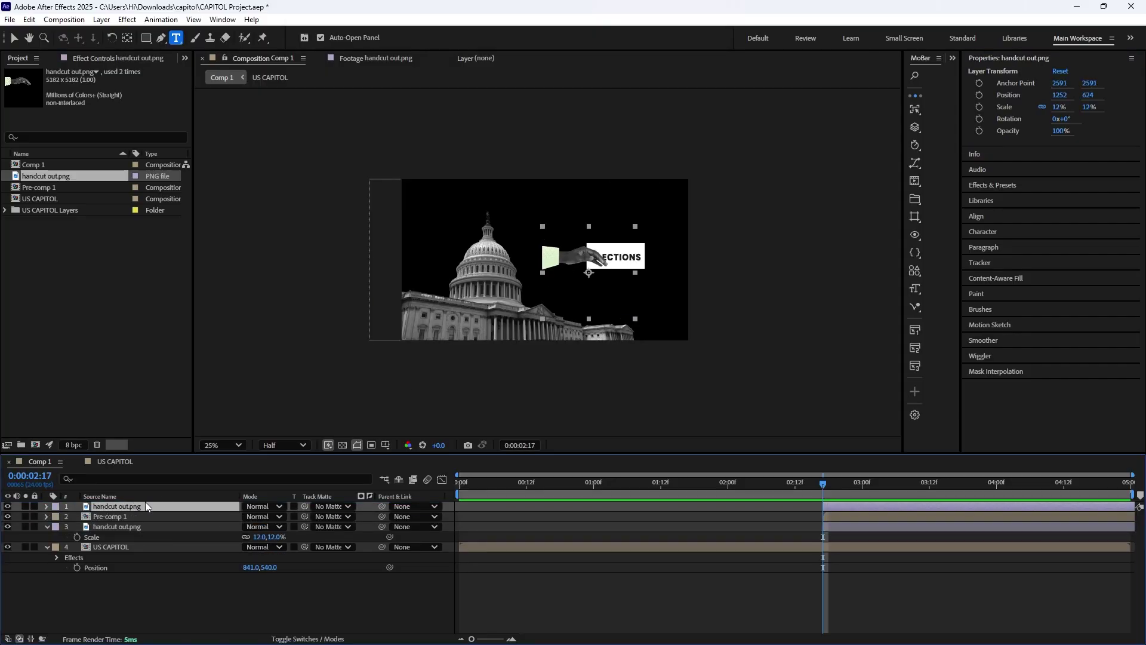
key("period")
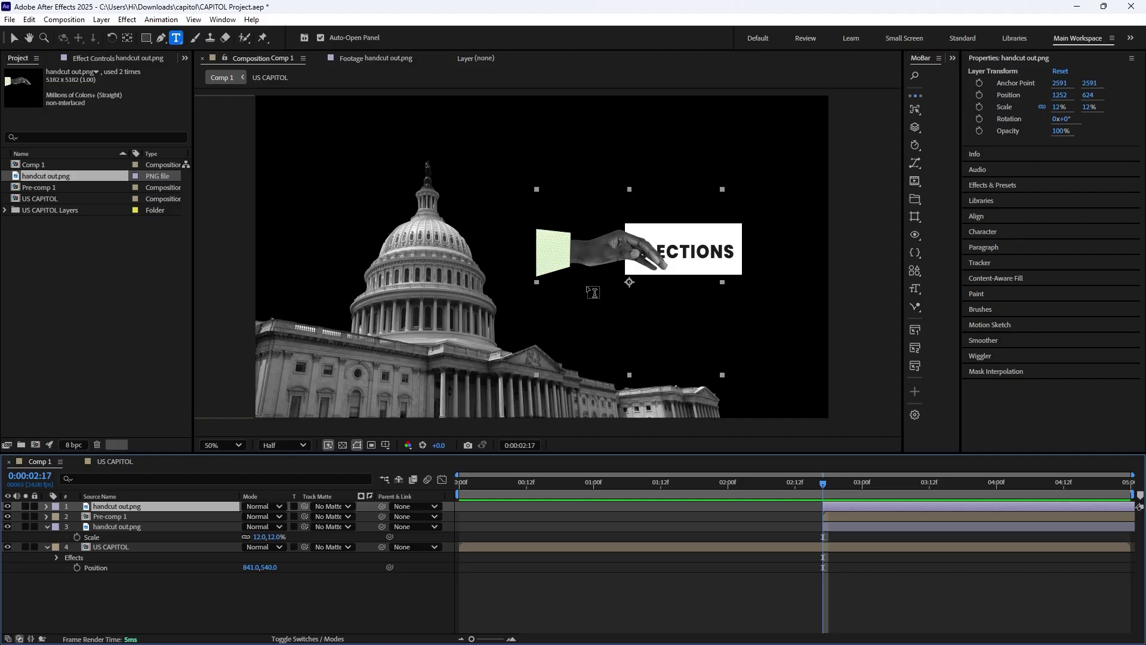
Draw a mask on the top hand copy tracing the thumb, fingers and back of hand.
left_click(160, 38)
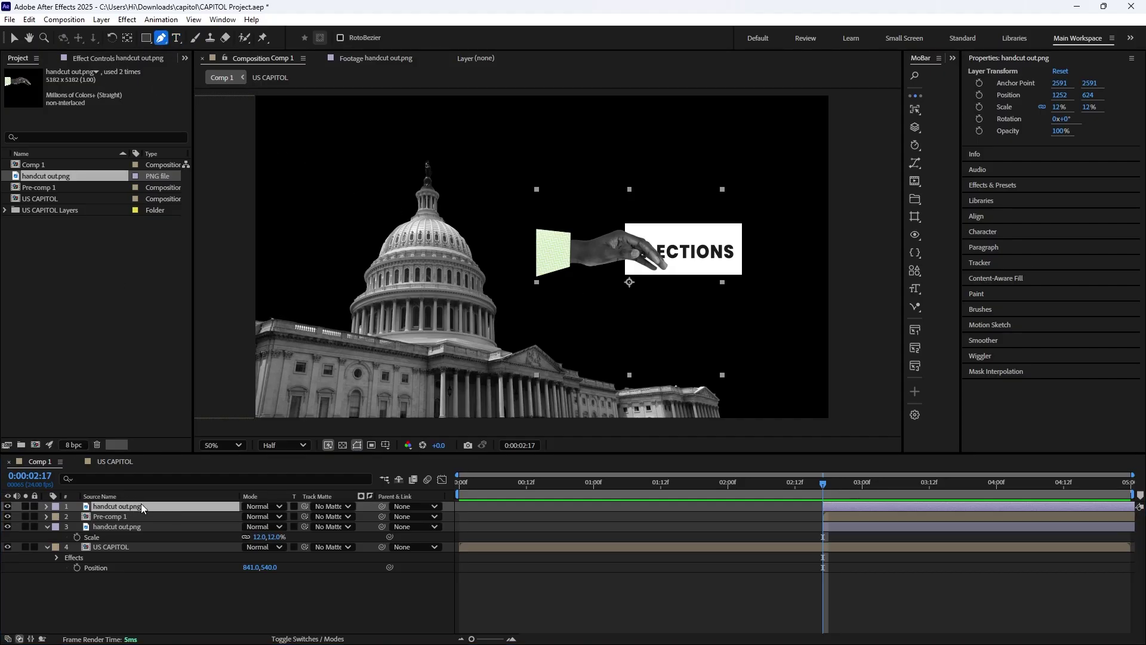
key("period")
key("period")
key("h")
left_click_drag(775, 227, 502, 289)
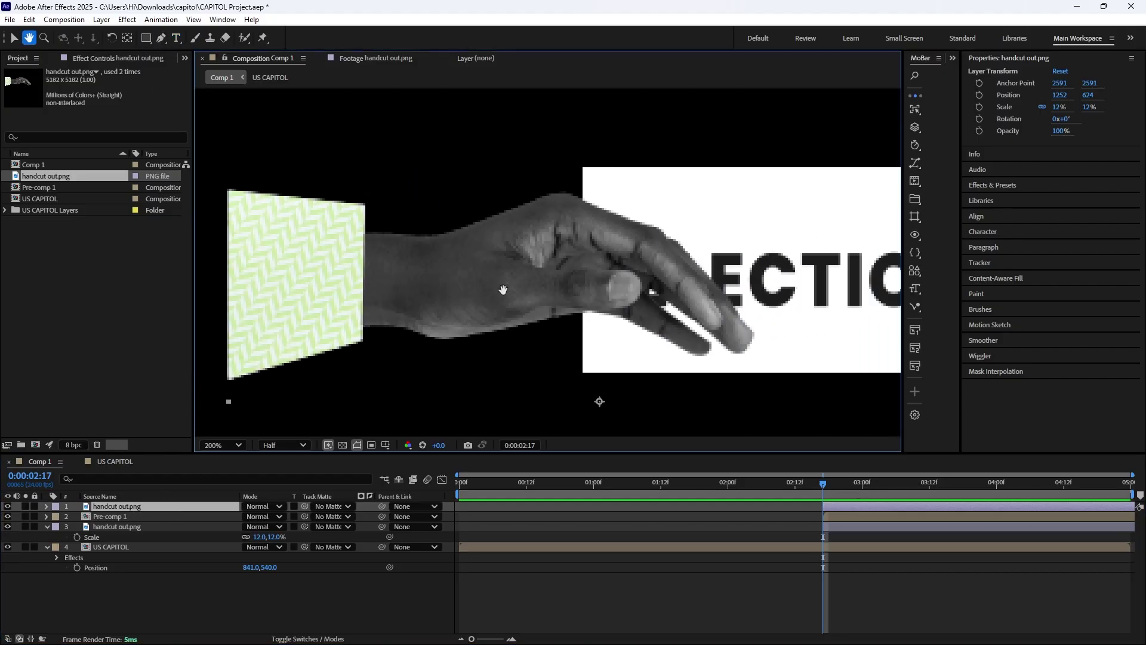
key("g")
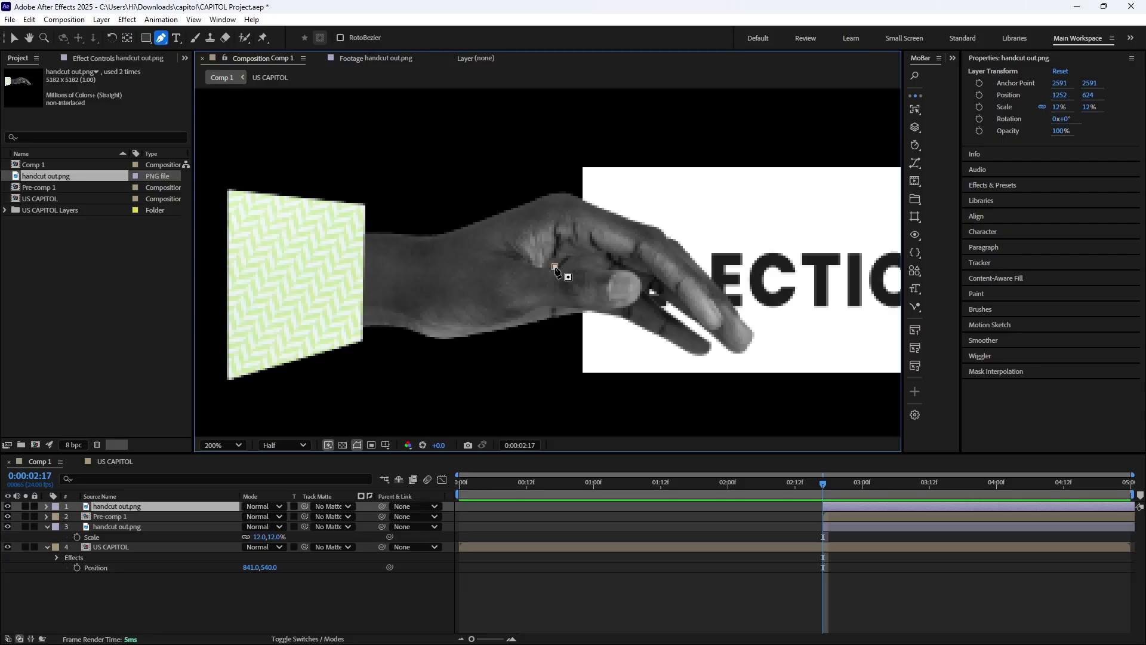
key("Return")
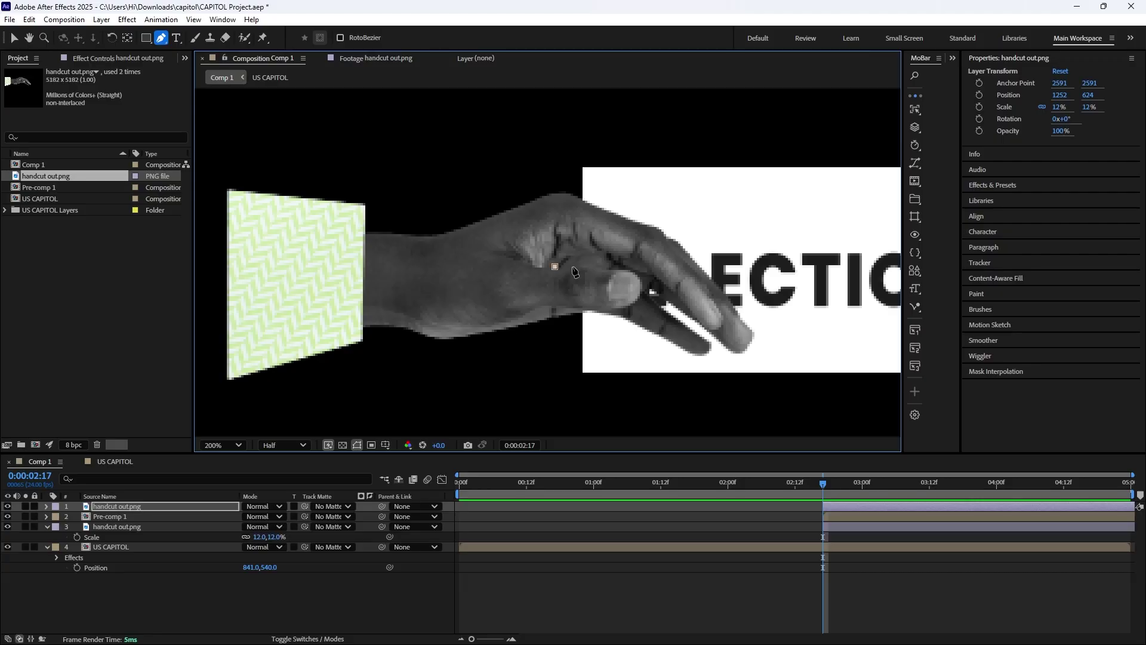
left_click(613, 269)
left_click(628, 270)
left_click(638, 278)
left_click(640, 293)
left_click(622, 308)
left_click(606, 312)
left_click(686, 355)
left_click(706, 359)
left_click(755, 353)
left_click(745, 280)
left_click(677, 224)
left_click(559, 174)
left_click(518, 190)
left_click(555, 266)
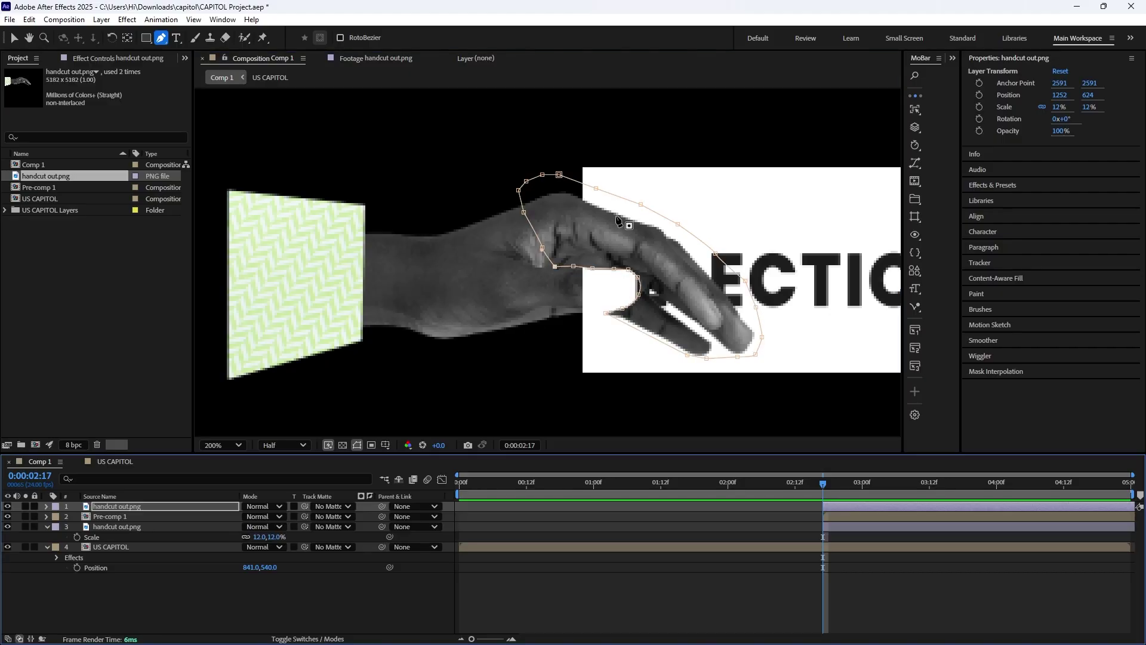
Set Mask 1's mode from Add to Subtract so the fingers are cut away.
left_click(46, 507)
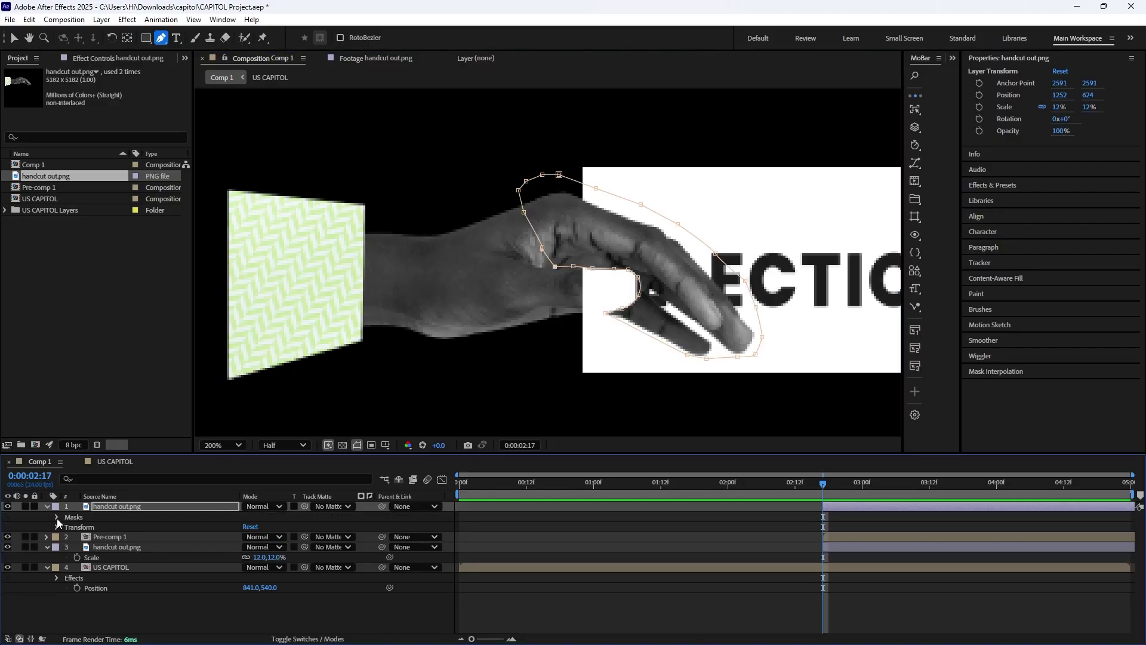
left_click(57, 517)
left_click(267, 527)
left_click(278, 565)
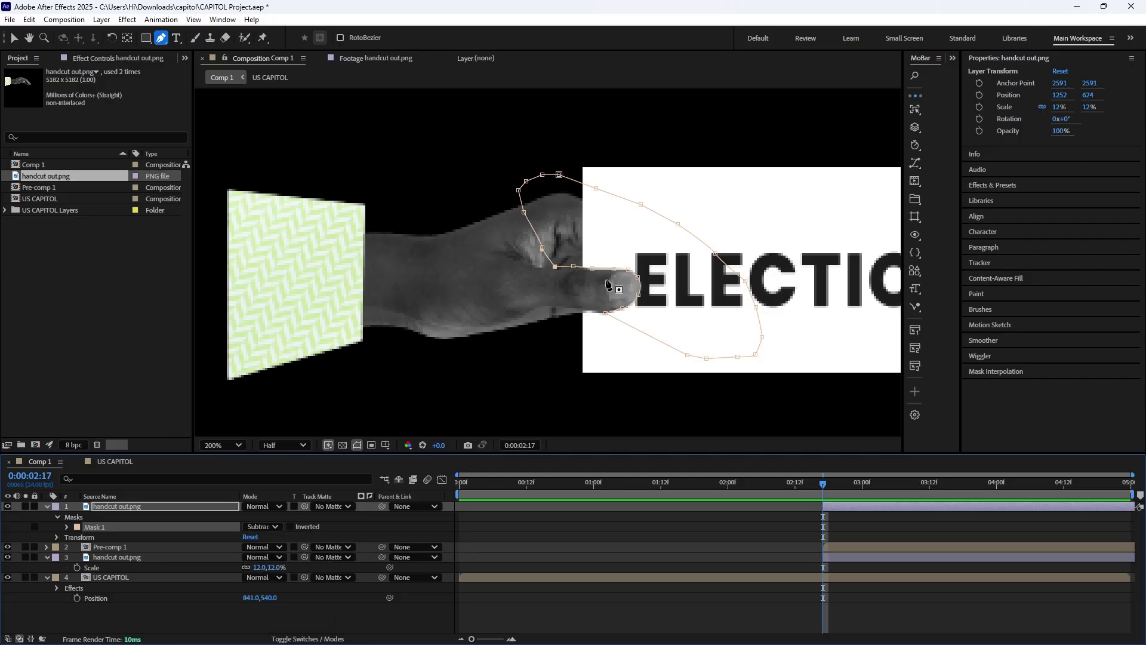
left_click(46, 506)
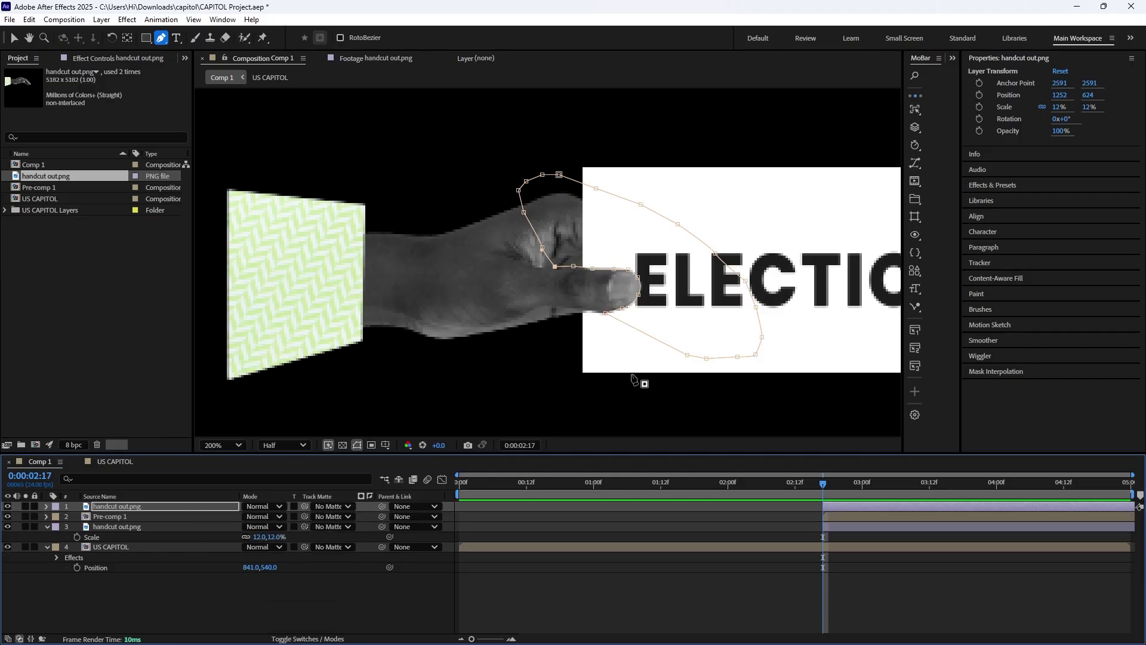
scroll(640, 384, "down", 4)
left_click(551, 617)
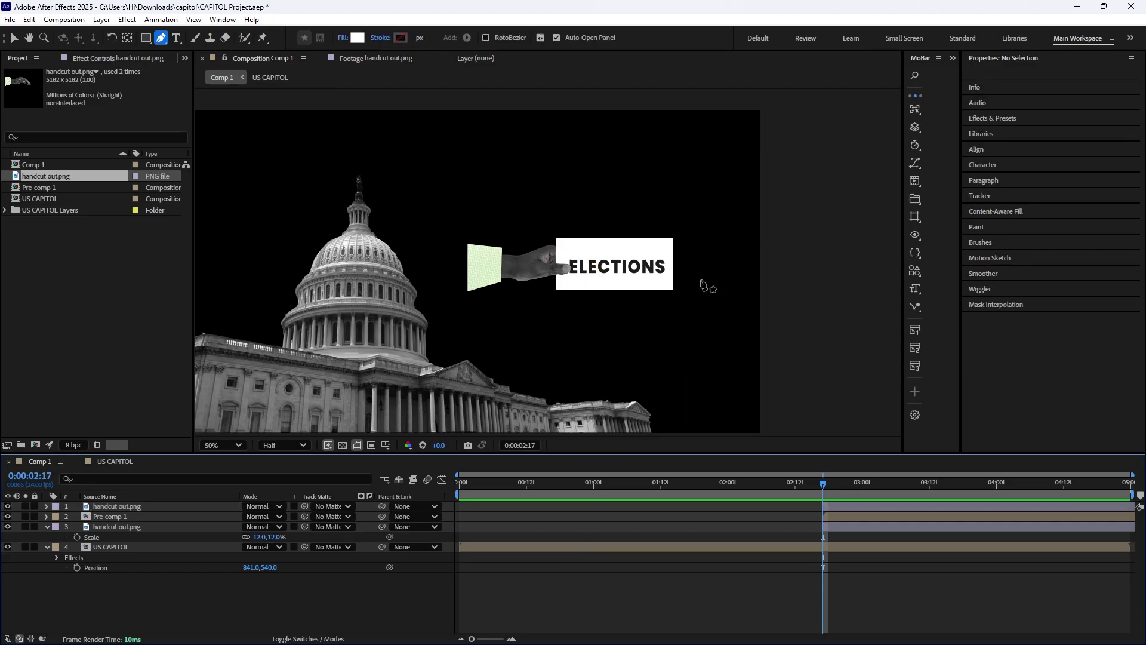
Pre-compose both hand layers and Pre-comp 1 into a new composition named HAND.
left_click(121, 524)
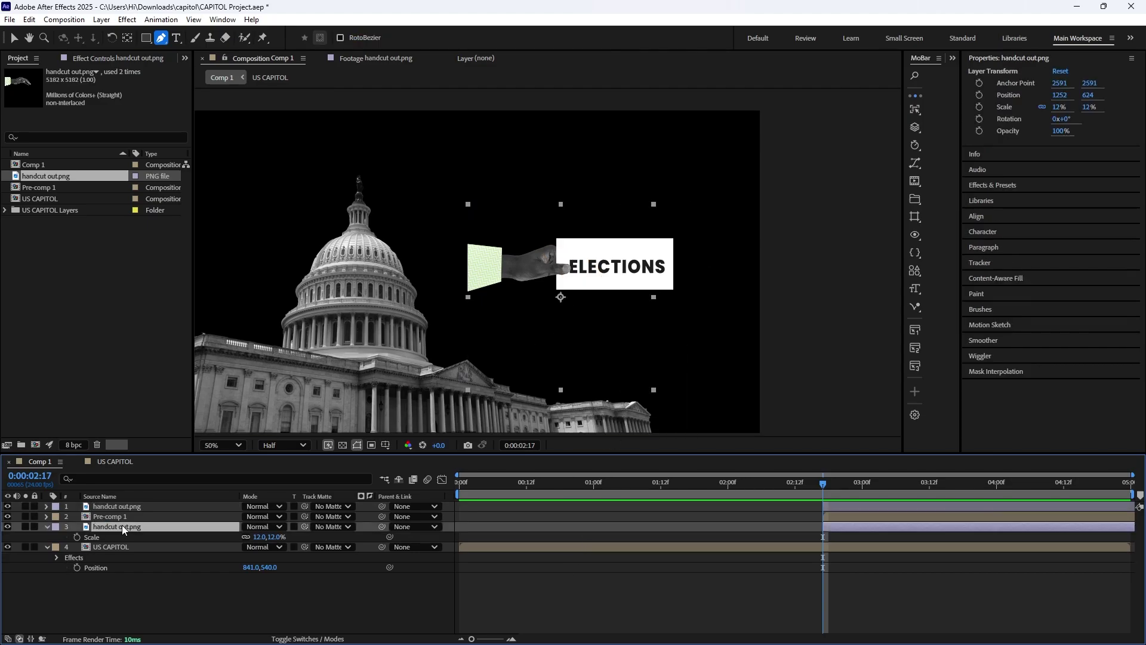
left_click(131, 504, "shift")
right_click(131, 507)
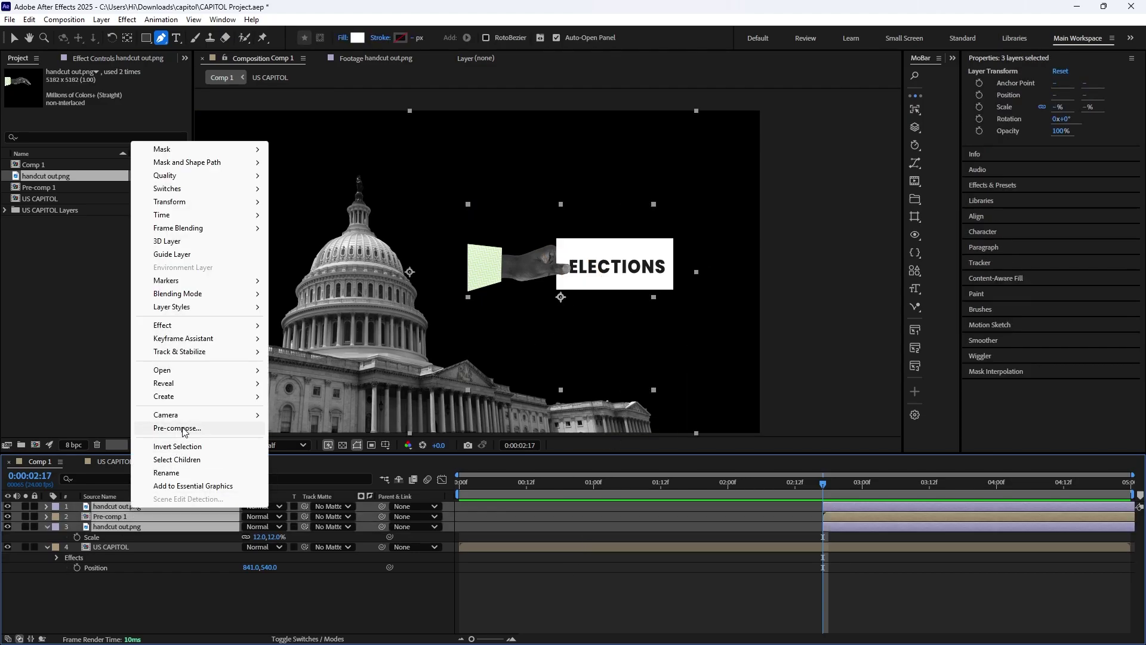
left_click(181, 428)
type("HAND")
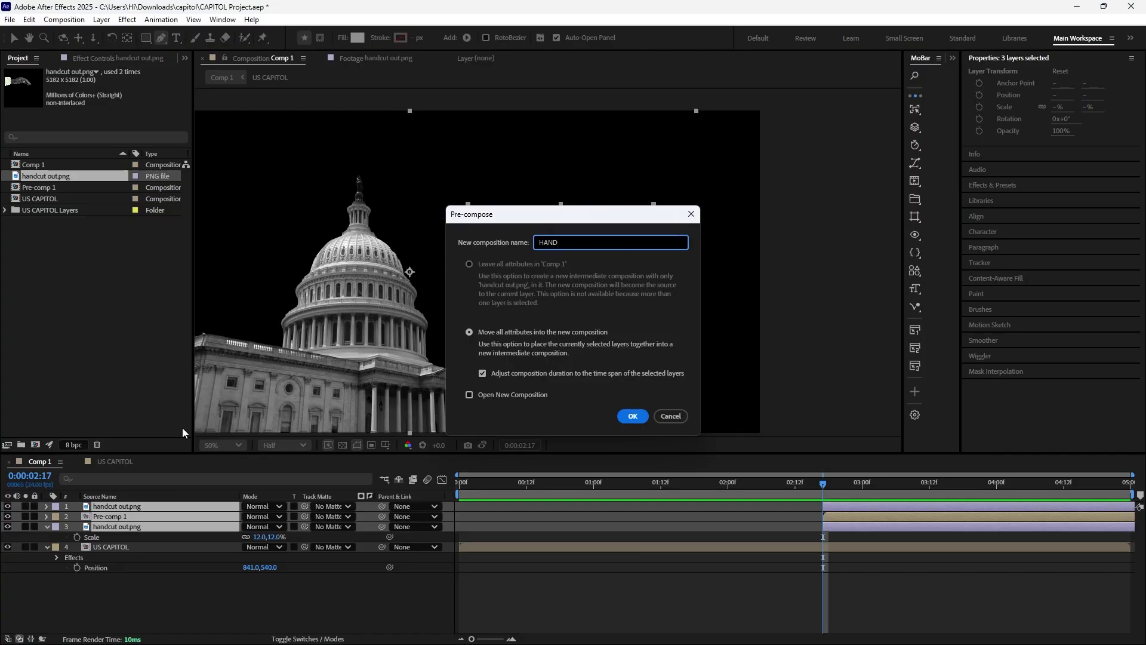
key("Return")
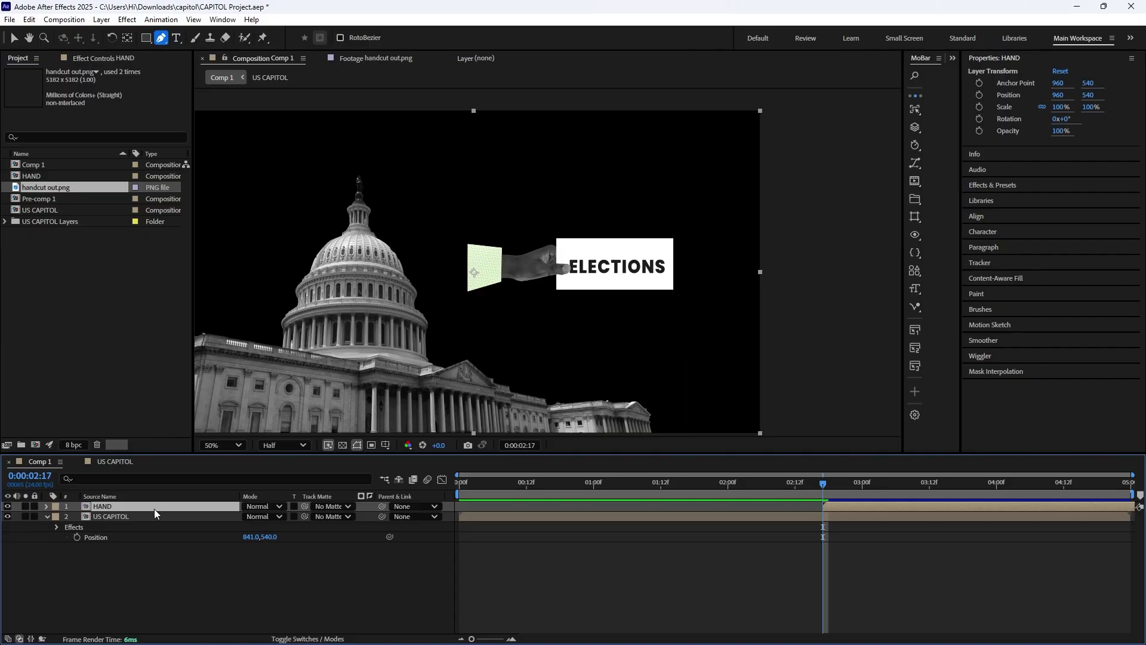
Reveal HAND's Position and Rotation and move the hand and card down.
key("p")
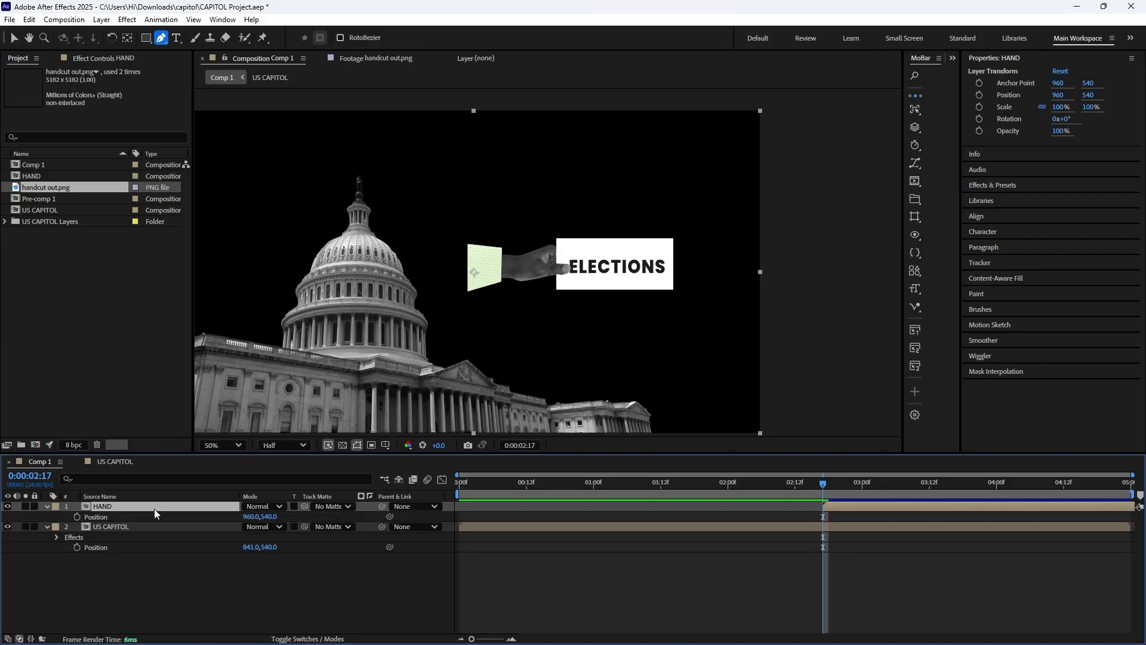
key("shift+r")
left_click_drag(270, 517, 405, 517)
scroll(495, 359, "down", 2)
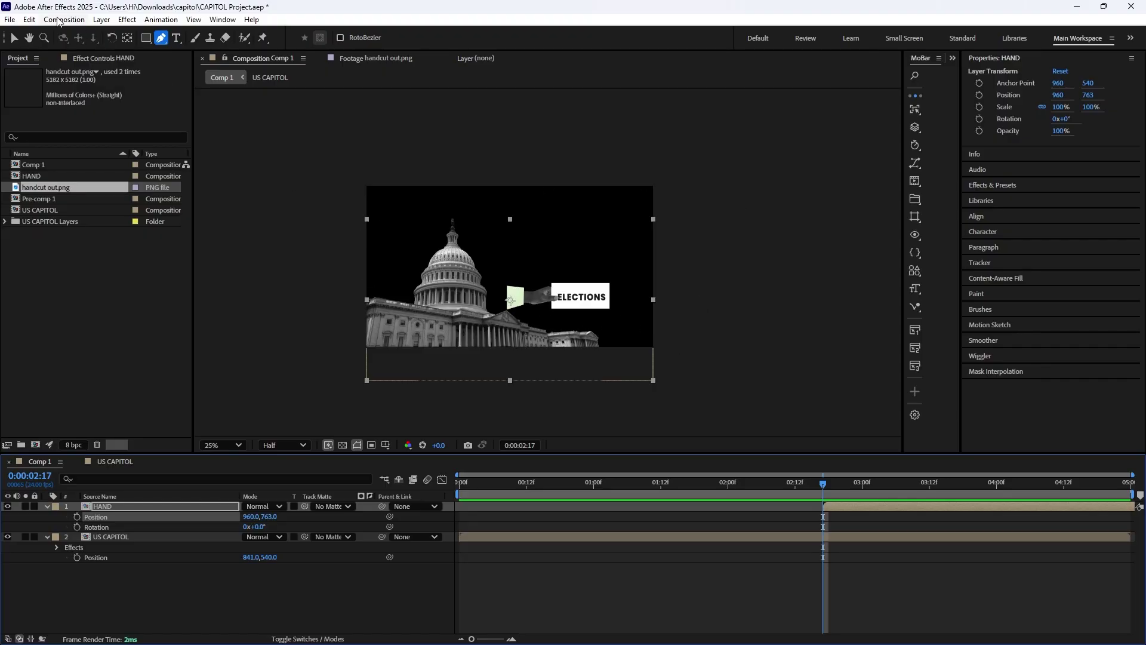
Move HAND's anchor point to the base of the hand with the Pan Behind tool.
left_click(127, 38)
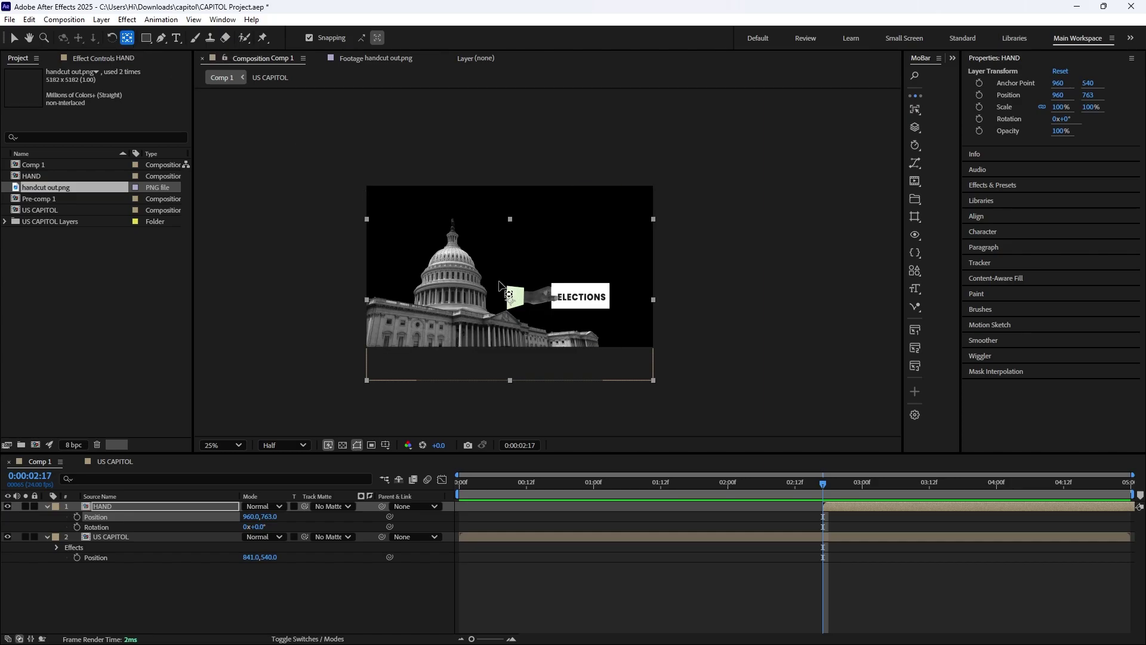
key("/")
left_click_drag(558, 221, 547, 216)
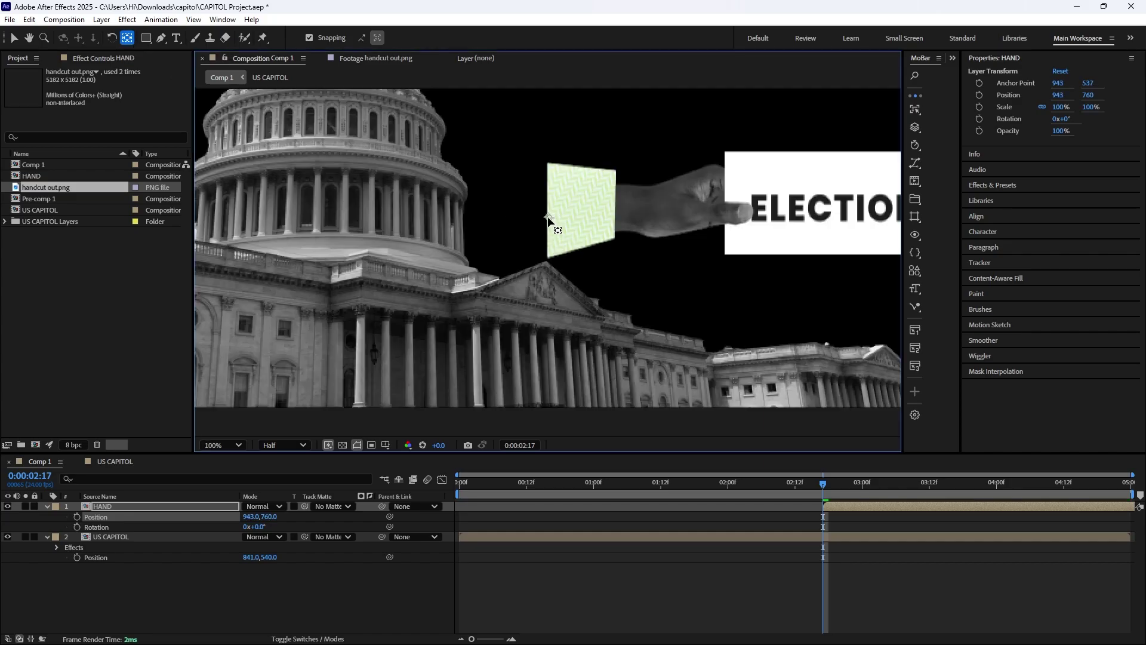
key("comma")
key("comma")
key("comma")
key("comma")
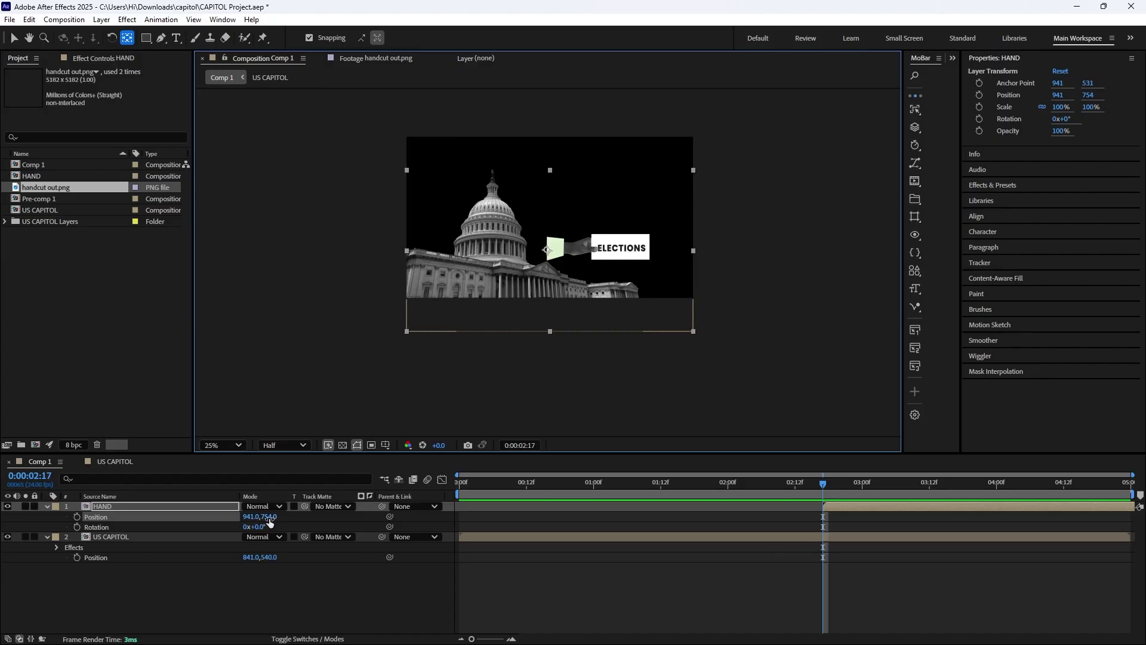
Place HAND below US CAPITOL, settling it at 941, 926 with -32° rotation.
left_click_drag(269, 517, 316, 523)
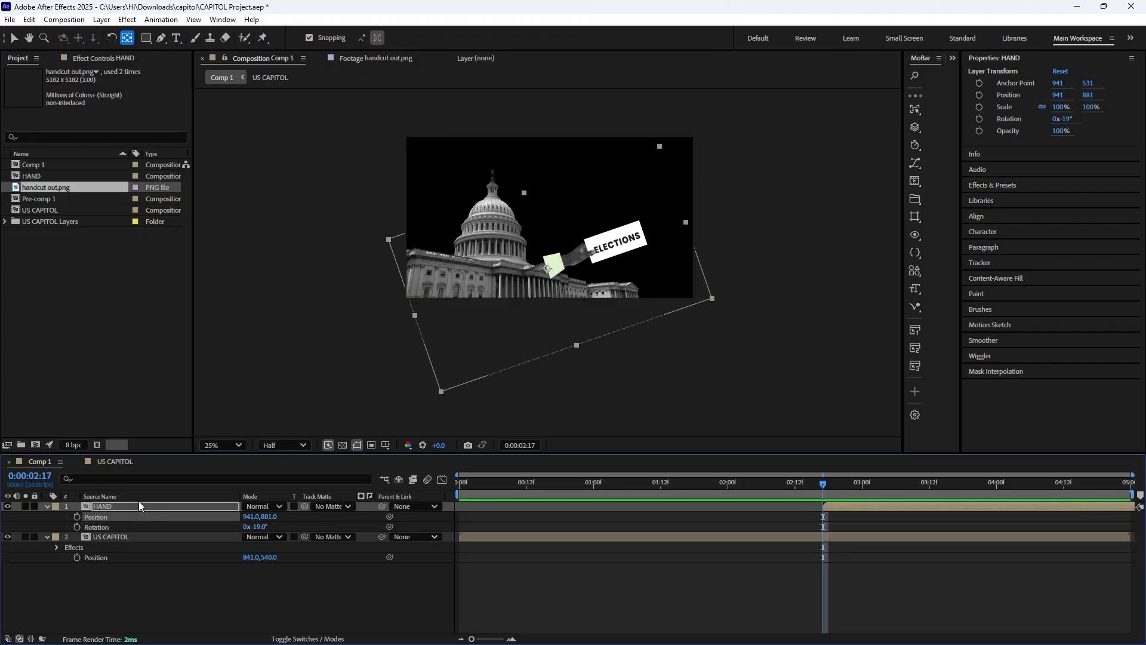
left_click_drag(144, 536, 146, 575)
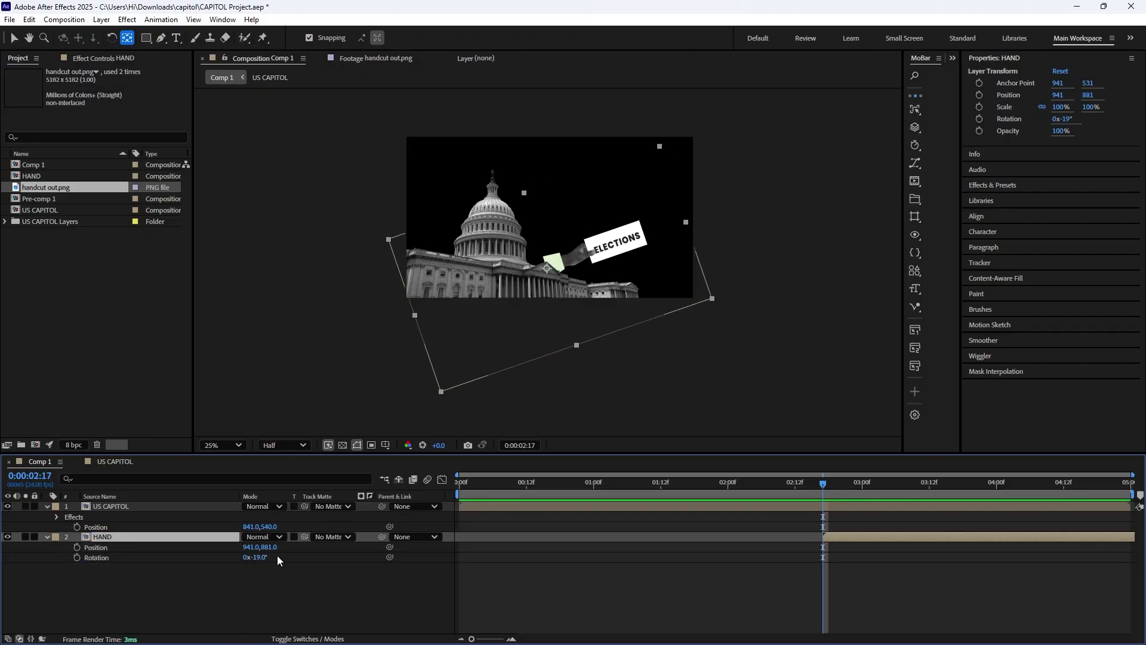
mouse_move(269, 547)
left_mouse_down()
mouse_move(291, 551)
mouse_move(258, 557)
left_mouse_up()
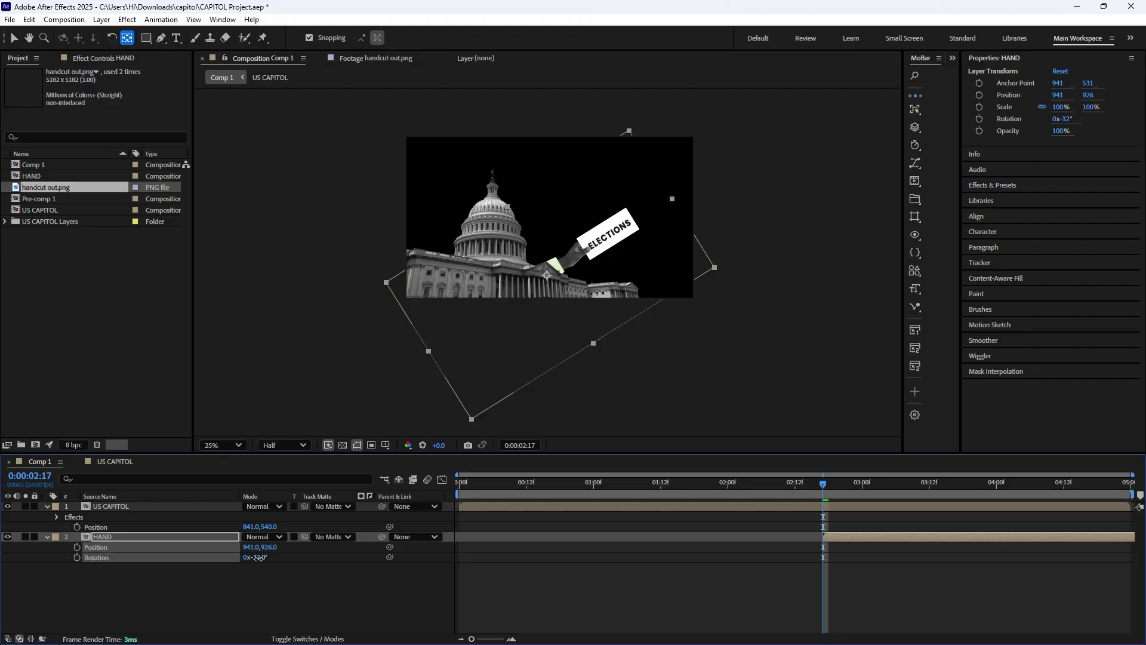
scroll(564, 259, "up", 2)
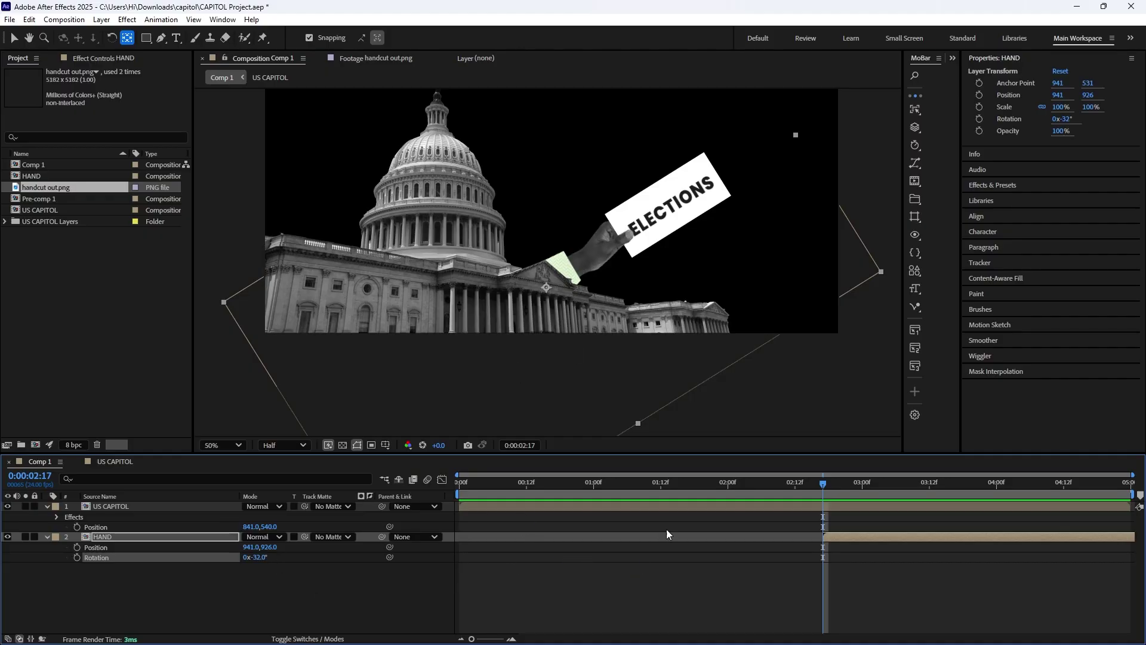
Slide the HAND layer bar left so it starts earlier.
mouse_move(710, 482)
left_mouse_down()
mouse_move(669, 484)
mouse_move(707, 484)
left_mouse_up()
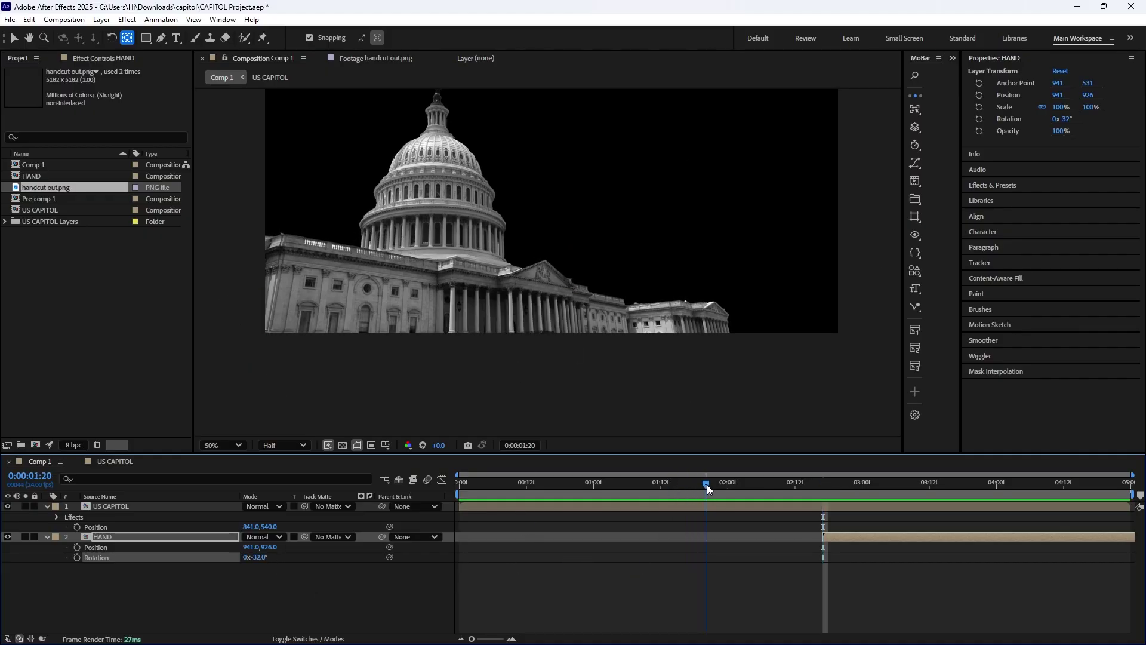
left_click(14, 36)
left_click_drag(858, 539, 666, 535)
left_click_drag(704, 482, 643, 487)
left_click_drag(662, 536, 650, 541)
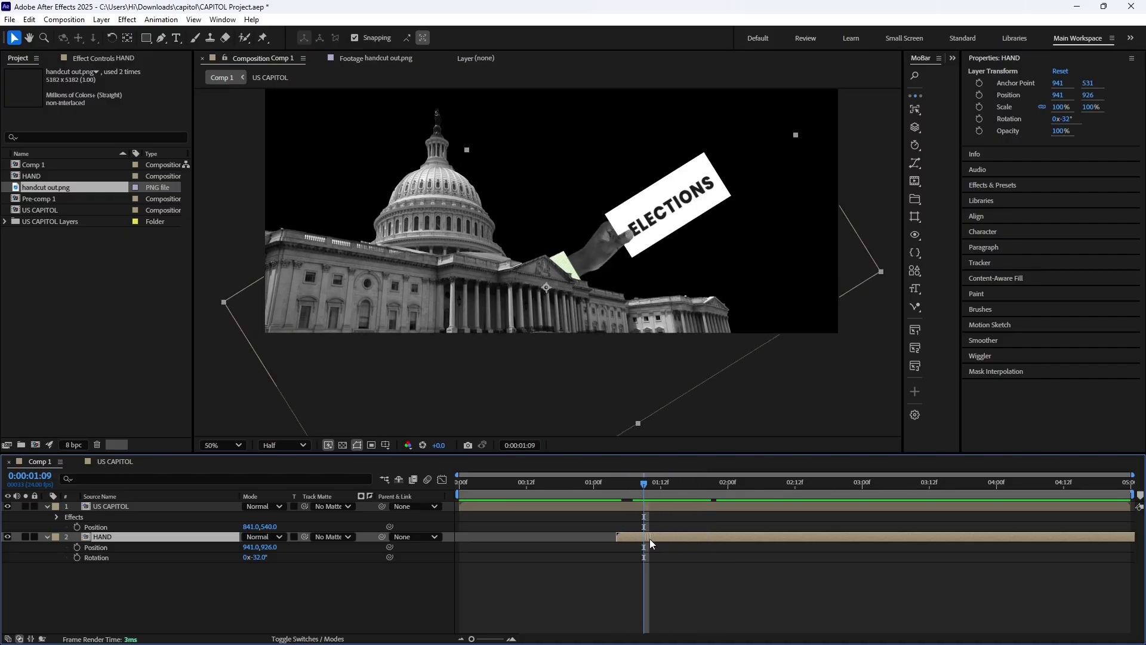
Set Position and Rotation keyframes on HAND at 2:09.
left_click_drag(647, 482, 775, 487)
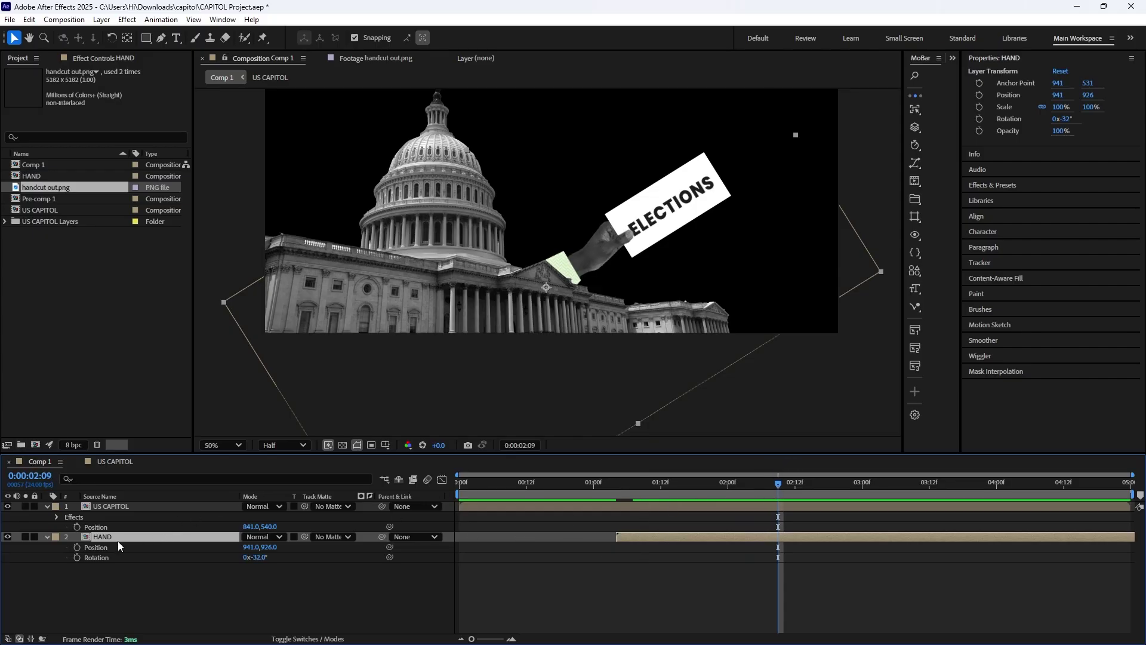
left_click(77, 547)
left_click(77, 557)
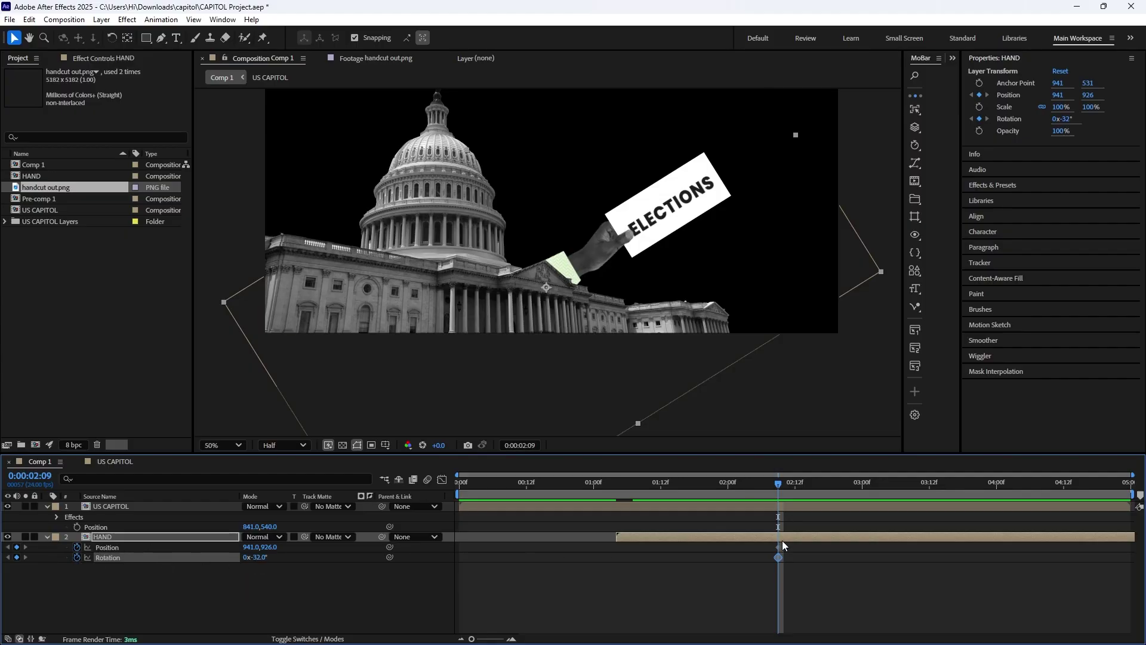
At 1:04, set HAND's Rotation to +14° and Position to 846, 968, then preview.
left_click_drag(777, 482, 619, 499)
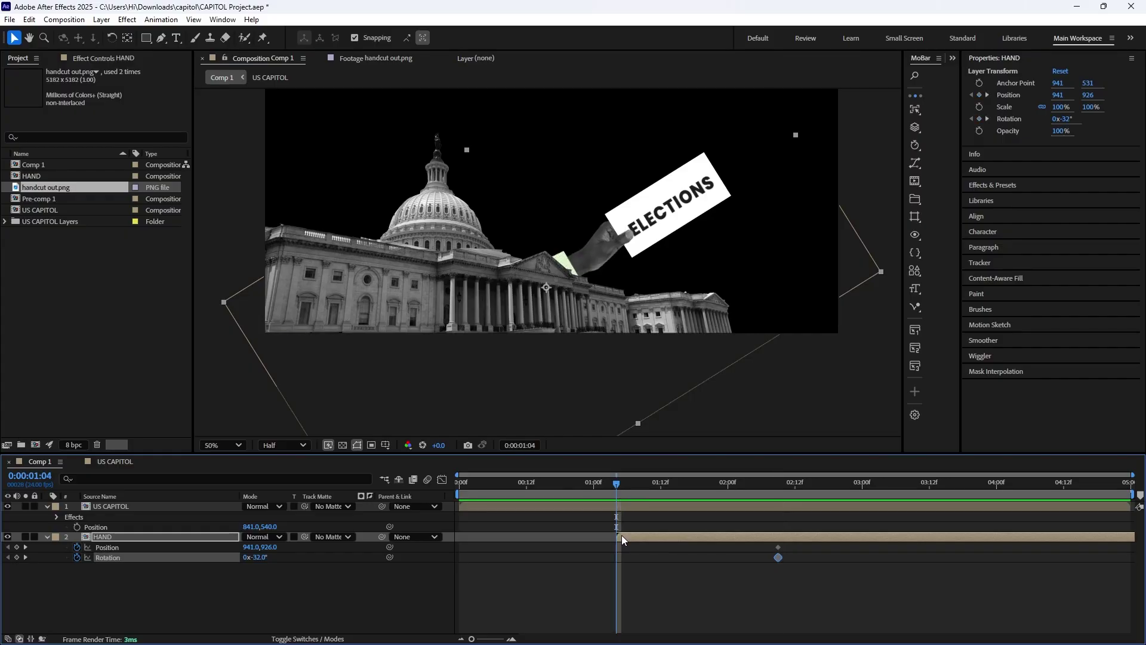
left_click(486, 532)
left_click_drag(263, 560, 188, 543)
key("comma")
key("comma")
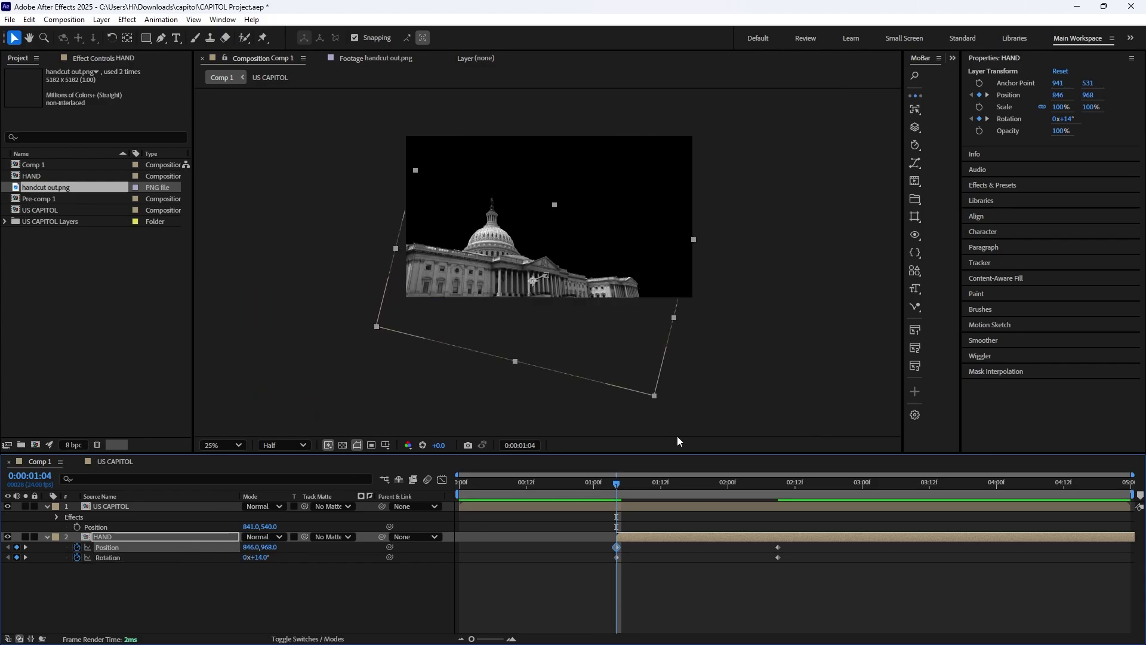
key("space")
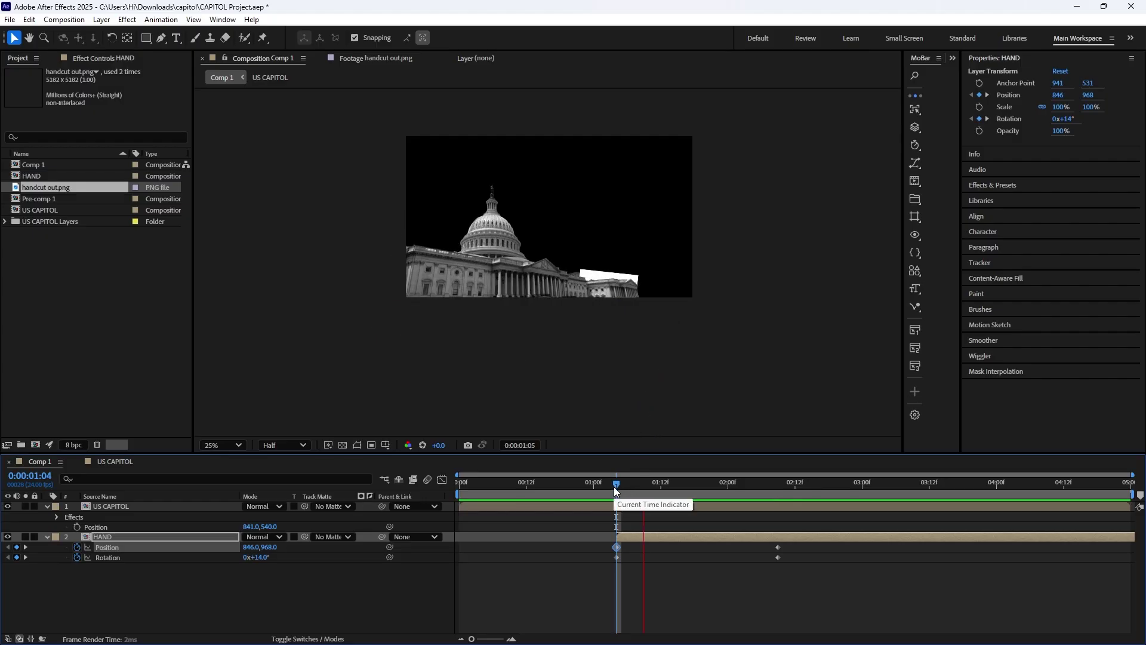
Stop the preview and apply Easy Ease to all four HAND keyframes.
key("space")
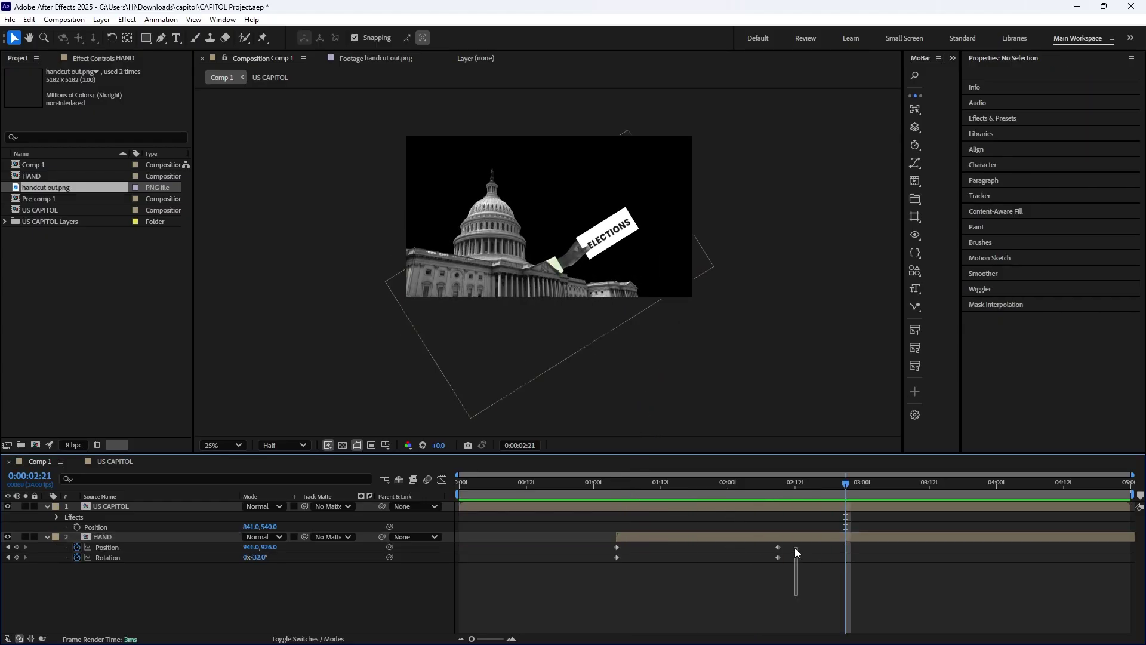
left_click_drag(797, 596, 589, 522)
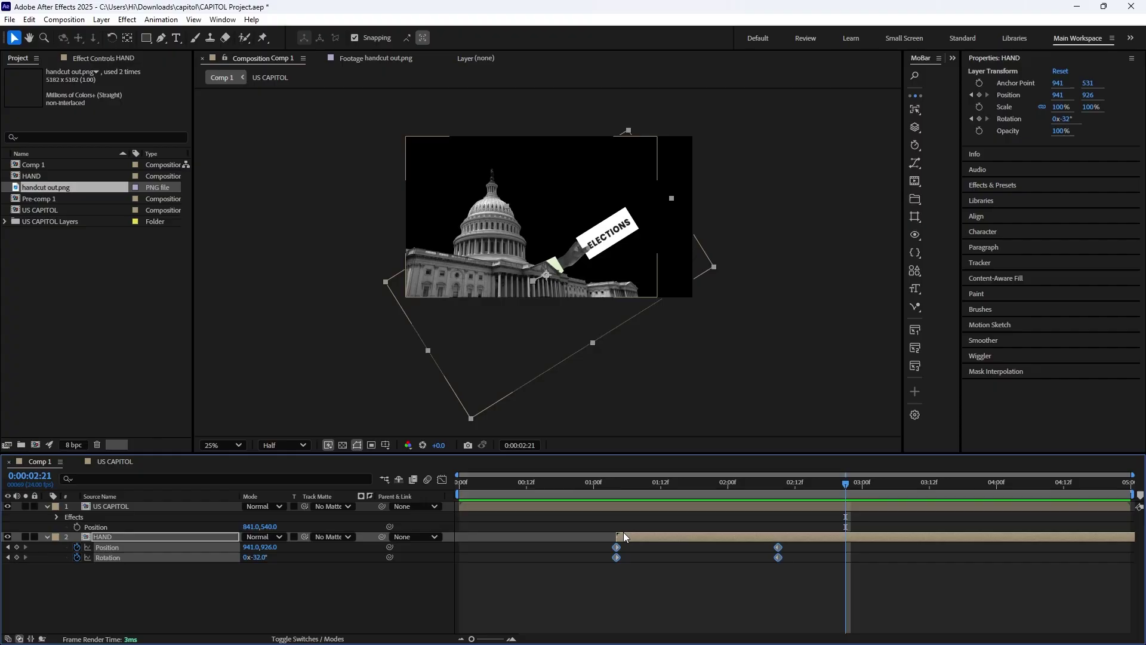
key("F9")
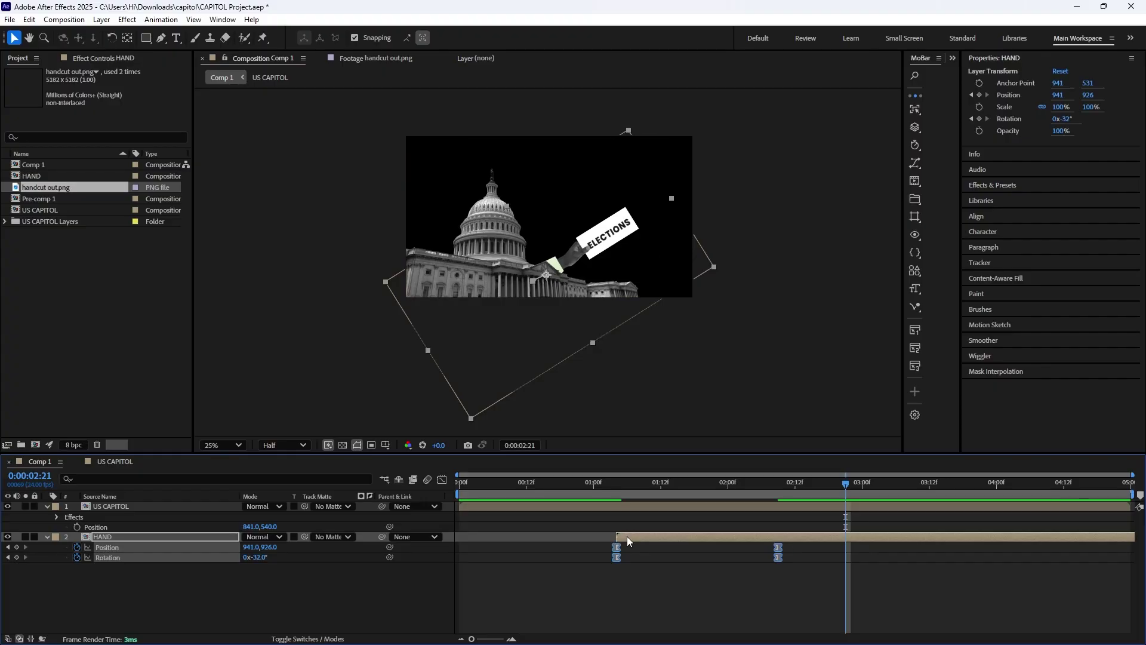
Reshape the keyframes' speed curves so the hand starts fast and settles slowly, then return to frame zero.
left_click(442, 480)
left_click_drag(797, 550, 587, 605)
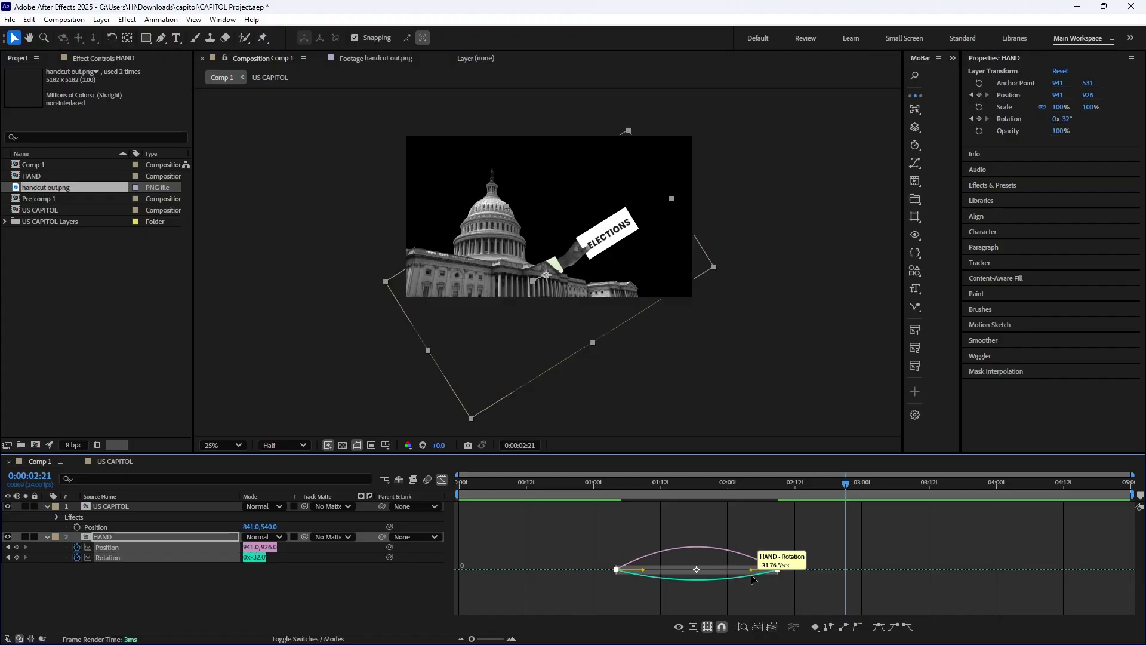
left_click_drag(750, 572, 696, 571)
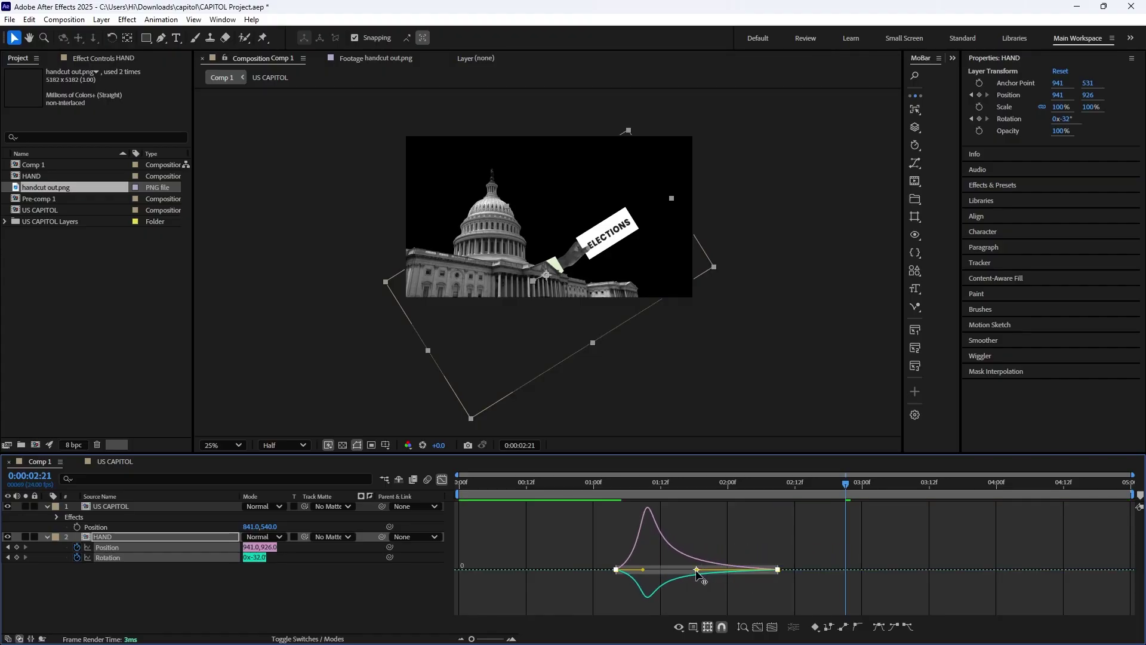
left_click(442, 479)
key("Home")
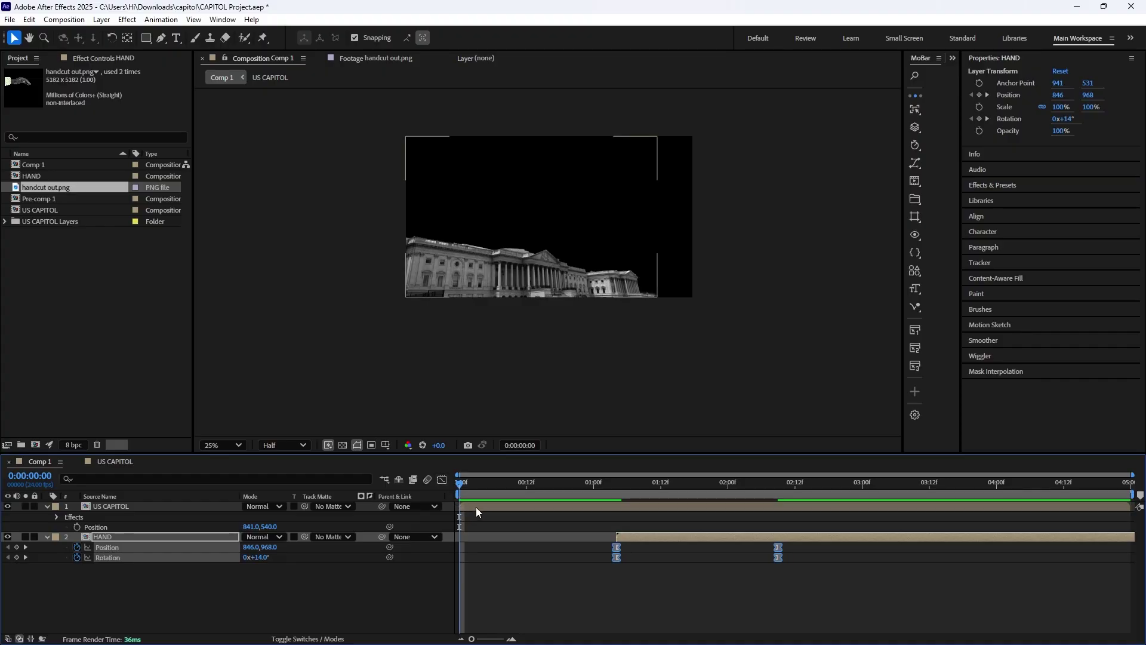
Create a light gray A7A7A7 solid (Light Gray Solid 1) and place it beneath HAND and US CAPITOL.
left_click(47, 537)
left_click(48, 506)
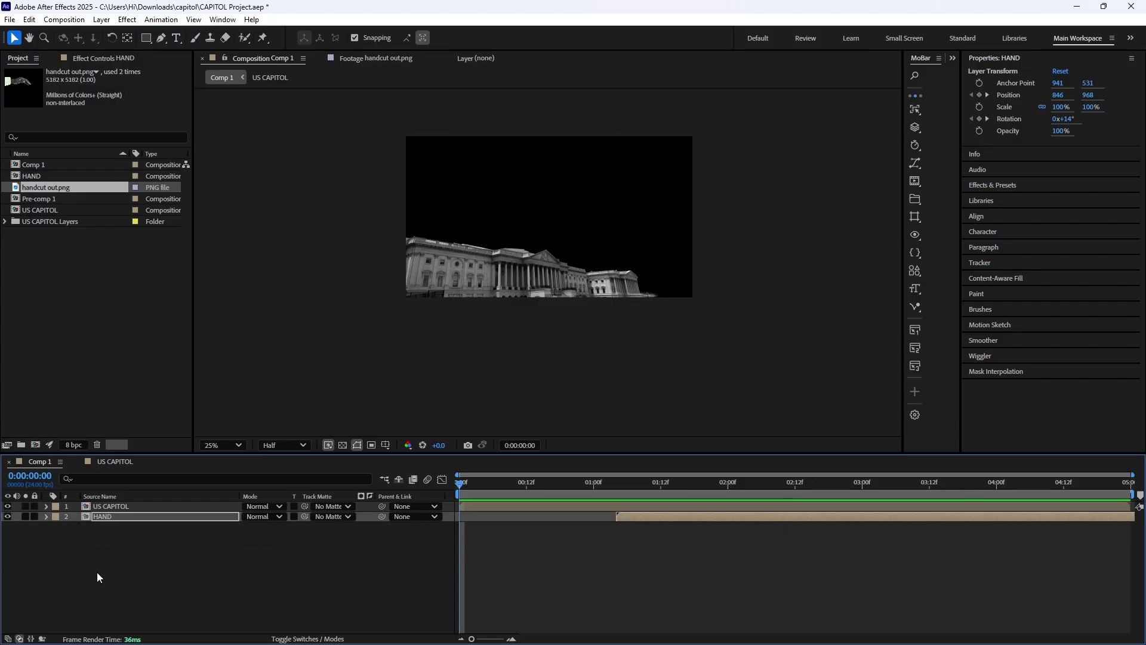
right_click(164, 567)
mouse_move(250, 420)
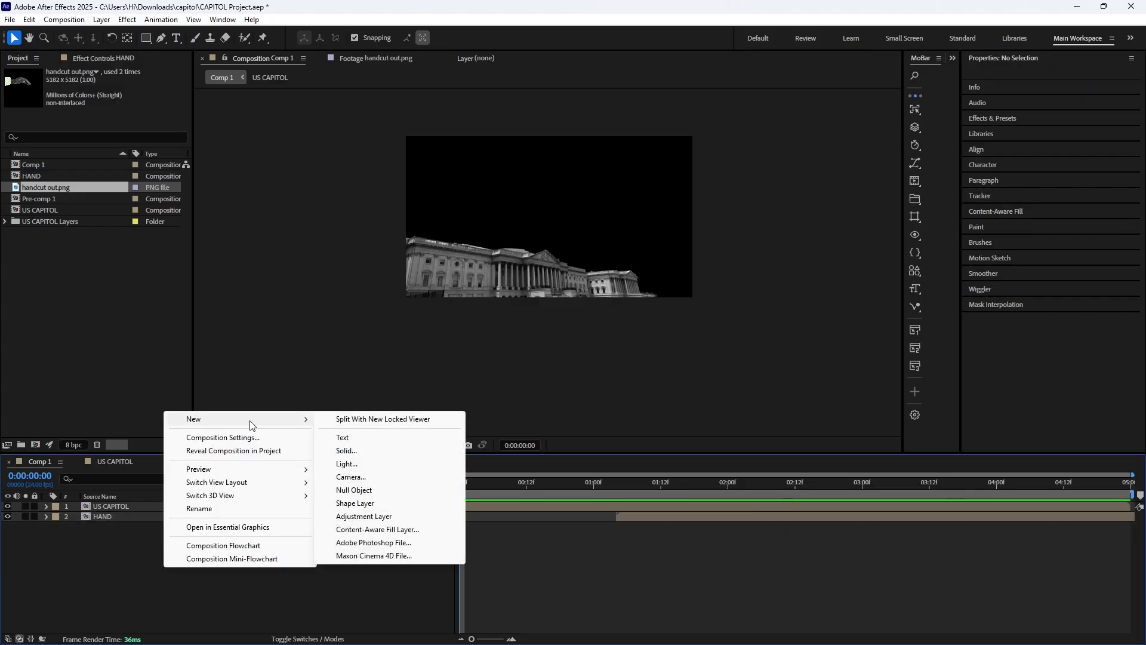
left_click(363, 453)
left_click(563, 416)
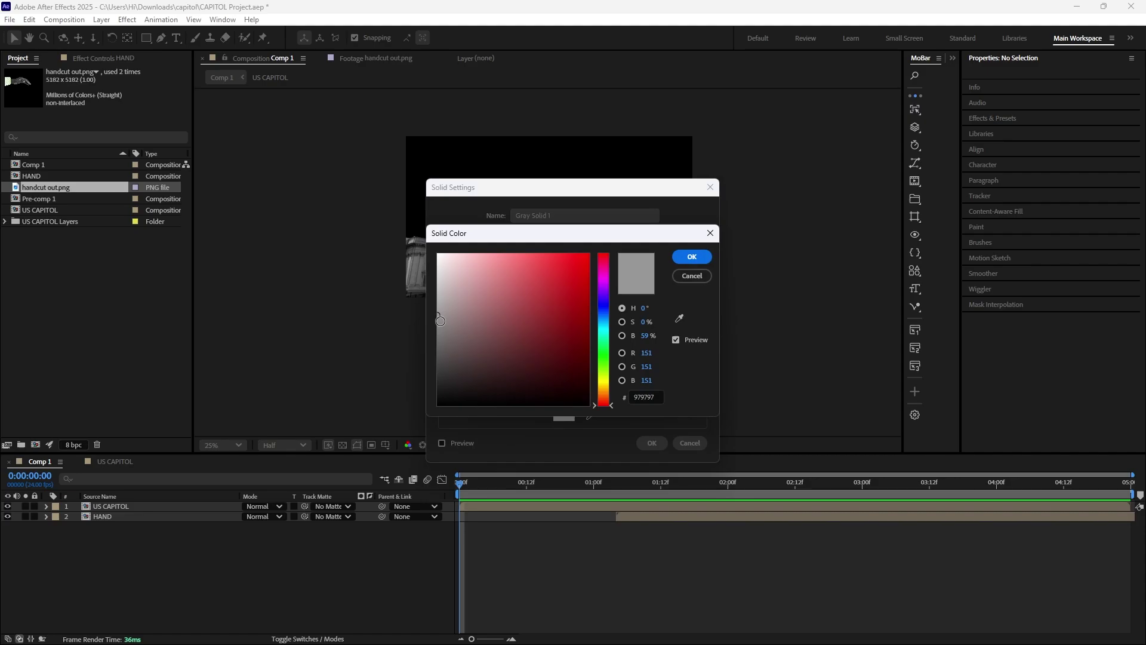
left_click_drag(431, 314, 432, 305)
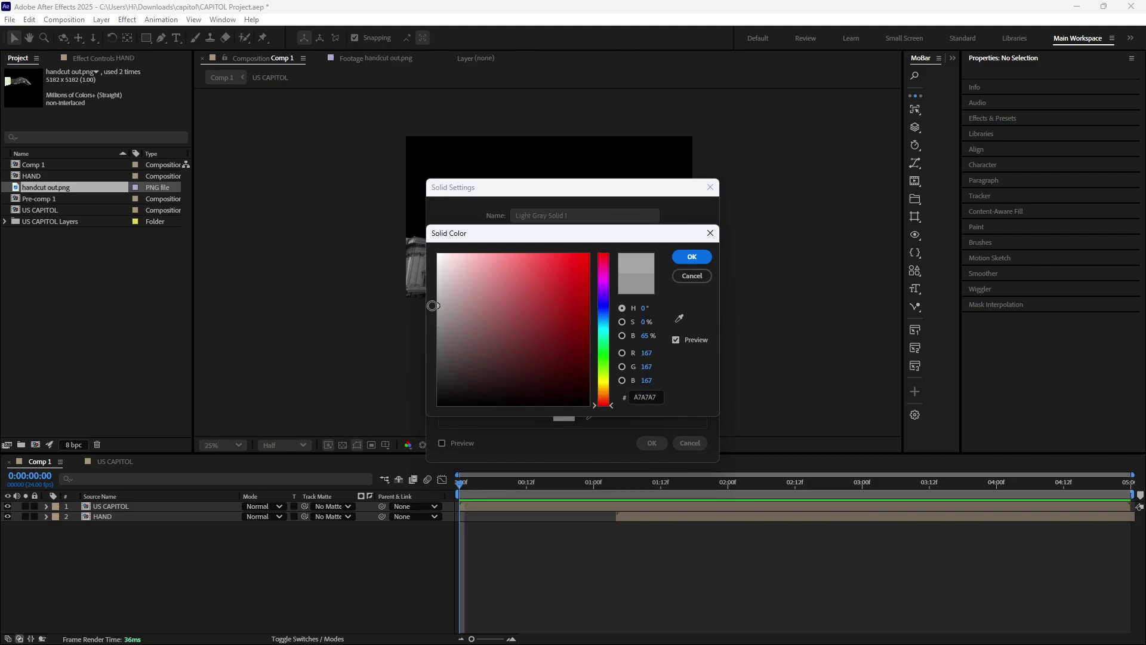
left_click(692, 256)
left_click(651, 442)
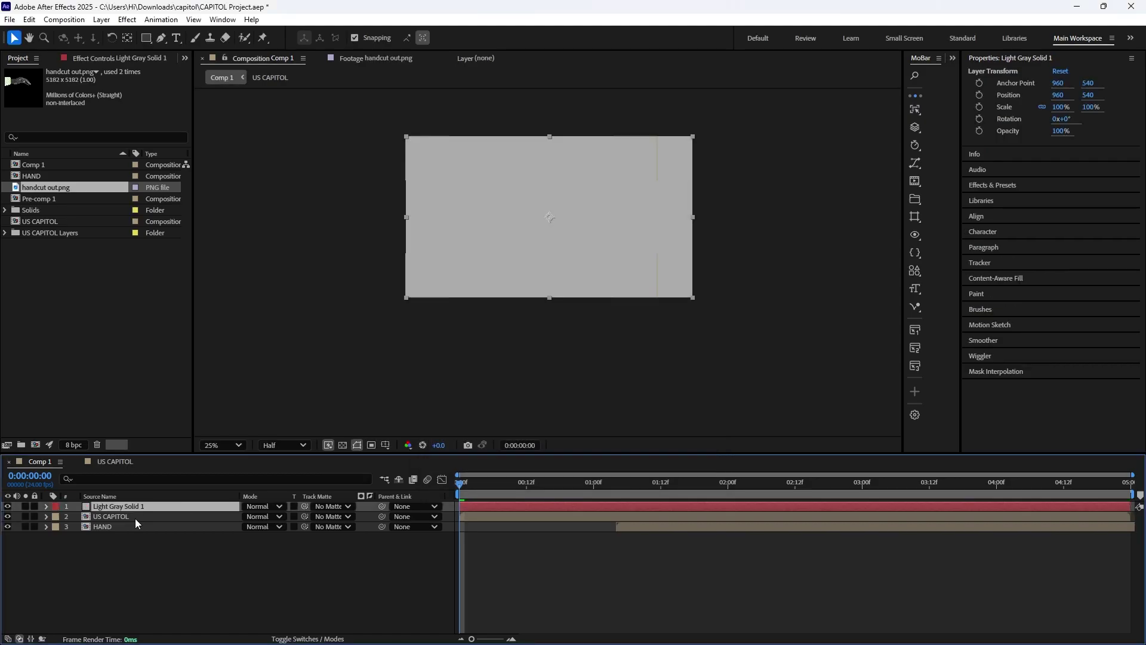
left_click_drag(134, 506, 126, 556)
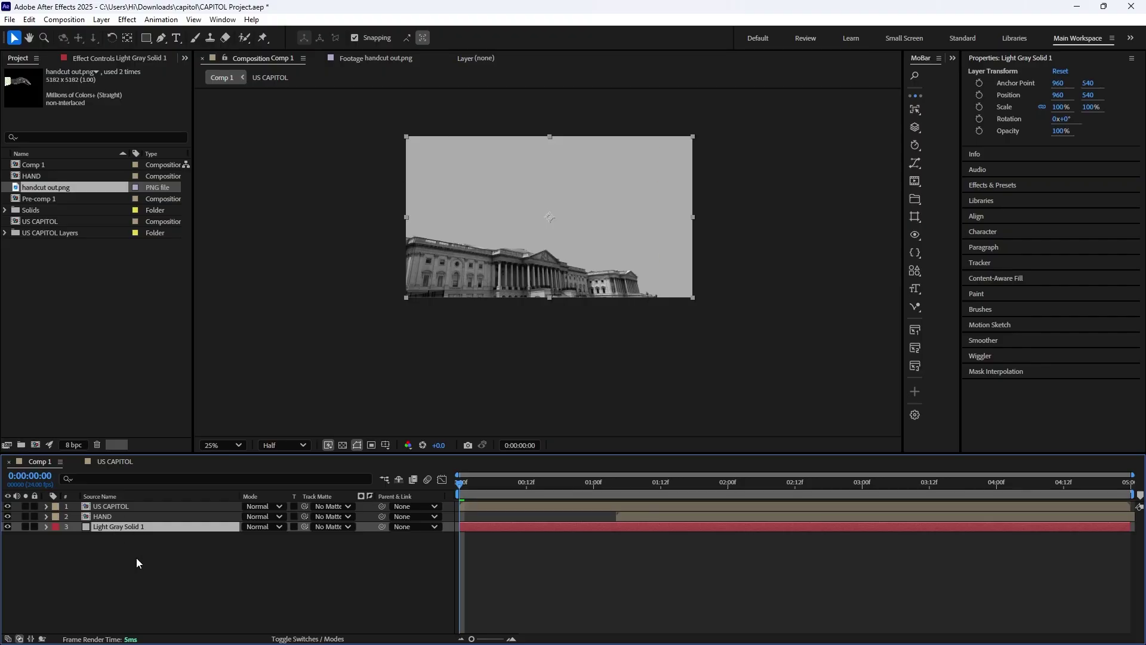
left_click(147, 593)
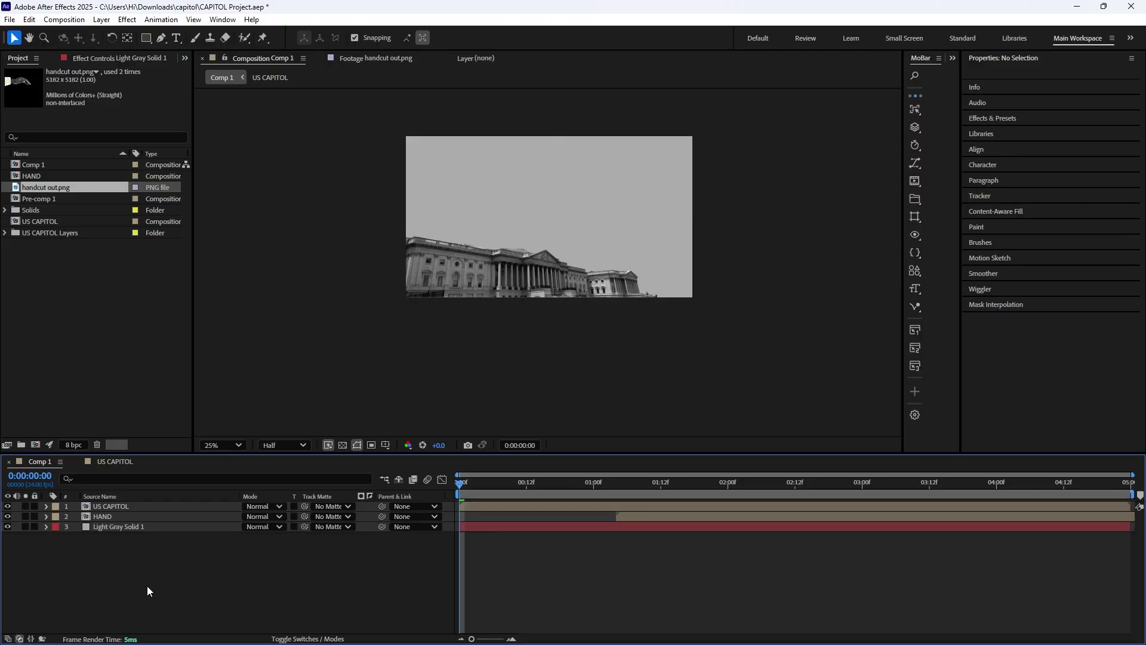
Add a new Adjustment Layer at the top of Comp 1.
right_click(147, 586)
mouse_move(238, 437)
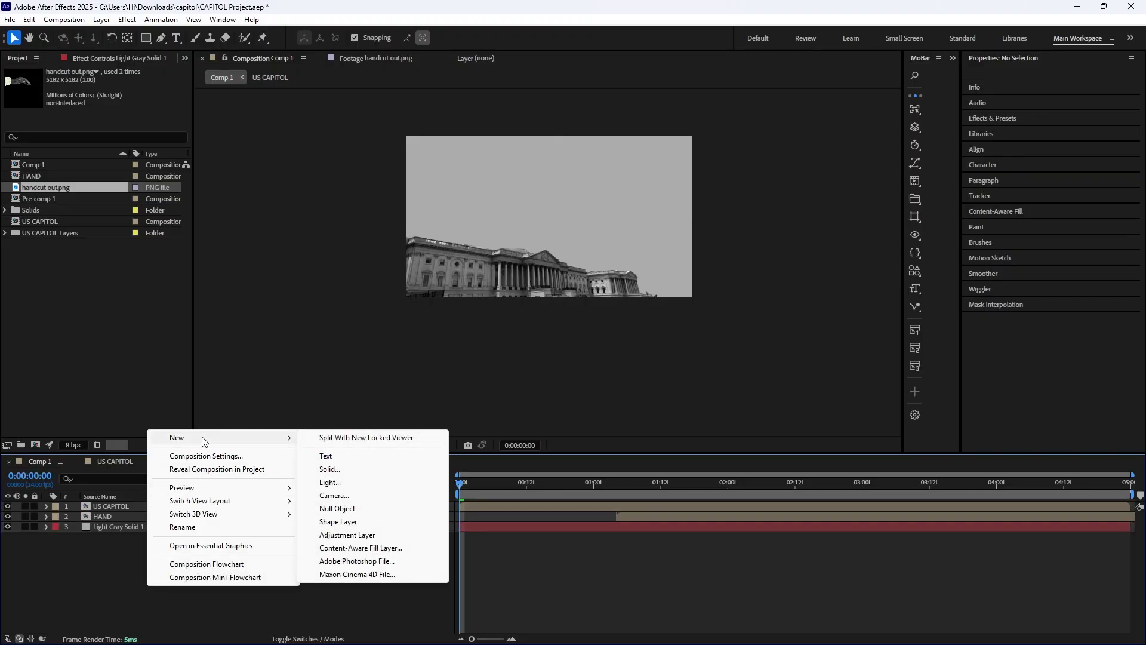
left_click(353, 535)
mouse_move(151, 503)
left_mouse_down()
mouse_move(140, 524)
mouse_move(144, 503)
left_mouse_up()
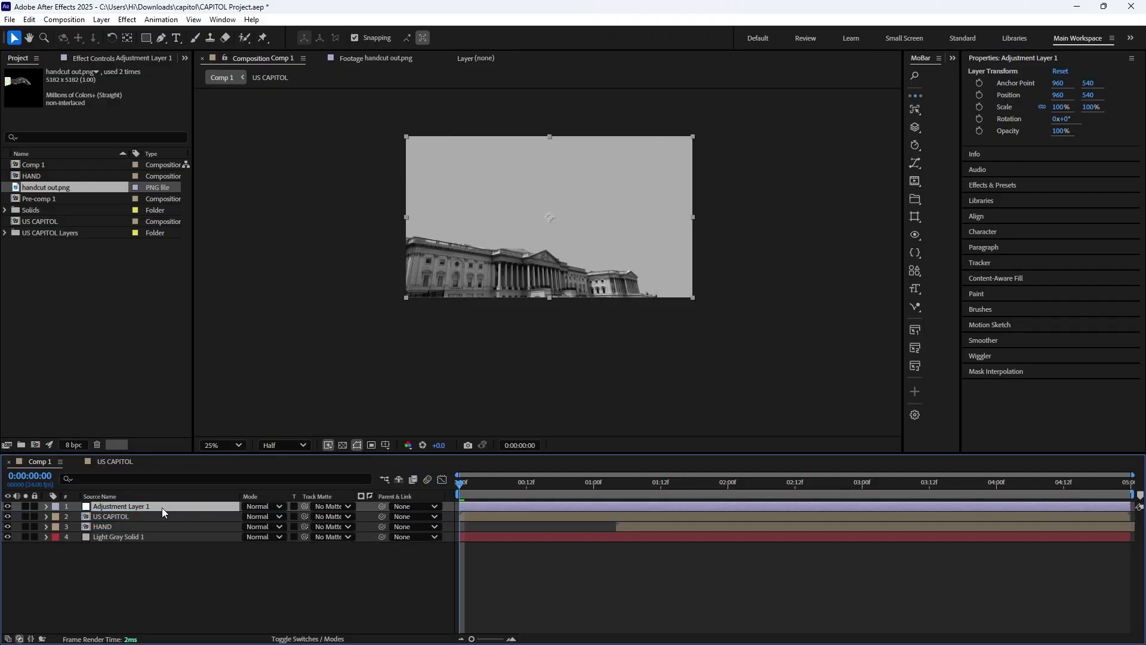
Apply Add Grain to the adjustment layer with Intensity 3.5 and Viewing Mode Final Output.
key("ctrl+space")
type("grain")
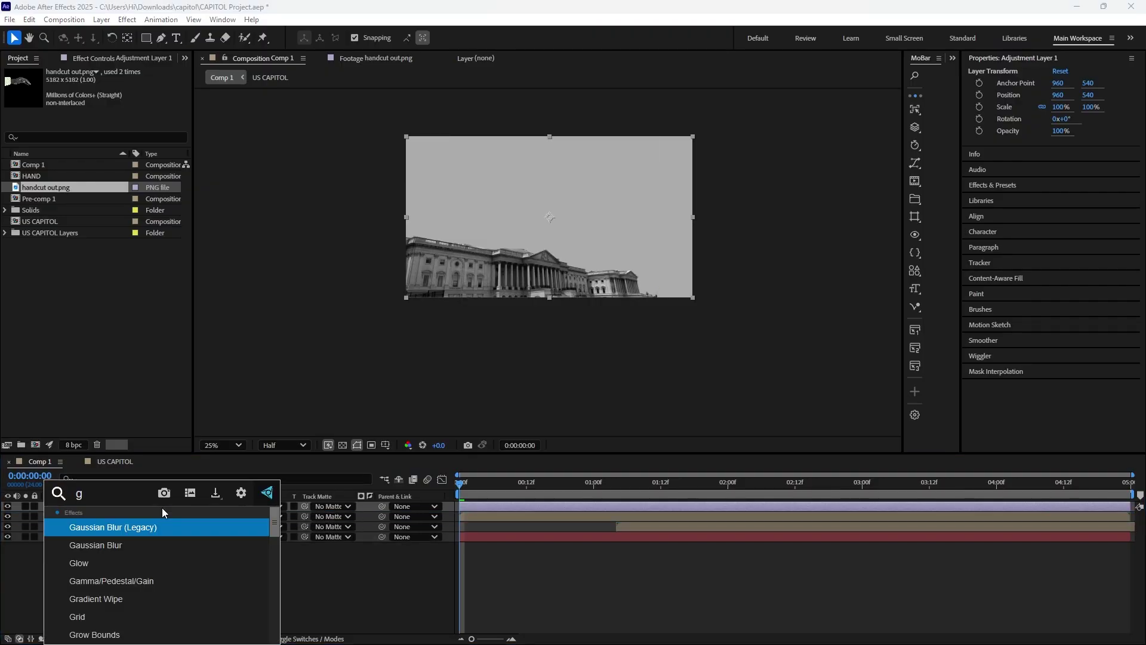
left_click(143, 525)
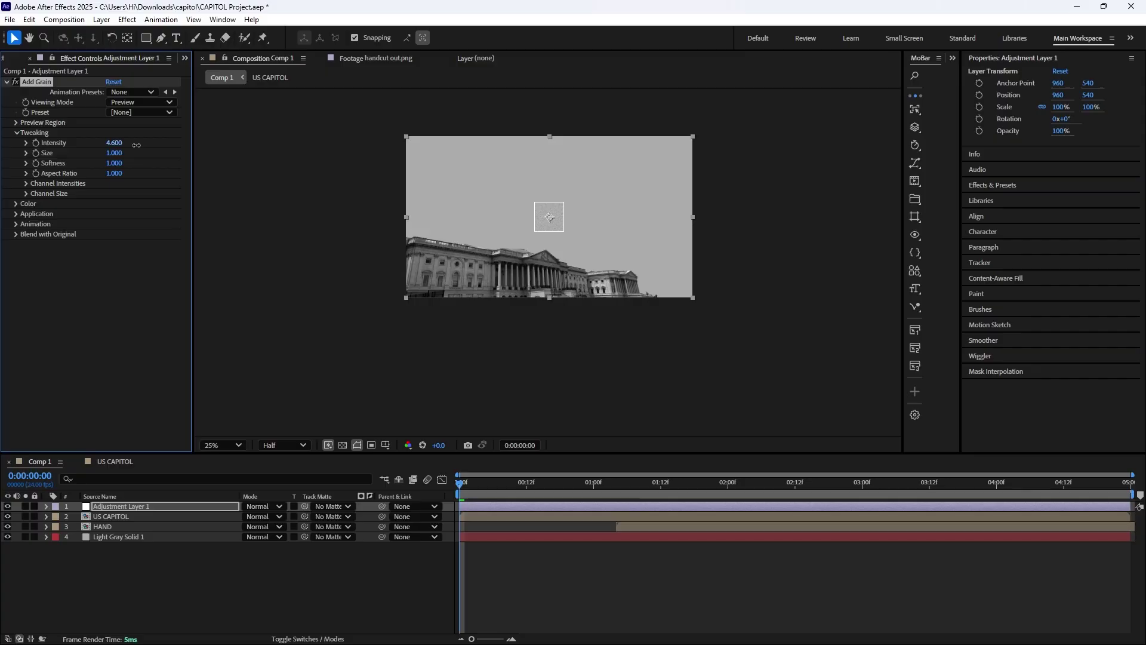
left_click_drag(137, 145, 143, 157)
key("period")
key("period")
left_click(141, 102)
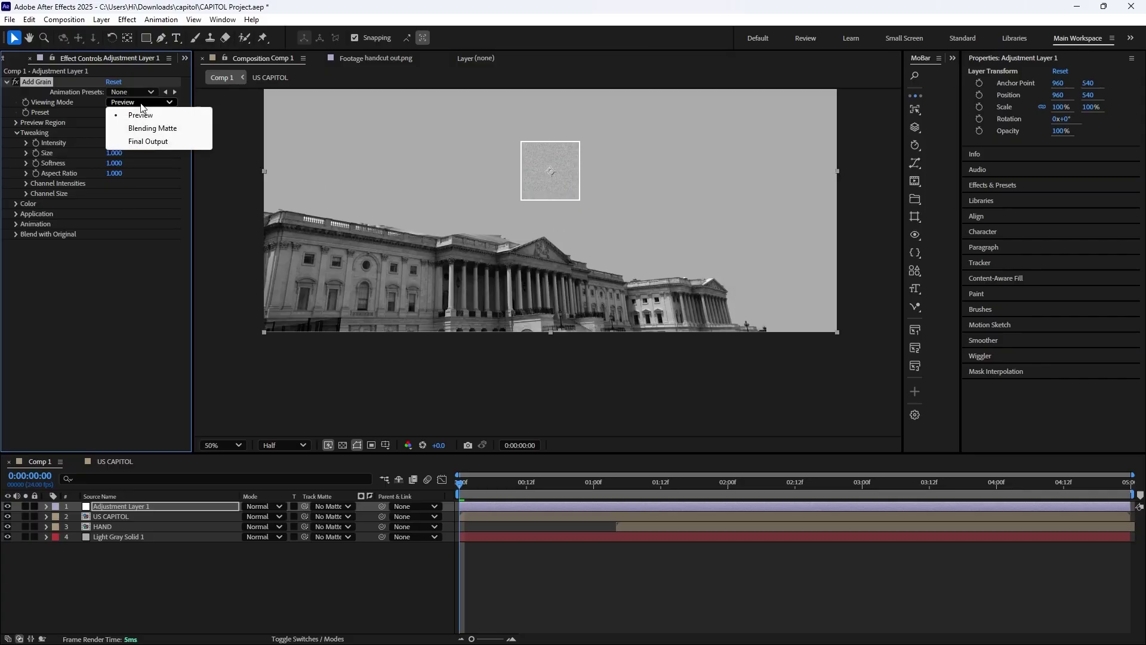
left_click(142, 140)
key("comma")
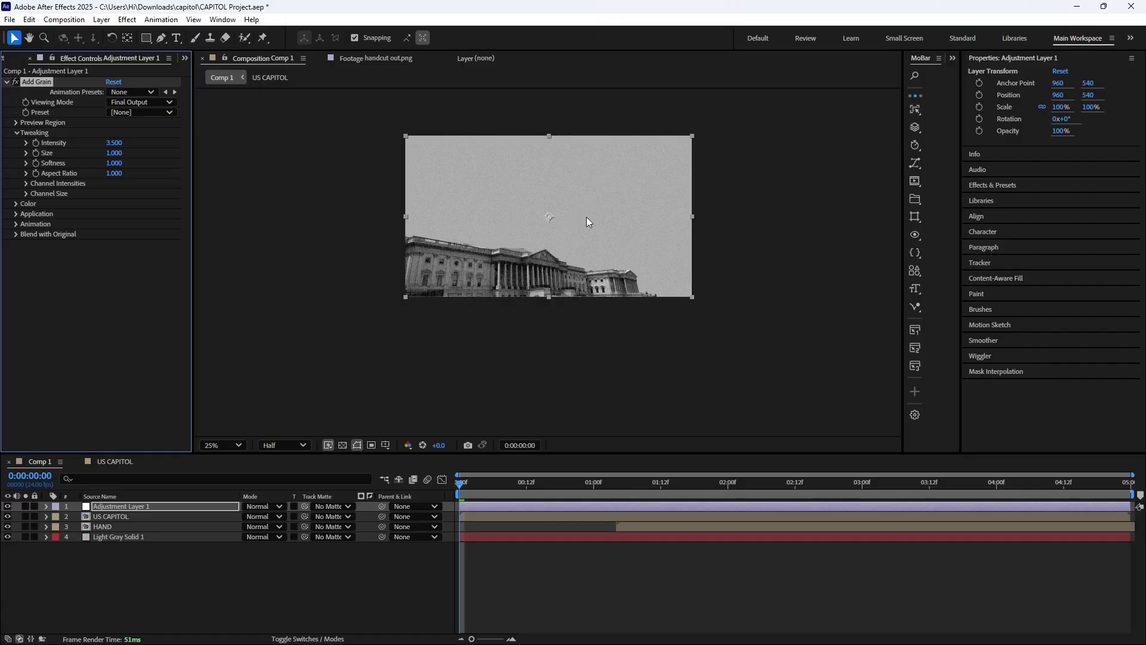
left_click_drag(503, 483, 727, 506)
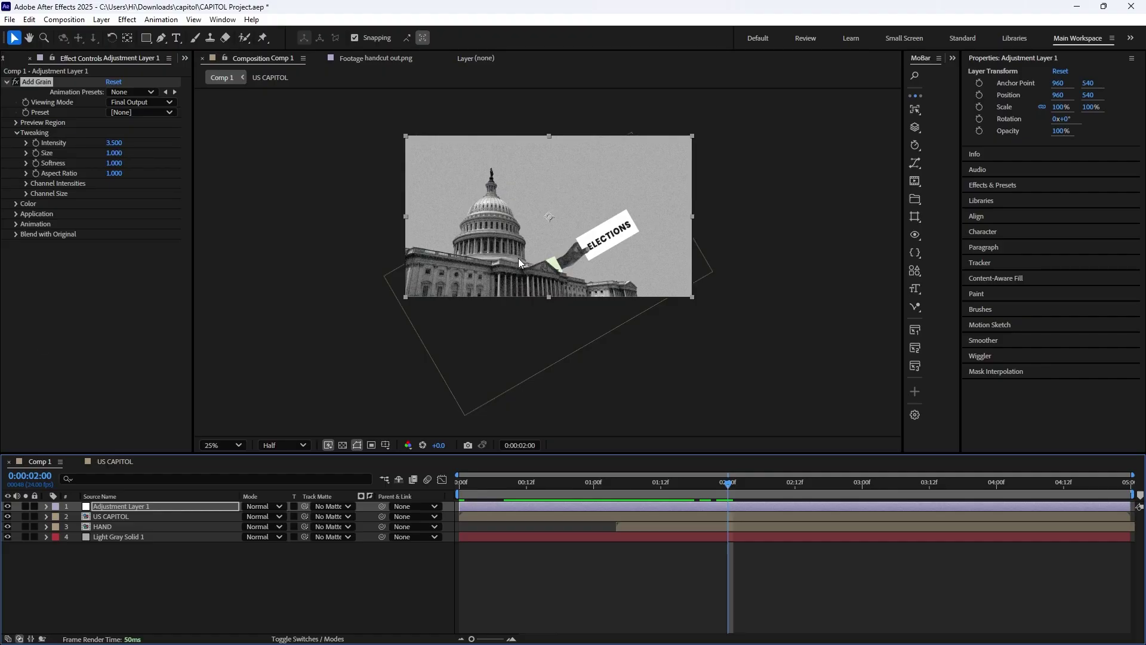
Apply Posterize Time to Adjustment Layer 1 at 17.1 fps and preview the choppier motion.
left_click(131, 594)
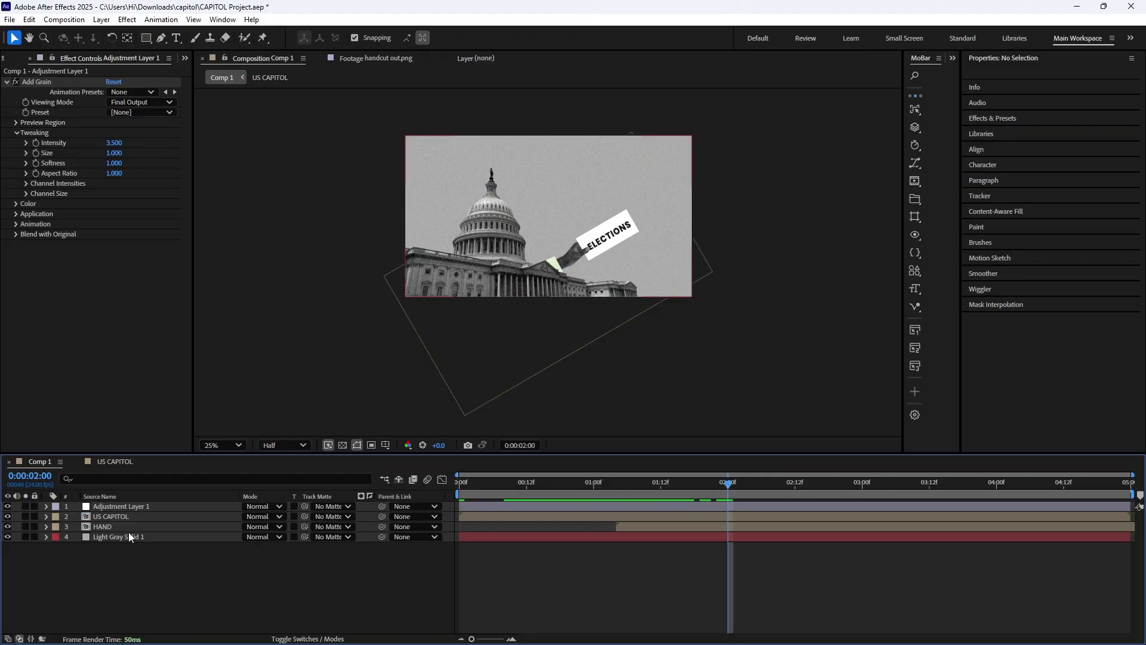
left_click(127, 507)
key("ctrl+space")
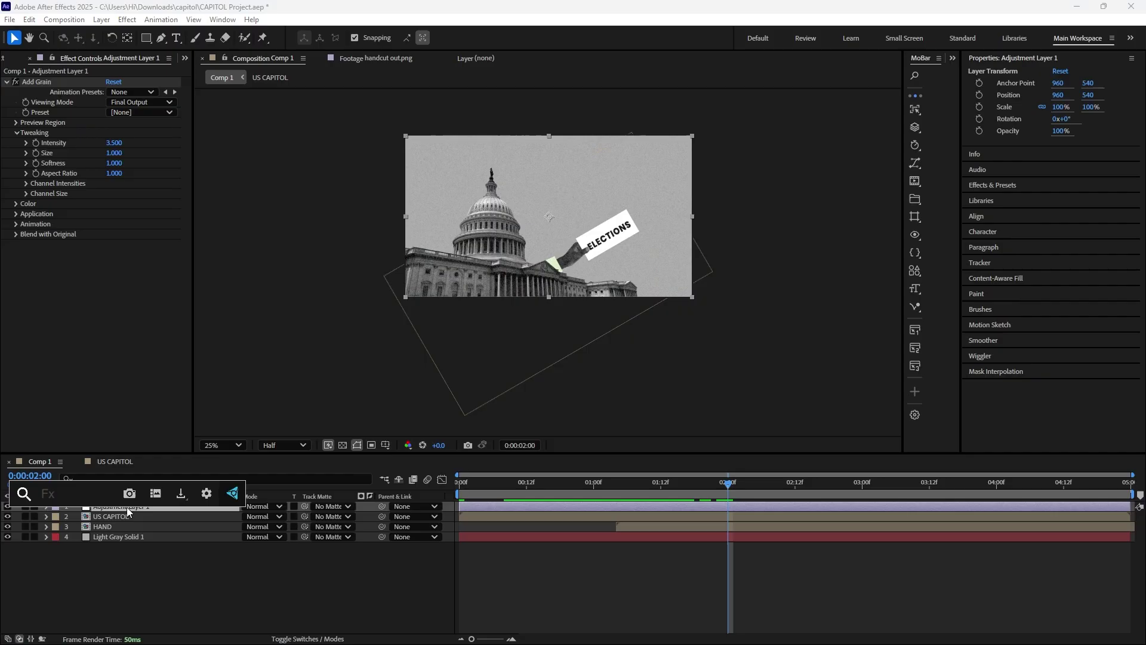
type("po")
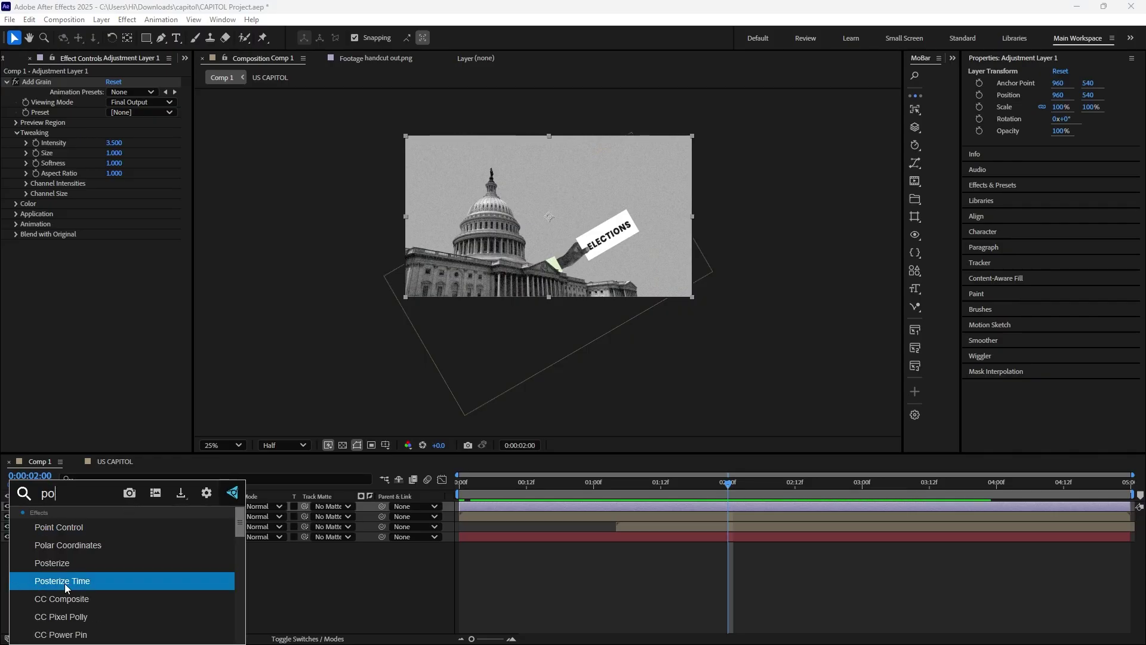
left_click(65, 583)
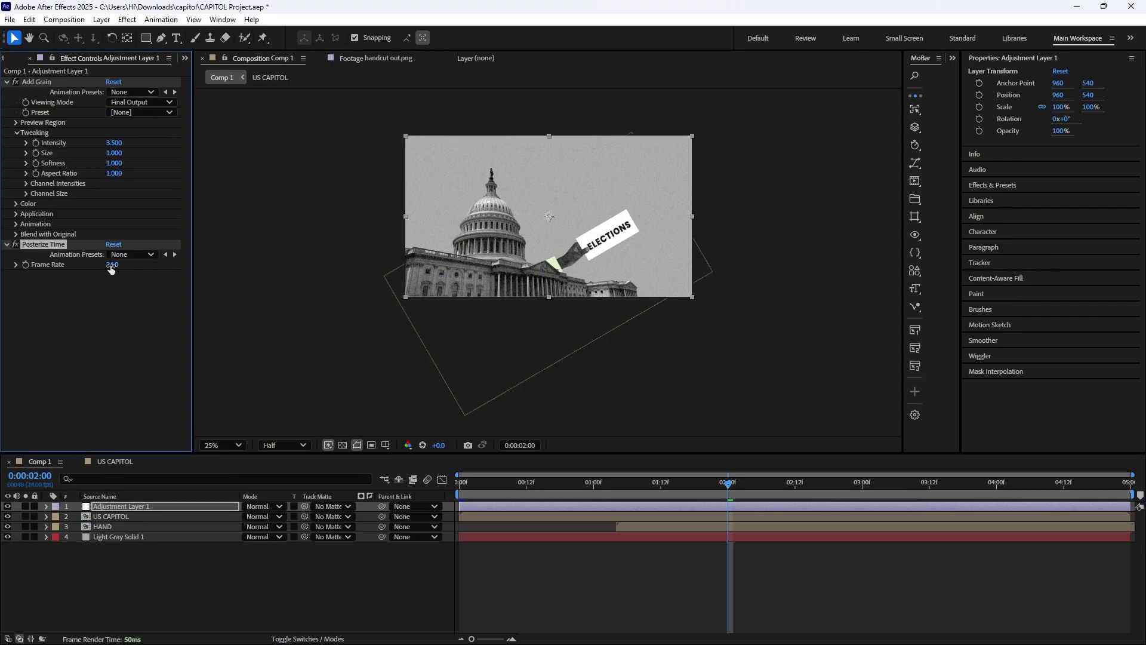
left_click_drag(112, 264, 79, 279)
left_click_drag(517, 486, 650, 490)
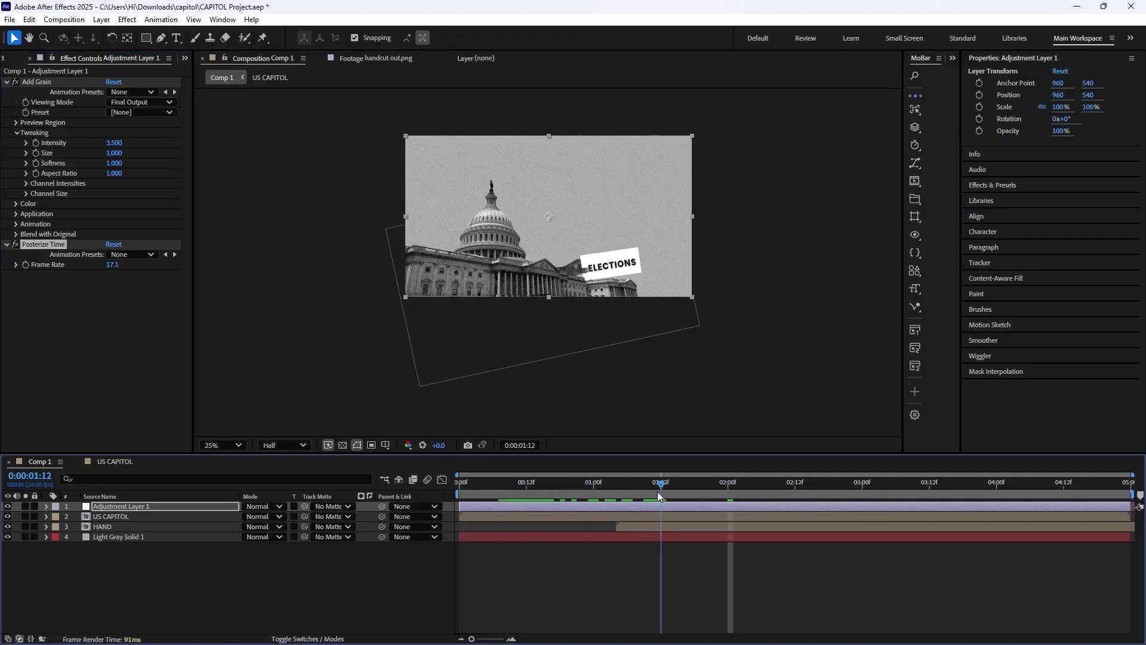
key("Home")
key("space")
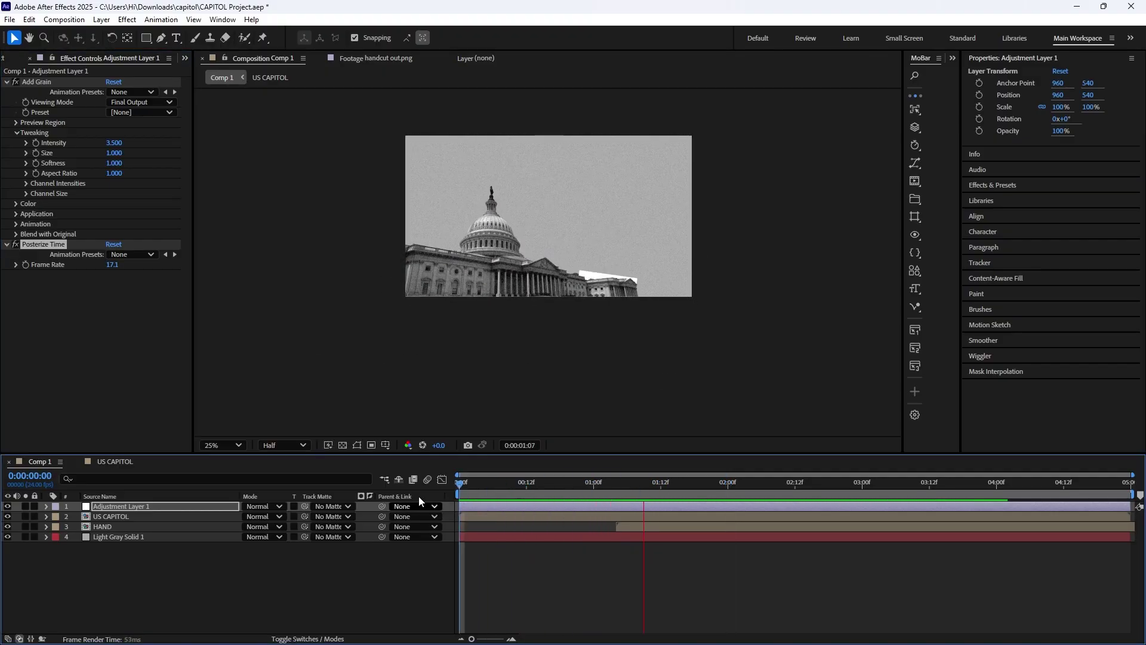
key("space")
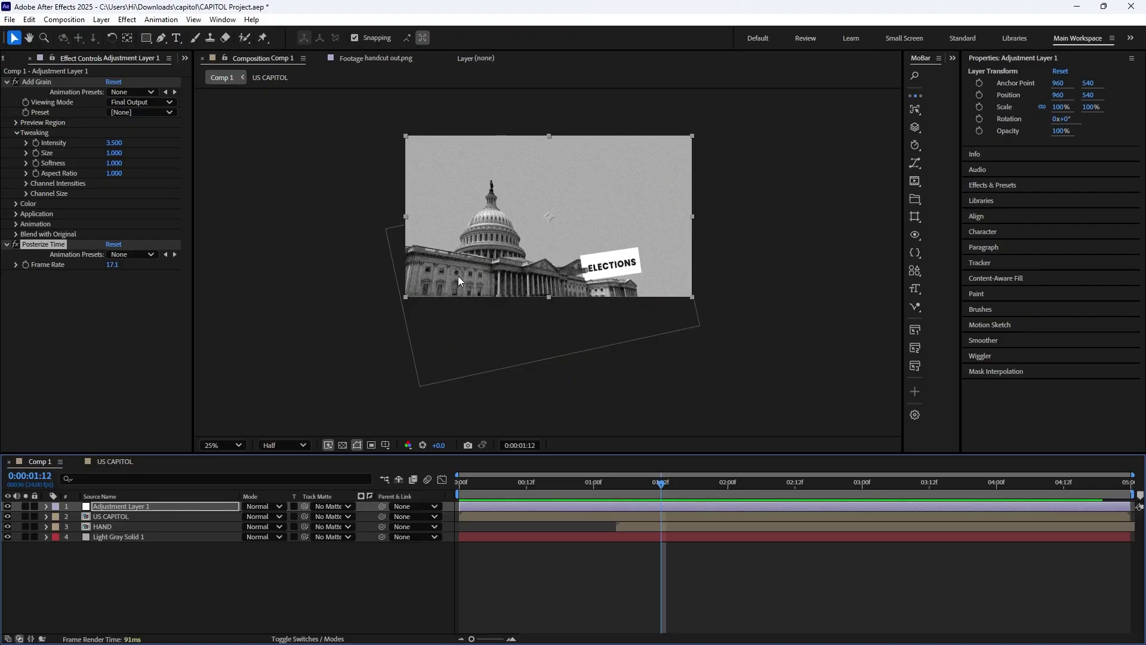
Lower the Add Grain intensity to 1.6 and preview the animation from the start.
left_click_drag(118, 143, 109, 145)
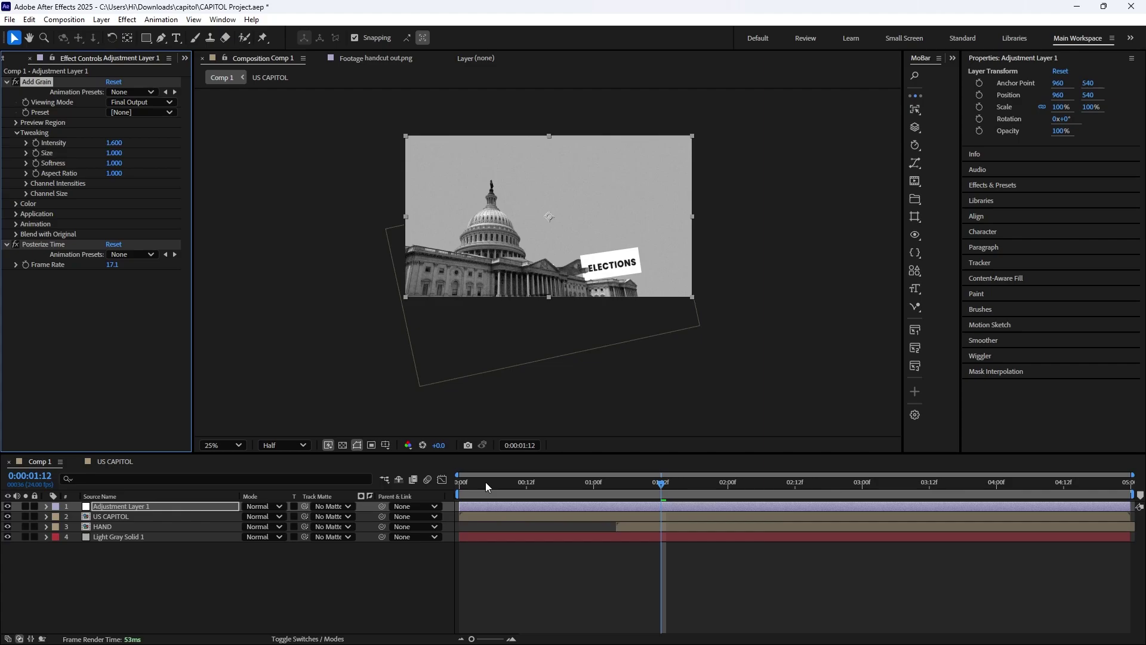
left_click_drag(485, 482, 430, 490)
key("space")
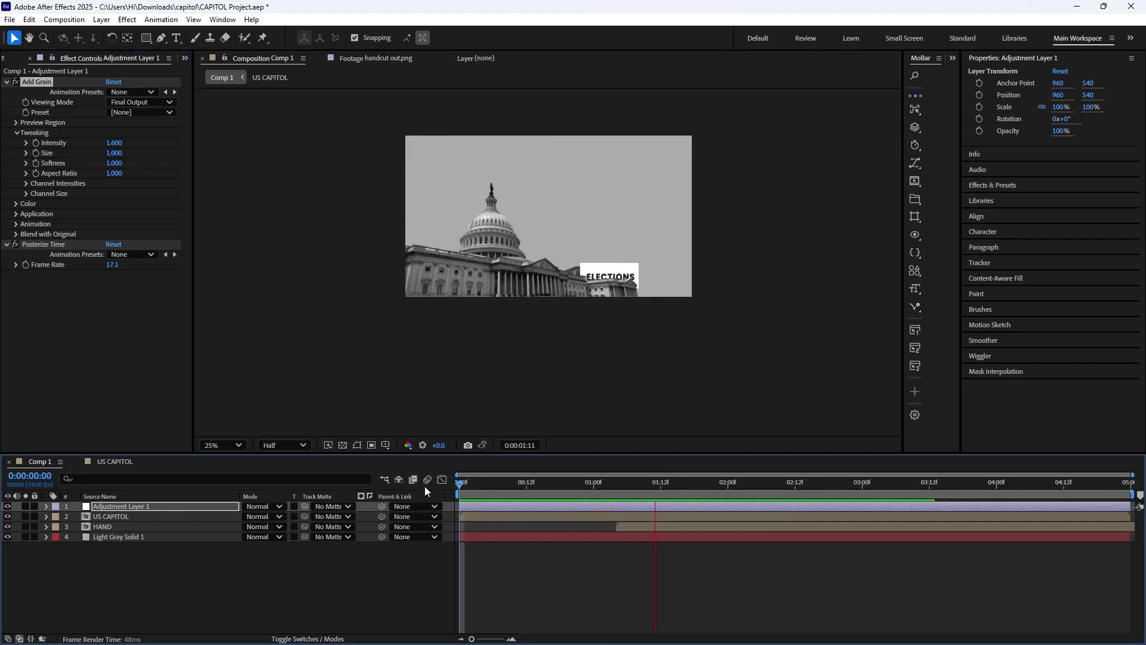
key("space")
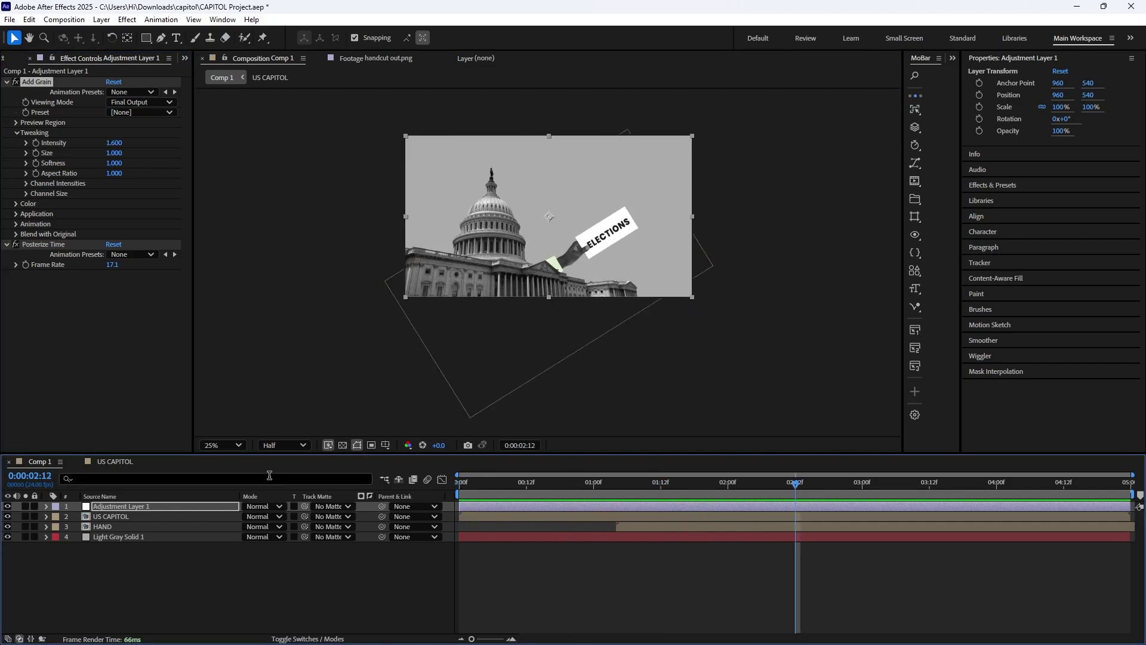
Import photo-wall-texture-pattern.jpg and drag it into Comp 1 as the top layer.
left_click(4, 58)
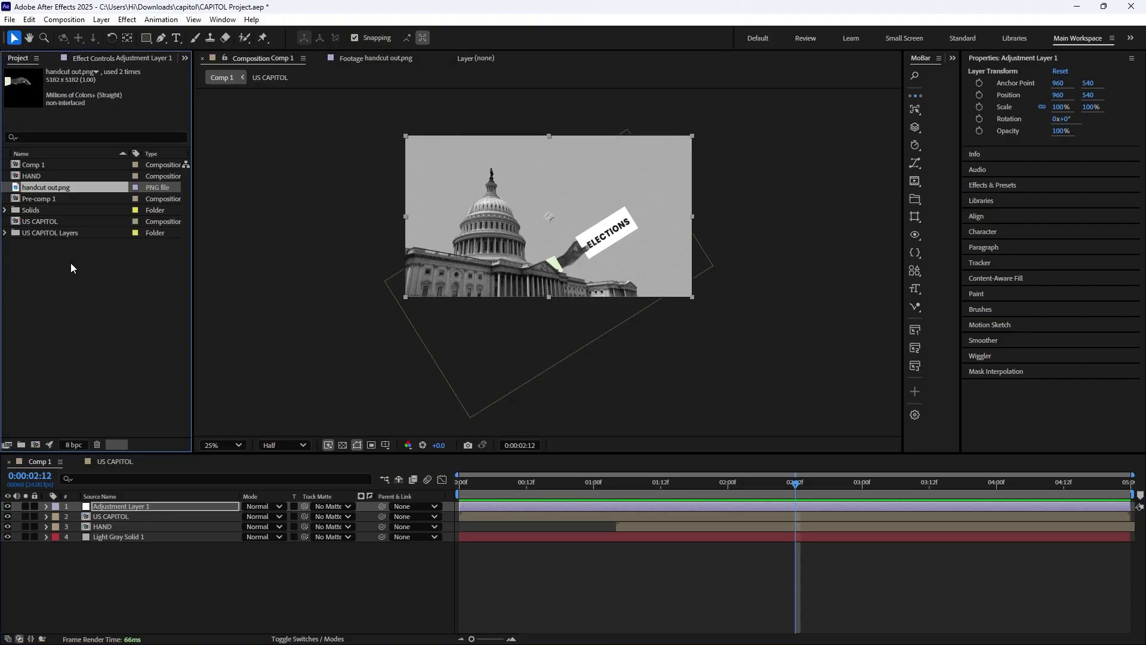
double_click(80, 312)
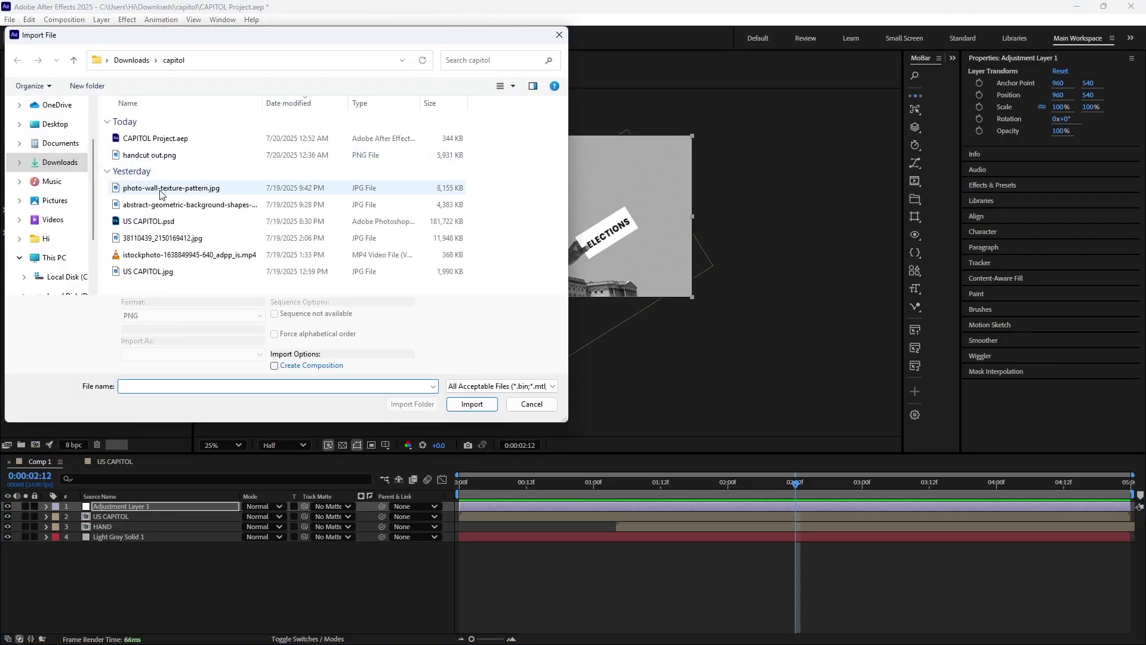
left_click(168, 190)
left_click(169, 189)
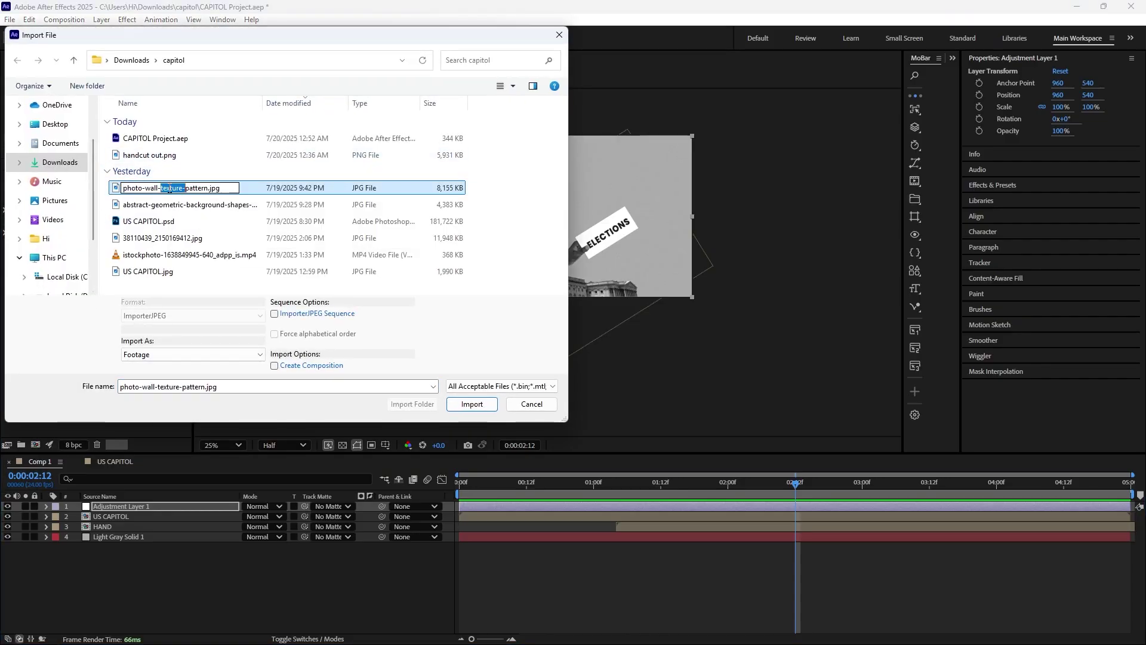
key("Return")
key("Return")
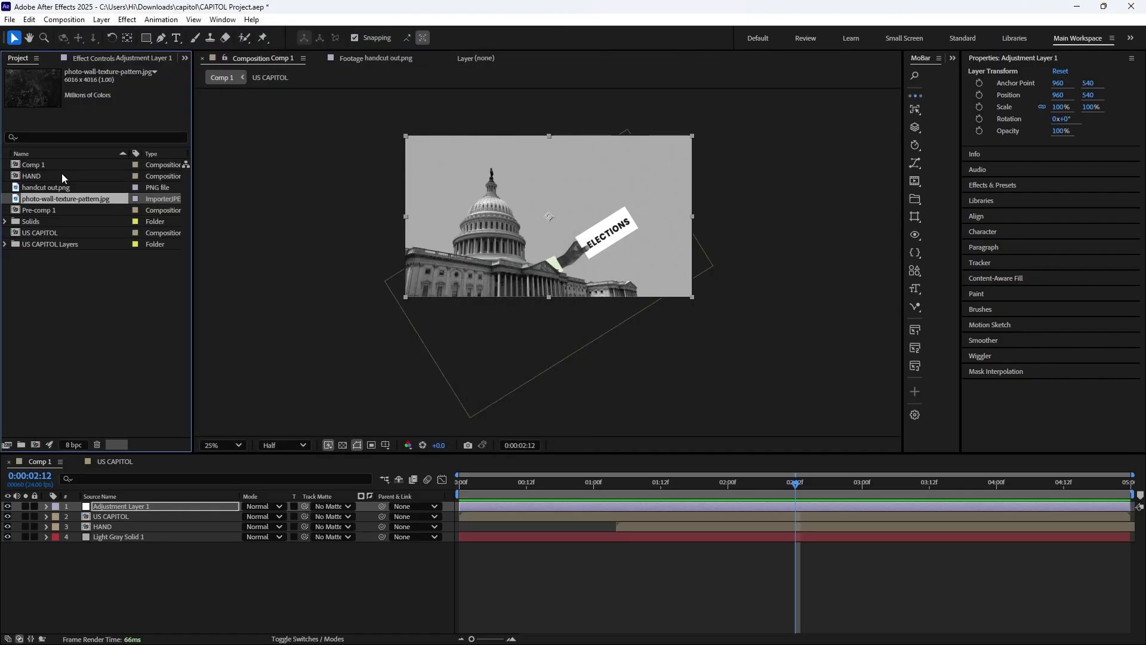
left_click_drag(59, 197, 123, 505)
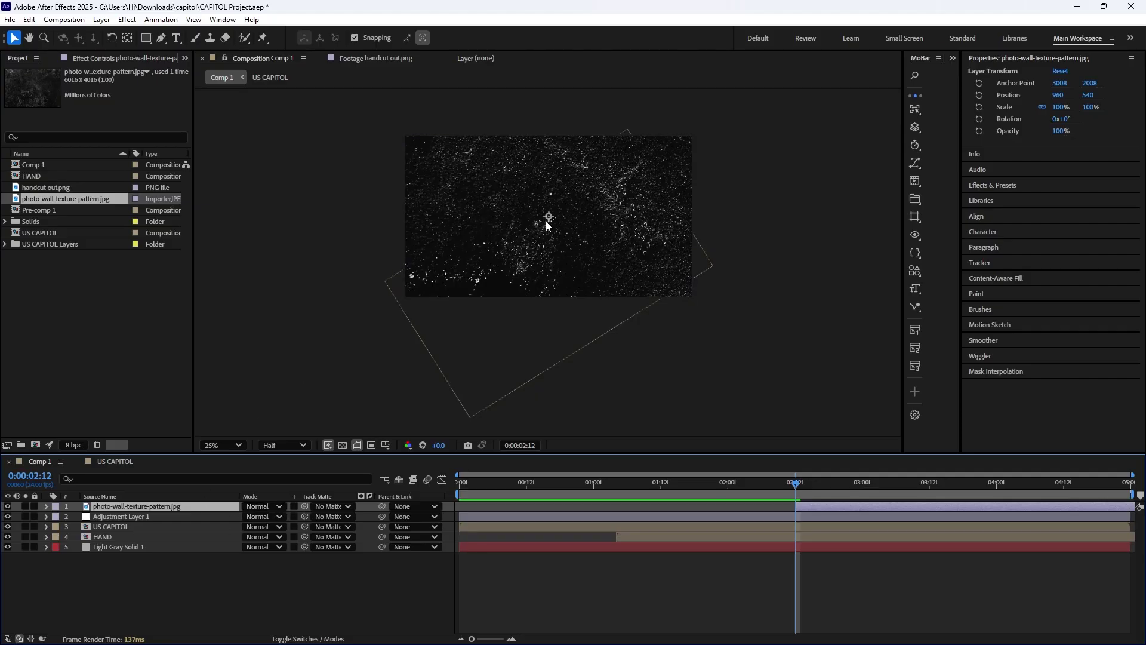
Set the texture layer's blending mode to Add and its Position to 792, 1054.
left_click(266, 506)
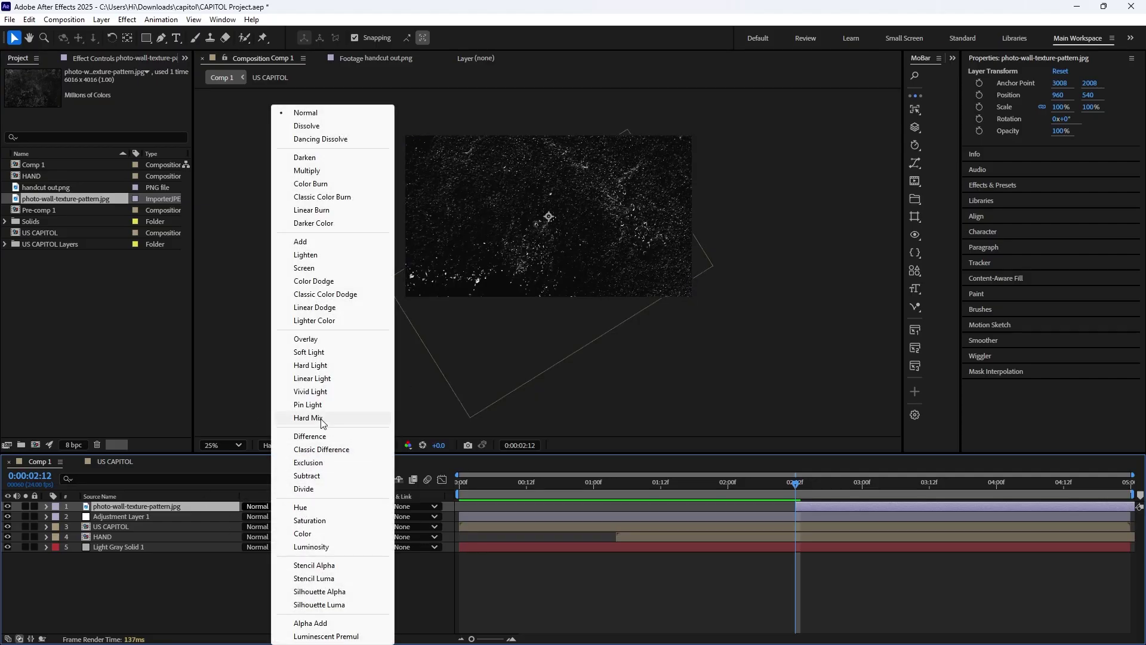
left_click(302, 241)
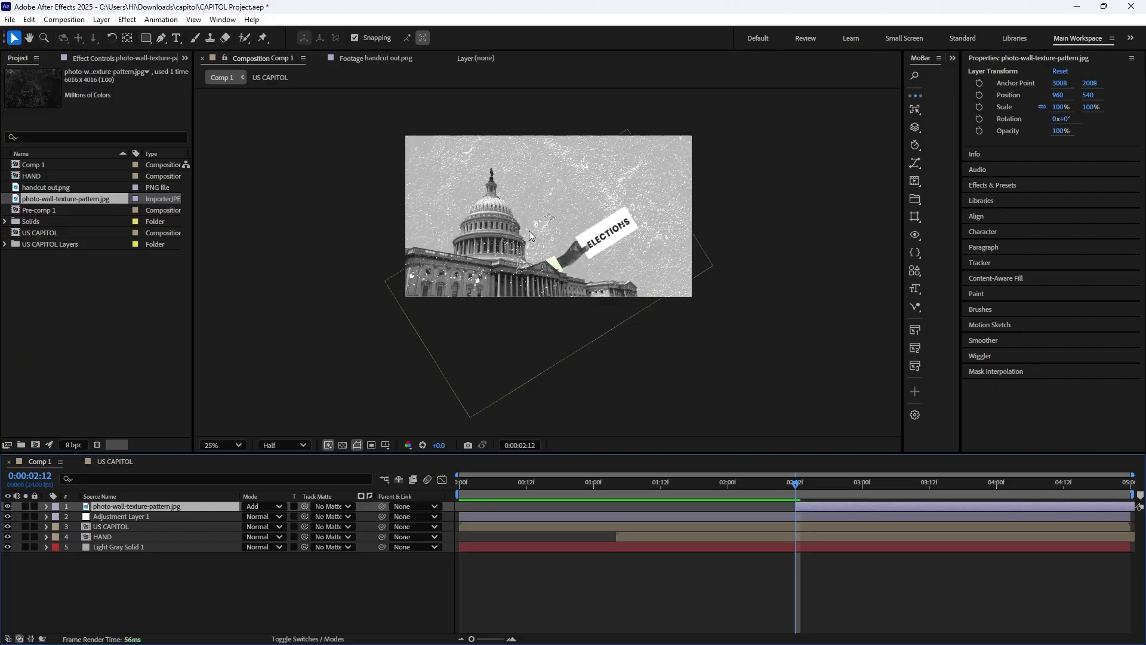
key("p")
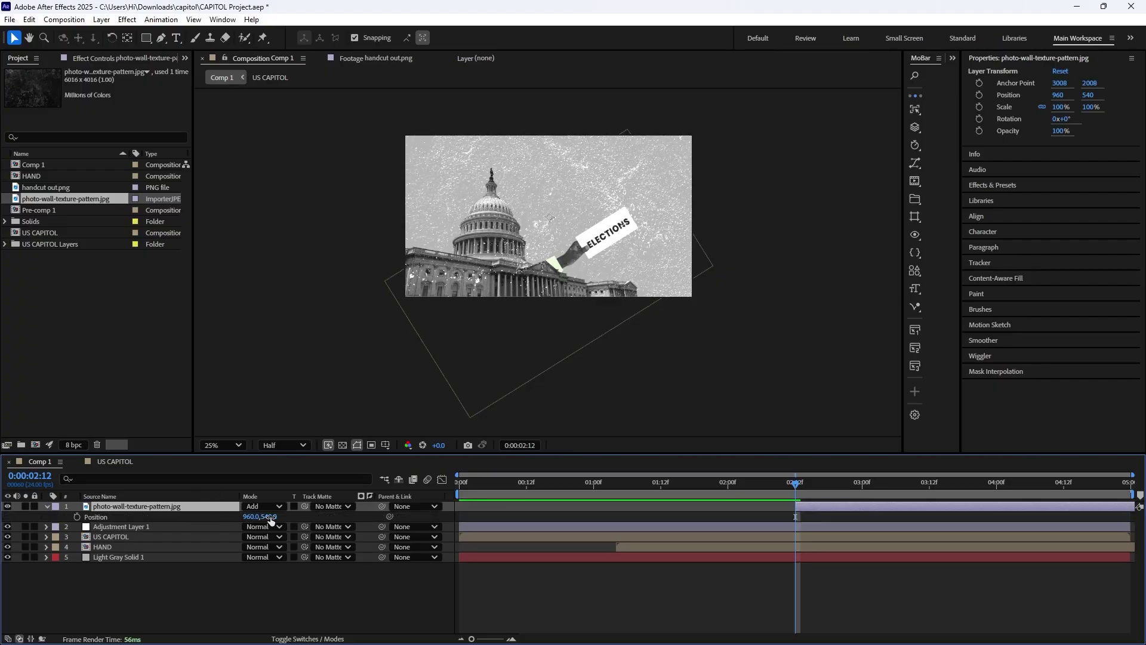
left_click_drag(251, 517, 148, 524)
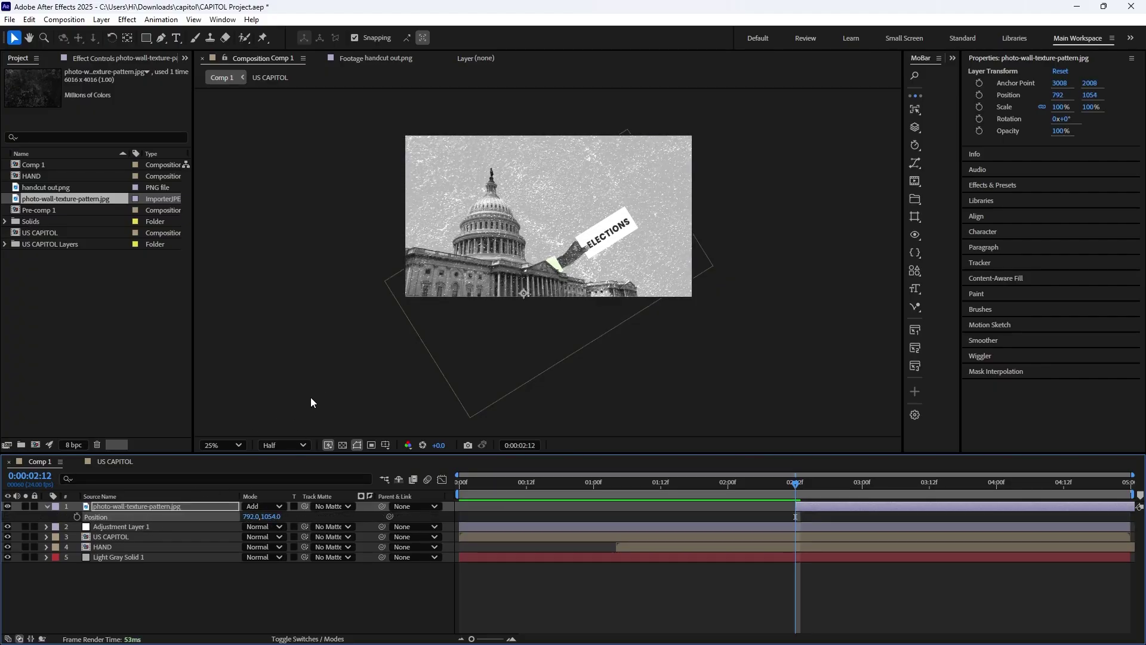